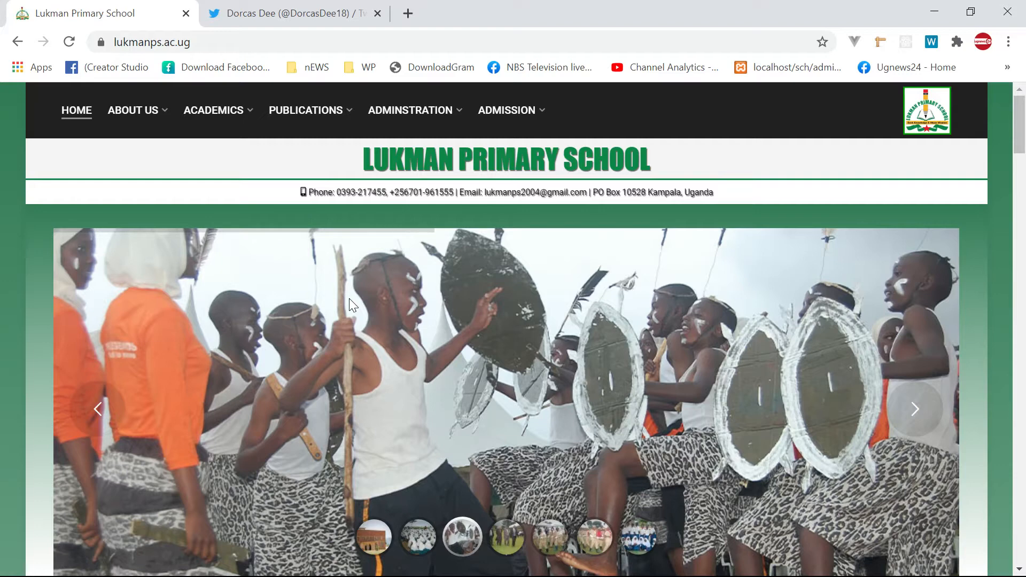
{"action": "scroll", "coordinate": [615, 460], "scroll_direction": "down", "scroll_amount": 6}
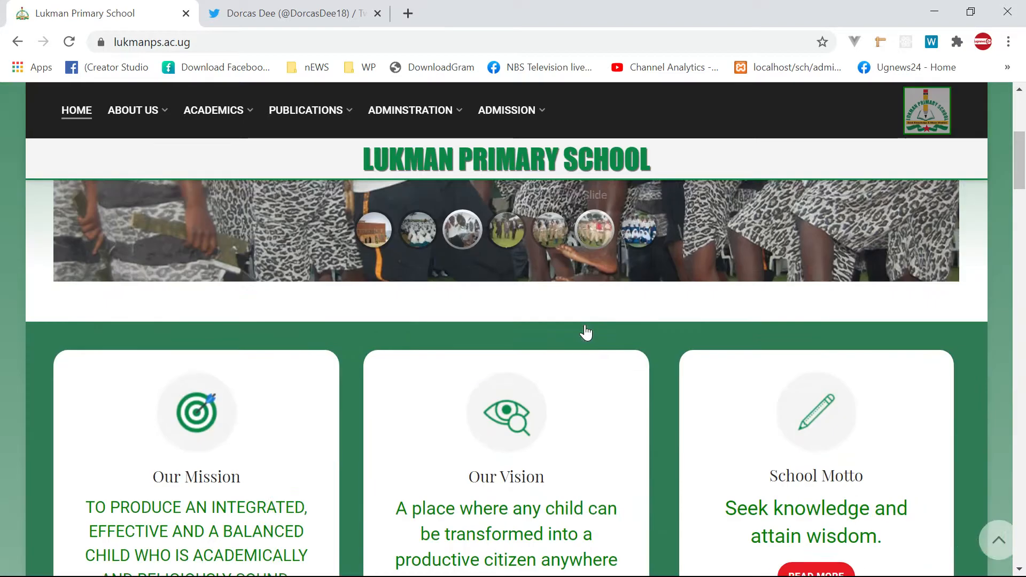
{"action": "scroll", "coordinate": [595, 343], "scroll_direction": "up", "scroll_amount": 6}
{"action": "scroll", "coordinate": [472, 406], "scroll_direction": "down", "scroll_amount": 15}
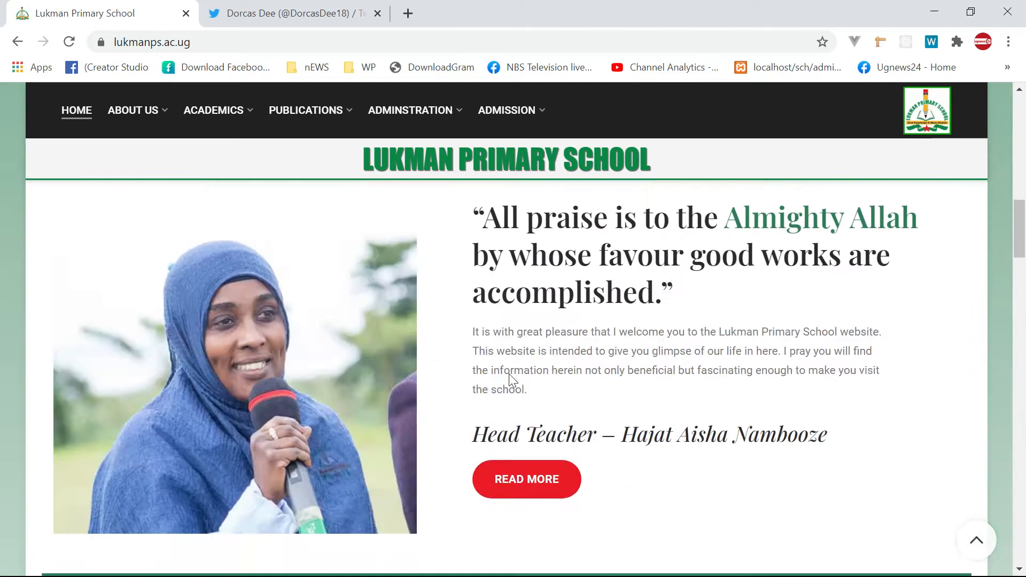
{"action": "scroll", "coordinate": [348, 428], "scroll_direction": "down", "scroll_amount": 10}
{"action": "scroll", "coordinate": [353, 382], "scroll_direction": "up", "scroll_amount": 15}
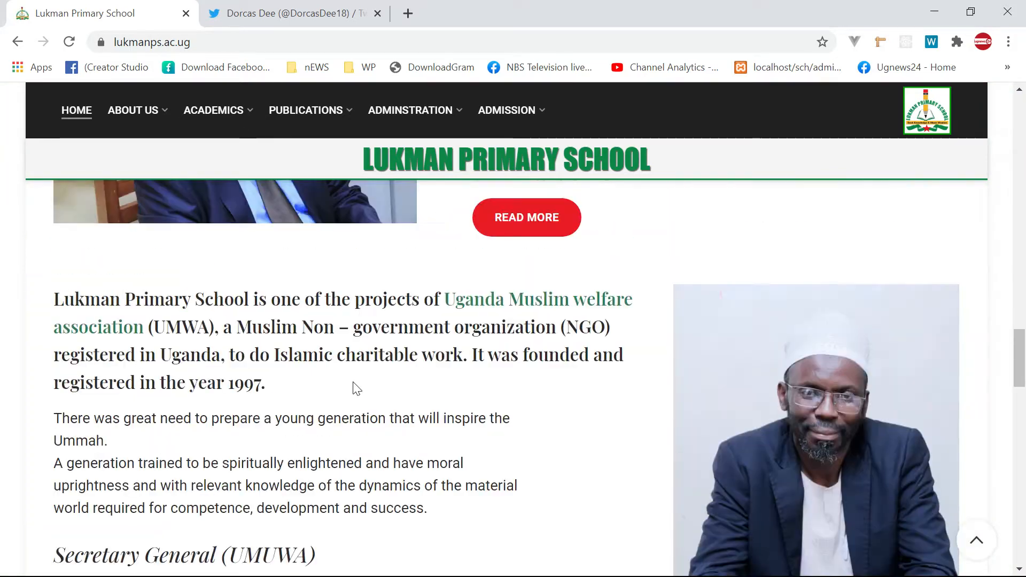
{"action": "scroll", "coordinate": [451, 298], "scroll_direction": "up", "scroll_amount": 10}
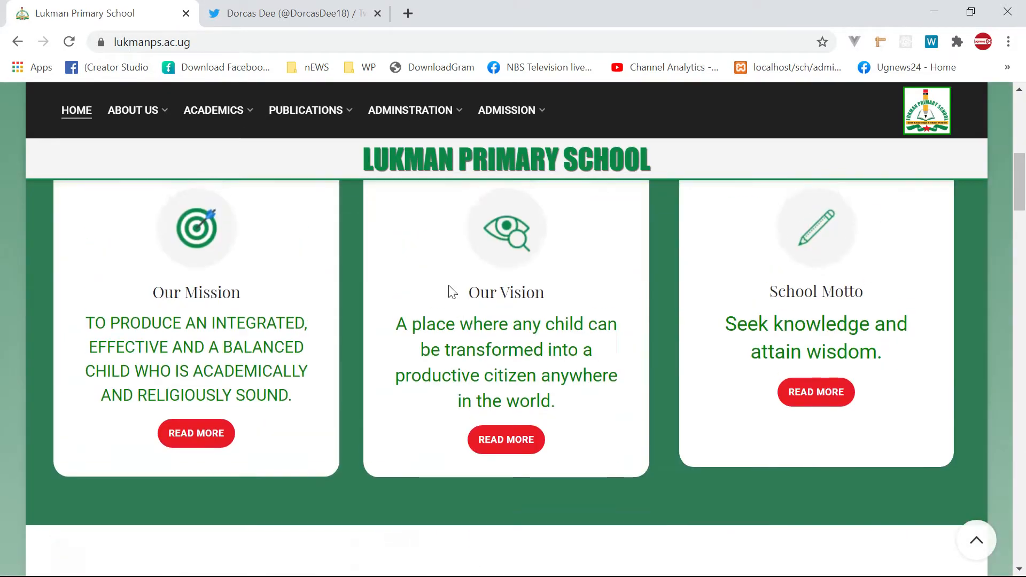
{"action": "scroll", "coordinate": [444, 307], "scroll_direction": "up", "scroll_amount": 2}
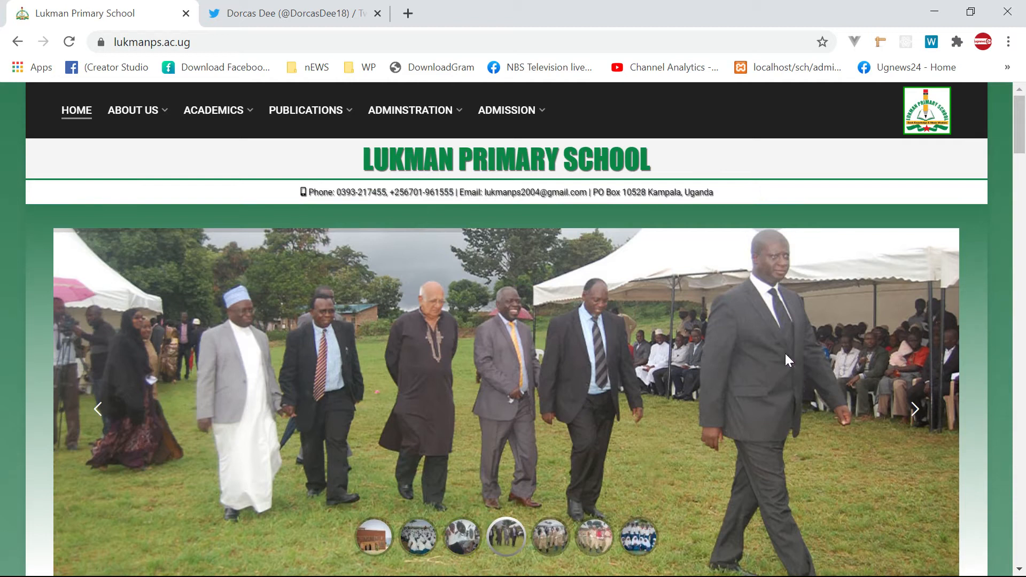
{"action": "scroll", "coordinate": [855, 379], "scroll_direction": "down", "scroll_amount": 2}
{"action": "scroll", "coordinate": [848, 383], "scroll_direction": "up", "scroll_amount": 2}
{"action": "mouse_move", "coordinate": [216, 121]}
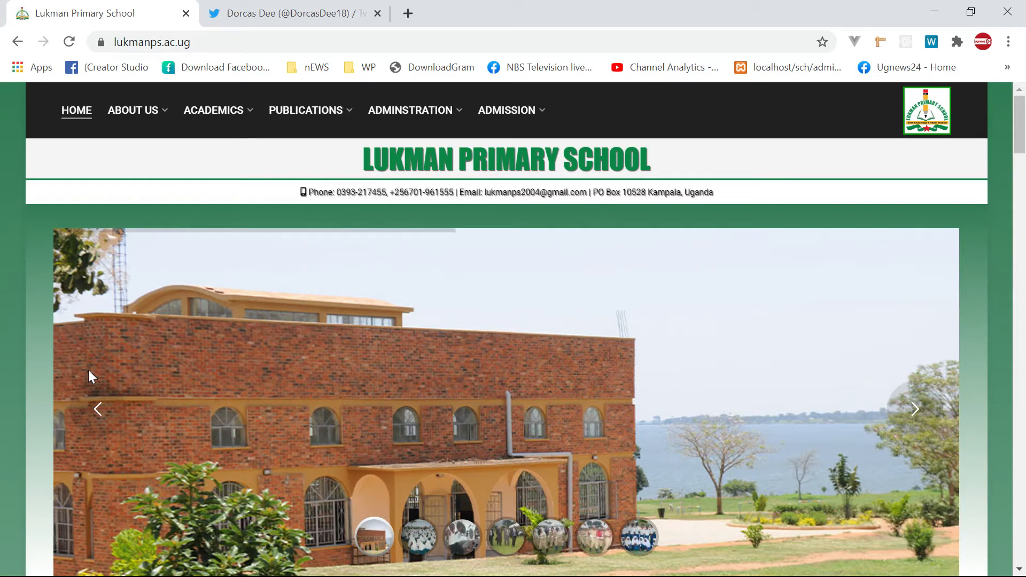
- Load the site's /wp-admin/ dashboard and switch to the local plugins folder window
{"action": "left_click", "coordinate": [218, 40]}
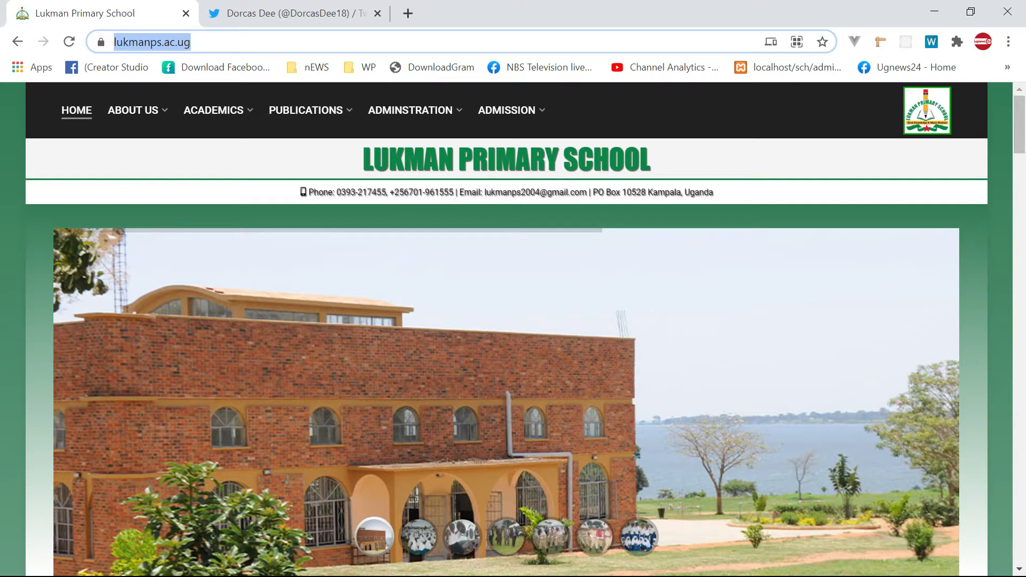
{"action": "left_click", "coordinate": [219, 41]}
{"action": "type", "text": "//"}
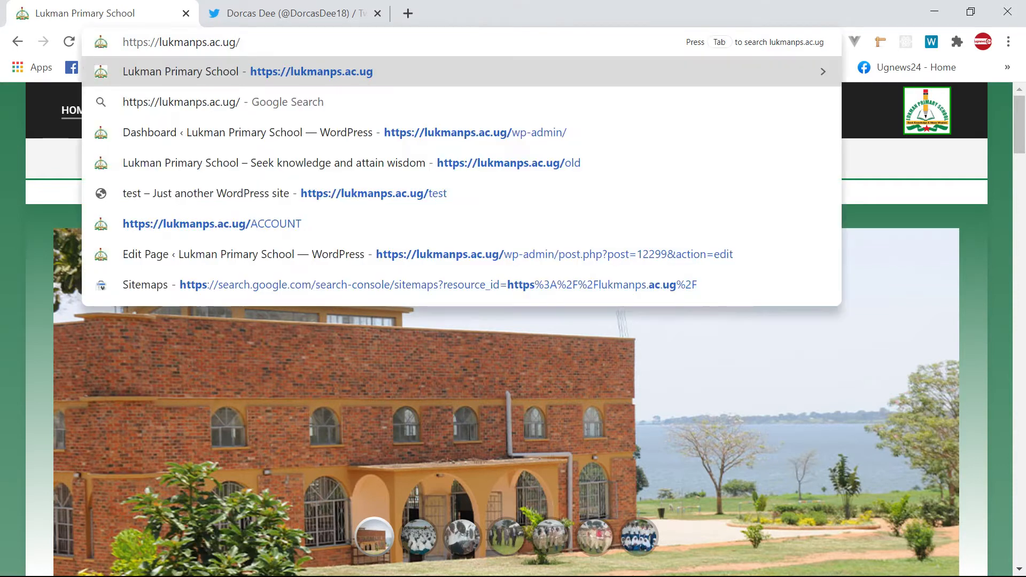
{"action": "type", "text": "wp-admin/"}
{"action": "key", "text": "Return"}
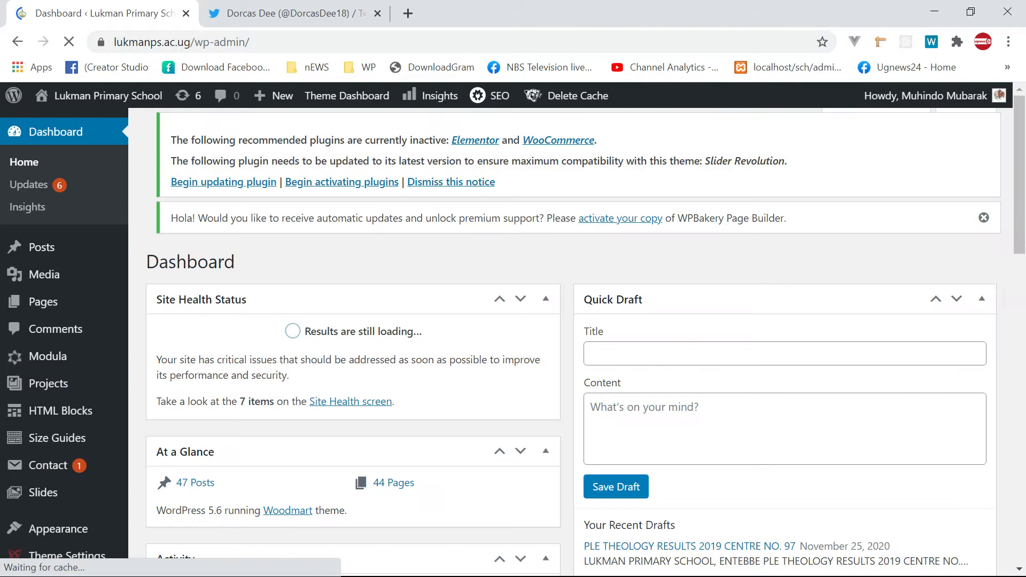
{"action": "scroll", "coordinate": [110, 240], "scroll_direction": "down", "scroll_amount": 4}
{"action": "scroll", "coordinate": [94, 236], "scroll_direction": "up", "scroll_amount": 4}
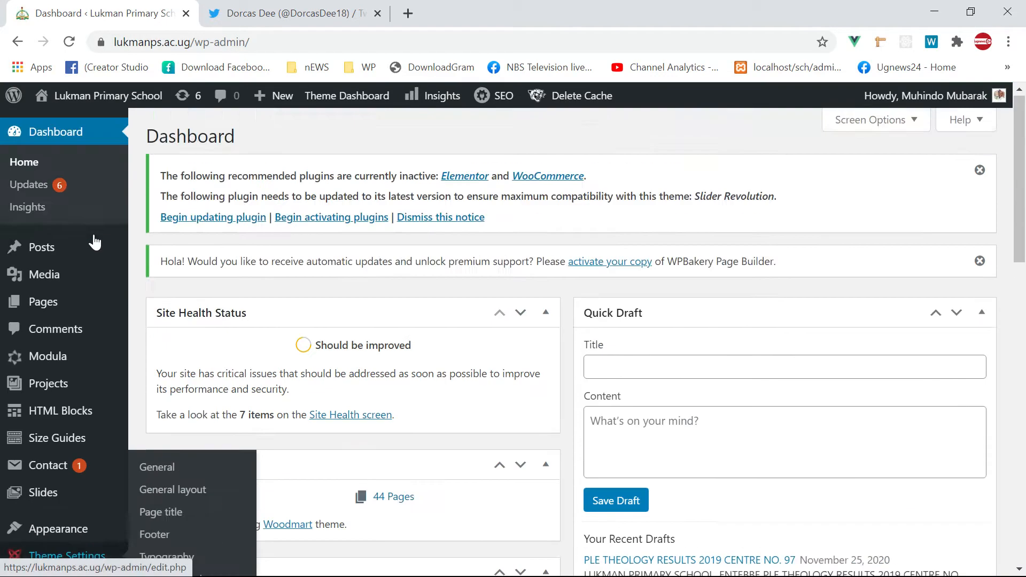
{"action": "key", "text": "alt+Tab"}
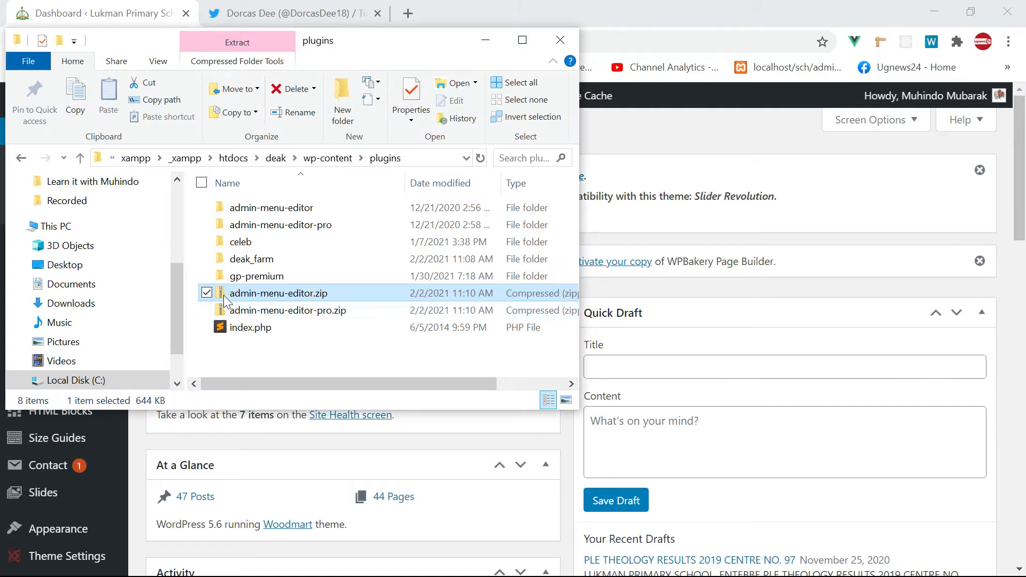
- Look over the admin-menu-editor zip files, then return to the WordPress dashboard
{"action": "left_click", "coordinate": [259, 309]}
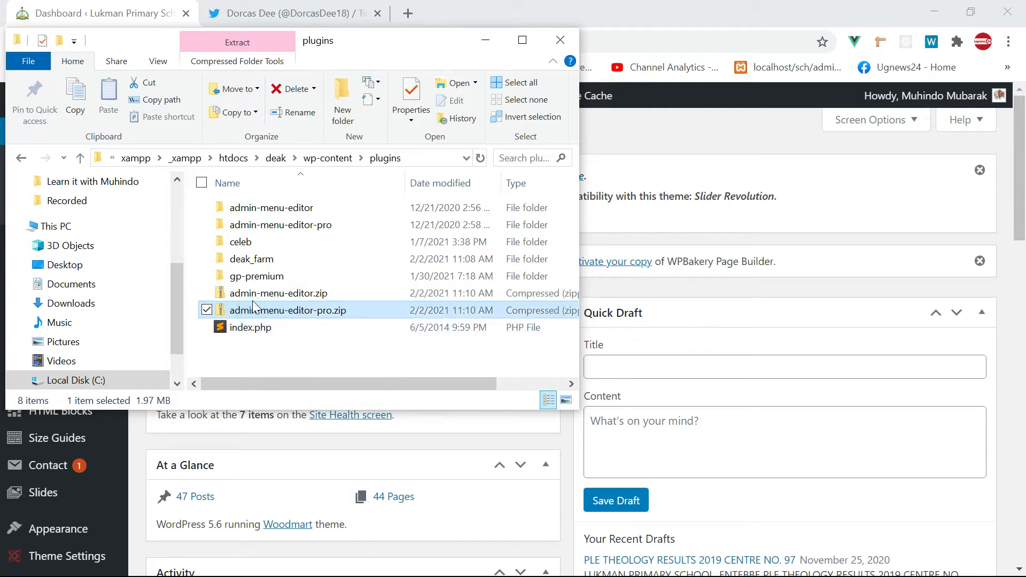
{"action": "left_click", "coordinate": [256, 299]}
{"action": "left_click", "coordinate": [251, 293]}
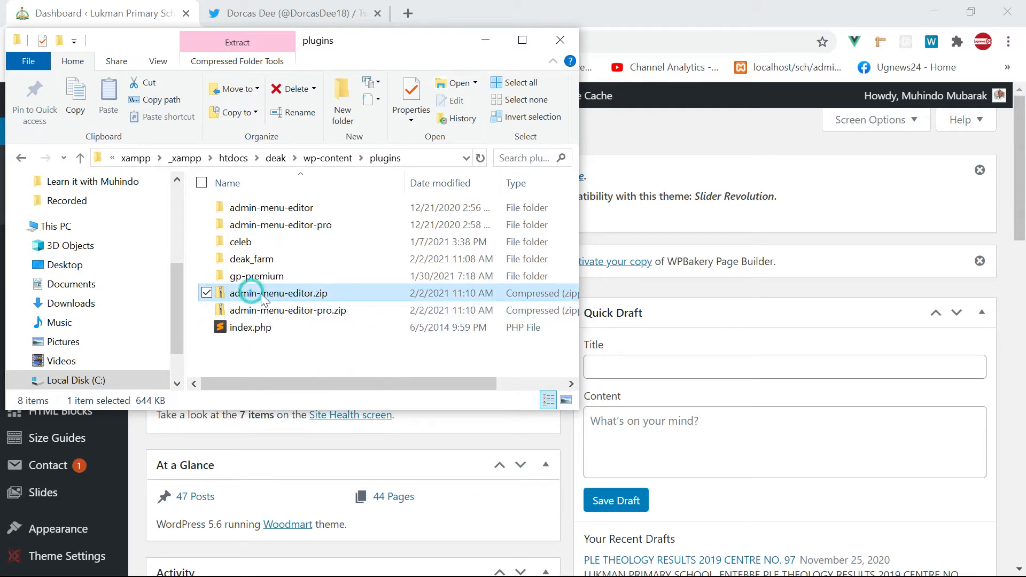
{"action": "left_click", "coordinate": [672, 284]}
{"action": "key", "text": "alt+Tab"}
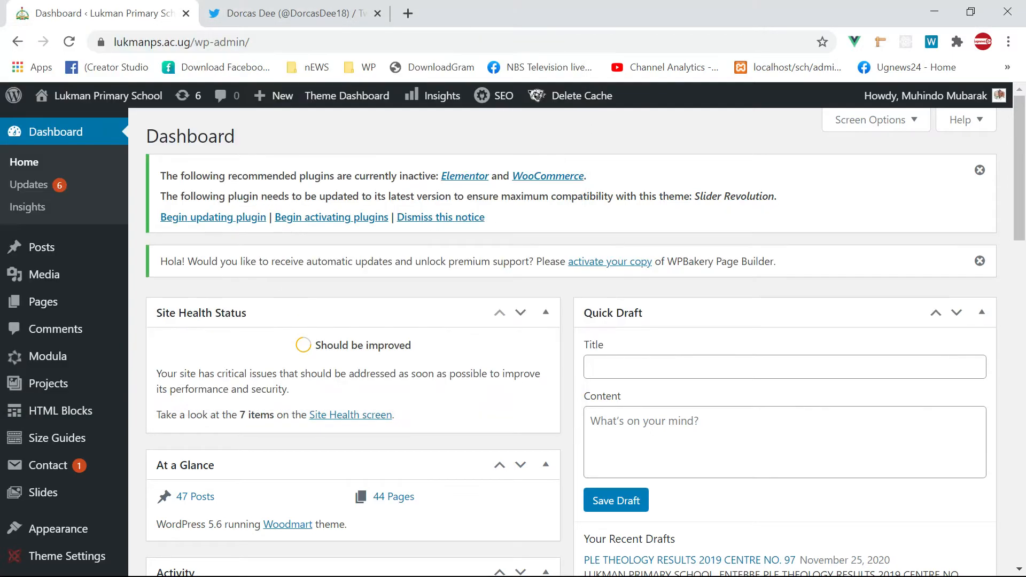
{"action": "scroll", "coordinate": [103, 277], "scroll_direction": "down", "scroll_amount": 3}
{"action": "scroll", "coordinate": [57, 343], "scroll_direction": "up", "scroll_amount": 3}
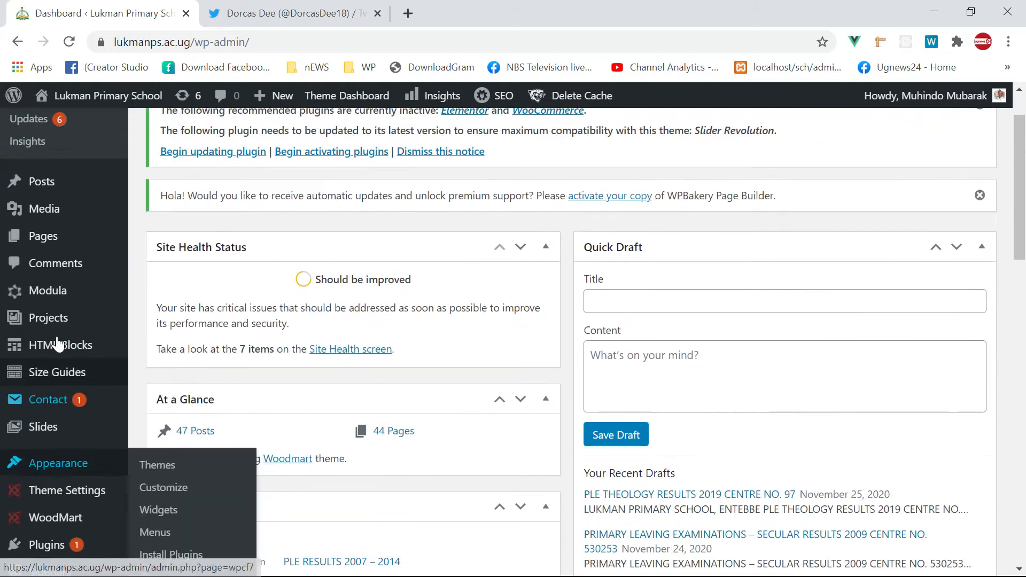
{"action": "scroll", "coordinate": [32, 225], "scroll_direction": "down", "scroll_amount": 10}
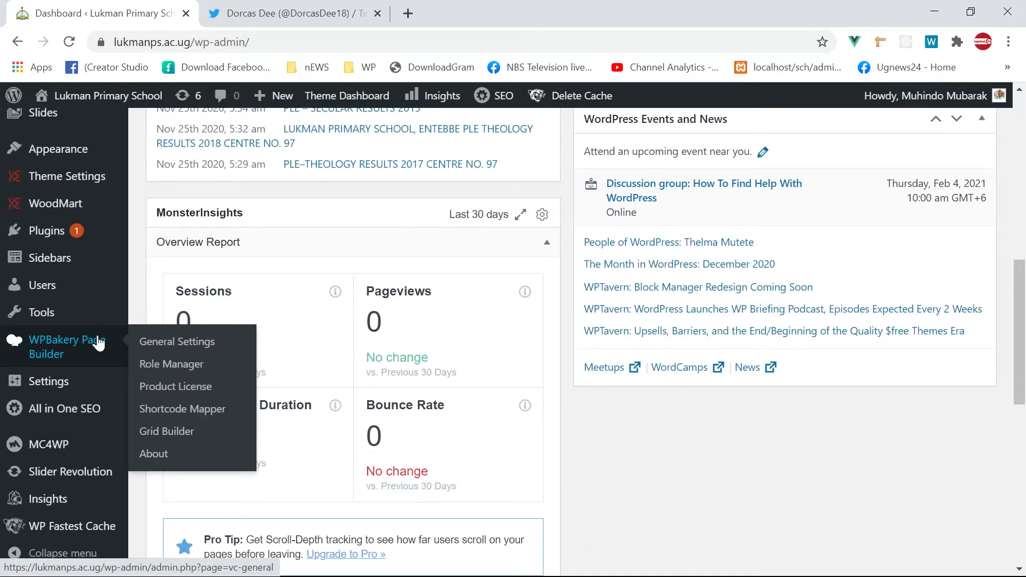
- Search the dashboard for 'plu', then go to Plugins > Add New
{"action": "key", "text": "ctrl+f"}
{"action": "type", "text": "p"}
{"action": "scroll", "coordinate": [98, 343], "scroll_direction": "up", "scroll_amount": 10}
{"action": "type", "text": "lu"}
{"action": "key", "text": "Escape"}
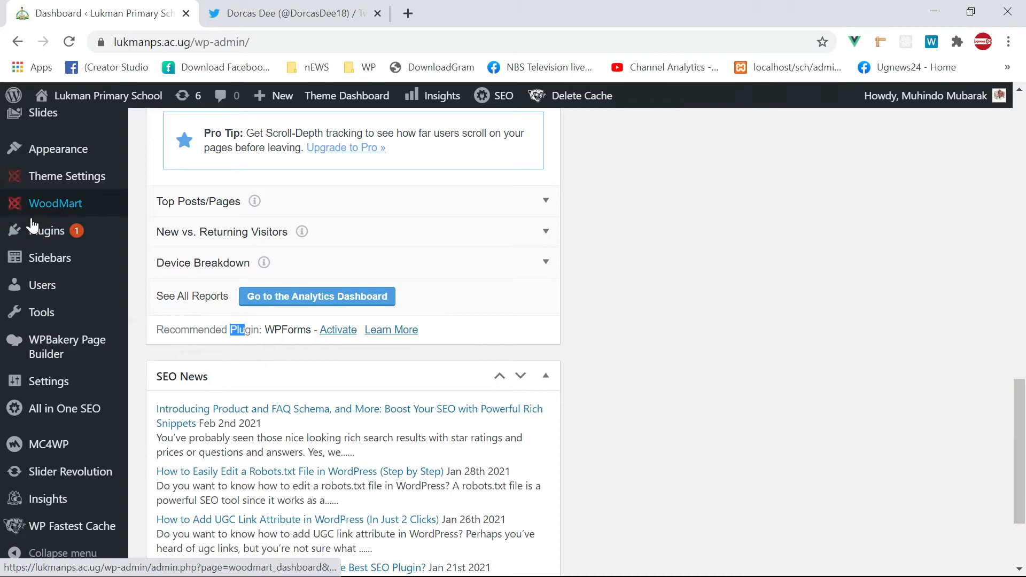
{"action": "mouse_move", "coordinate": [66, 243]}
{"action": "left_click", "coordinate": [161, 262]}
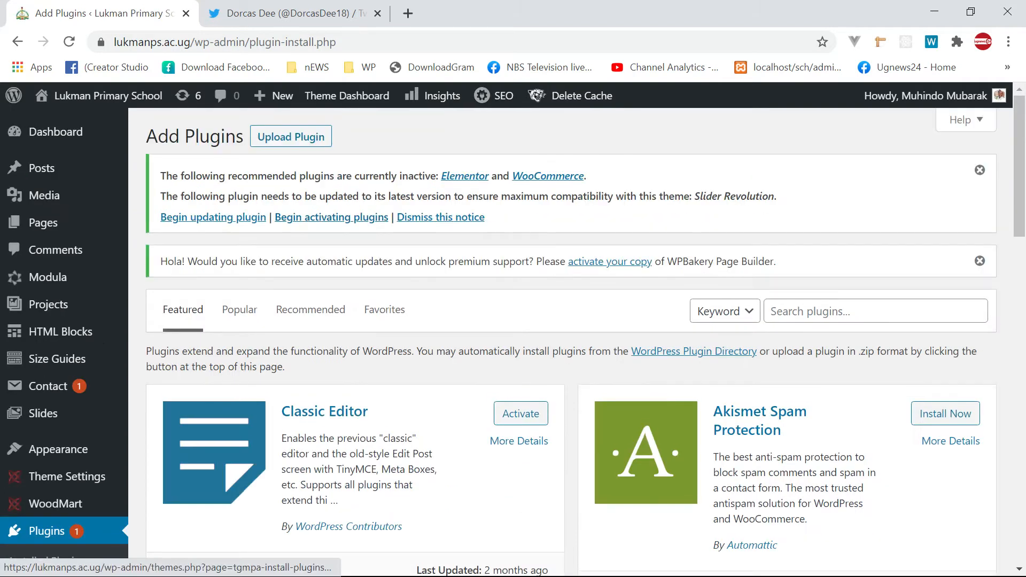
- Show the Upload Plugin form and move the plugins folder window beside it
{"action": "left_click", "coordinate": [301, 137]}
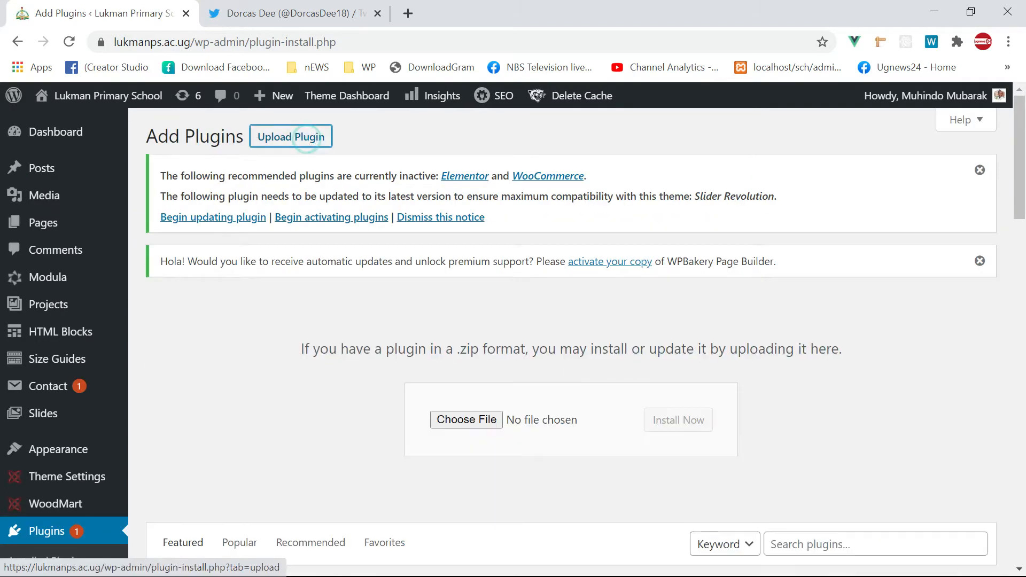
{"action": "scroll", "coordinate": [782, 383], "scroll_direction": "down", "scroll_amount": 3}
{"action": "key", "text": "alt+Tab"}
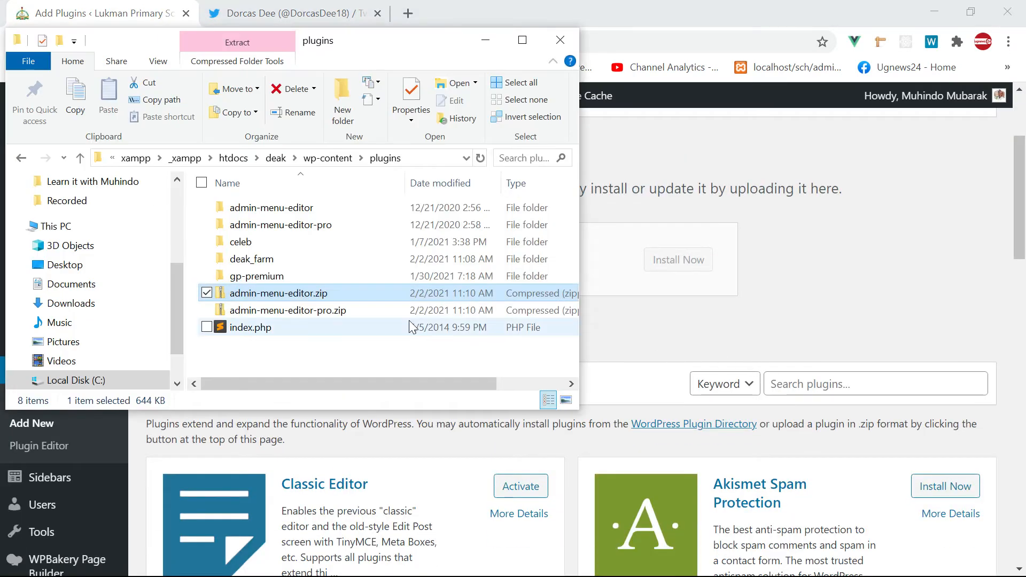
{"action": "left_click_drag", "start_coordinate": [448, 40], "coordinate": [640, 364]}
{"action": "scroll", "coordinate": [723, 271], "scroll_direction": "down", "scroll_amount": 3}
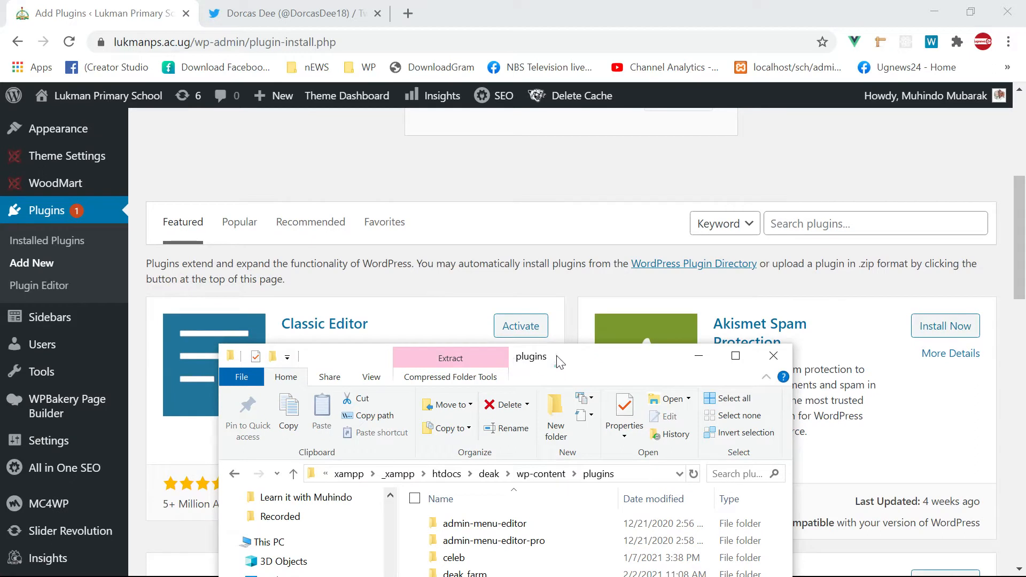
{"action": "left_click_drag", "start_coordinate": [556, 365], "coordinate": [556, 284]}
{"action": "scroll", "coordinate": [527, 171], "scroll_direction": "up", "scroll_amount": 2}
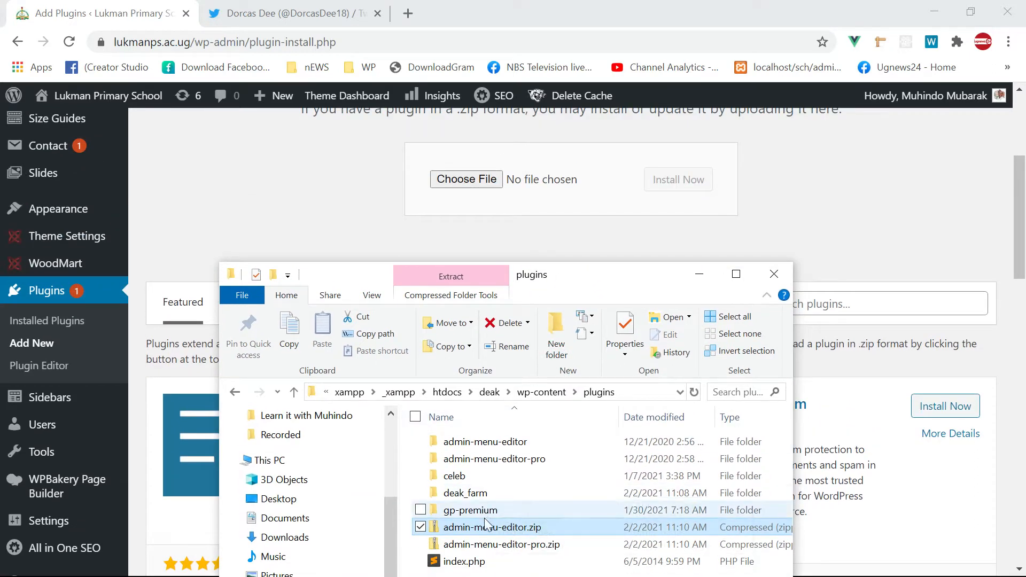
- Drop admin-menu-editor.zip onto the upload form and install it
{"action": "left_click_drag", "start_coordinate": [489, 529], "coordinate": [466, 176]}
{"action": "left_click", "coordinate": [679, 180]}
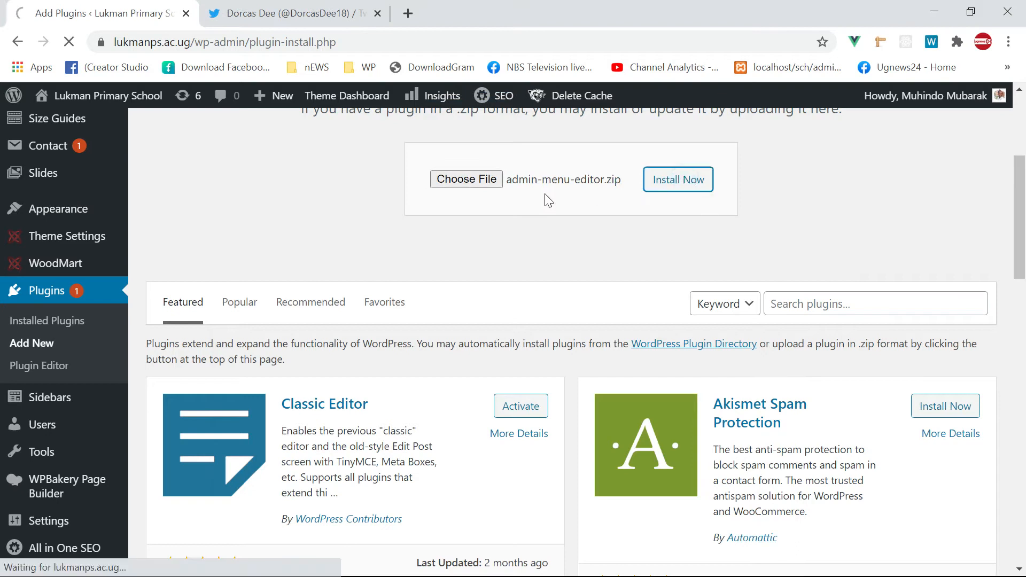
{"action": "key", "text": "alt+Tab"}
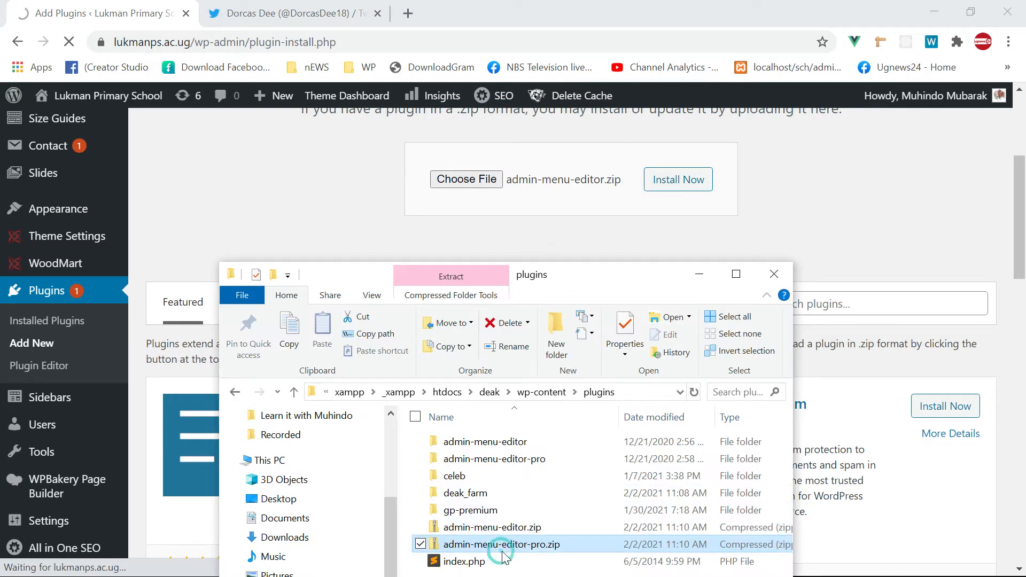
{"action": "left_click", "coordinate": [492, 545]}
{"action": "left_click", "coordinate": [293, 160]}
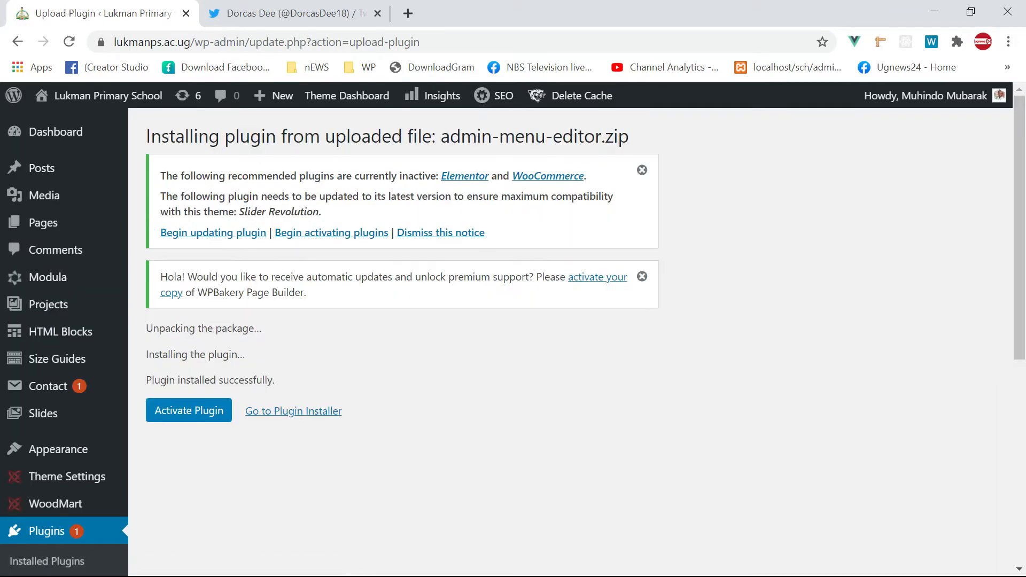
- Activate the Admin Menu Editor plugin, then use the hidden system tray icons
{"action": "left_click", "coordinate": [191, 411]}
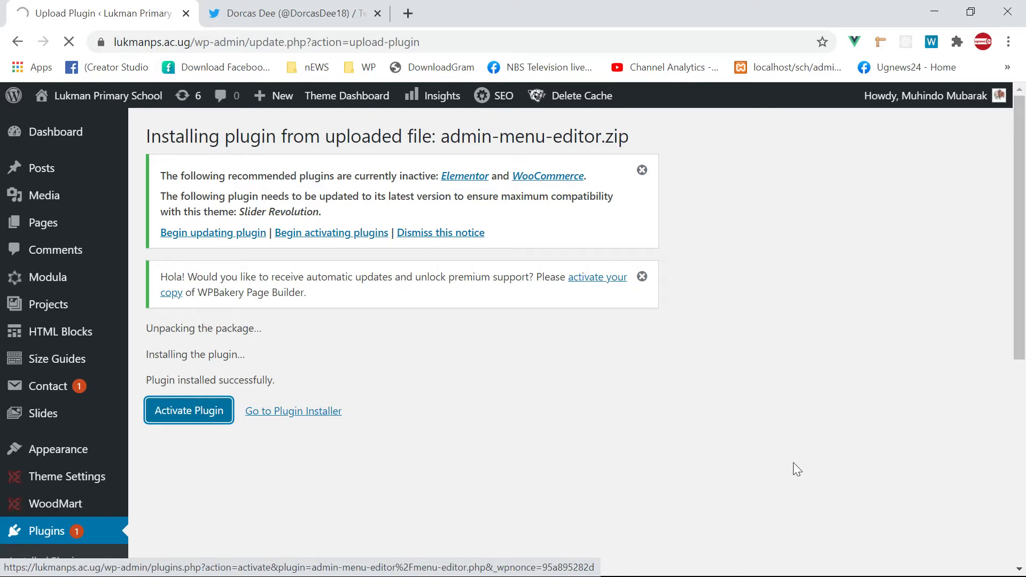
{"action": "key", "text": "super"}
{"action": "left_click", "coordinate": [839, 564]}
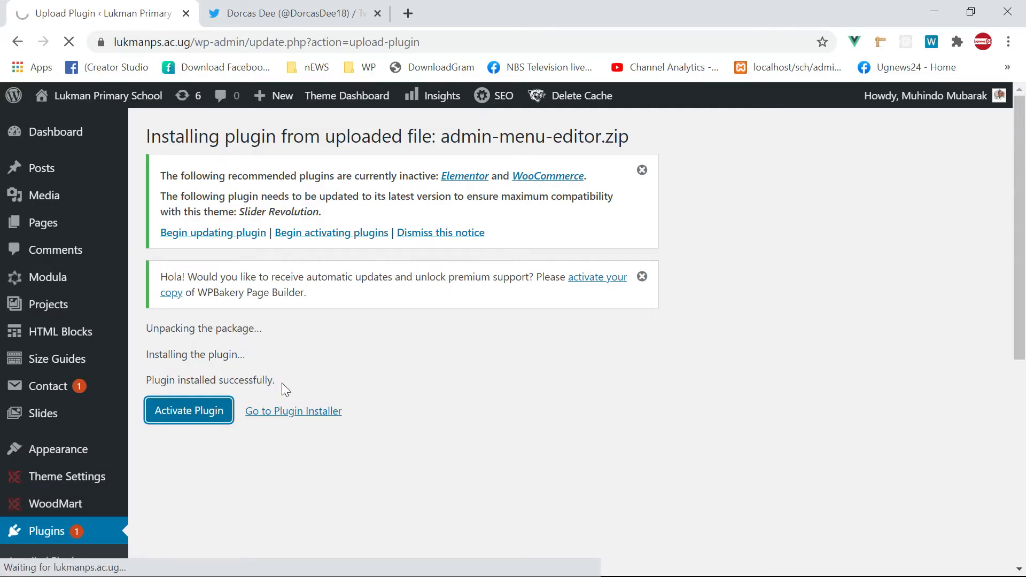
{"action": "scroll", "coordinate": [57, 419], "scroll_direction": "down", "scroll_amount": 3}
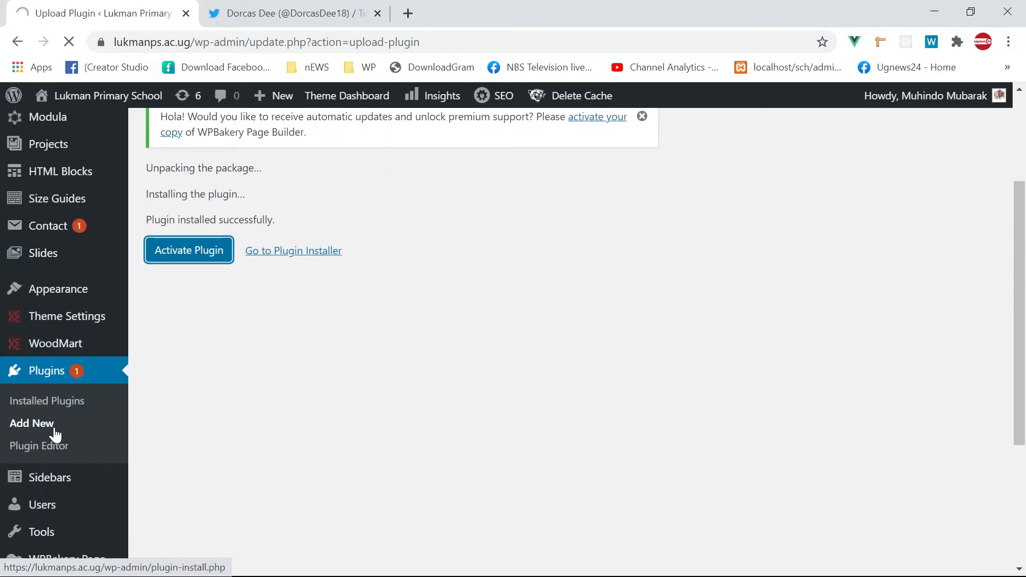
{"action": "key", "text": "super"}
{"action": "left_click", "coordinate": [838, 565]}
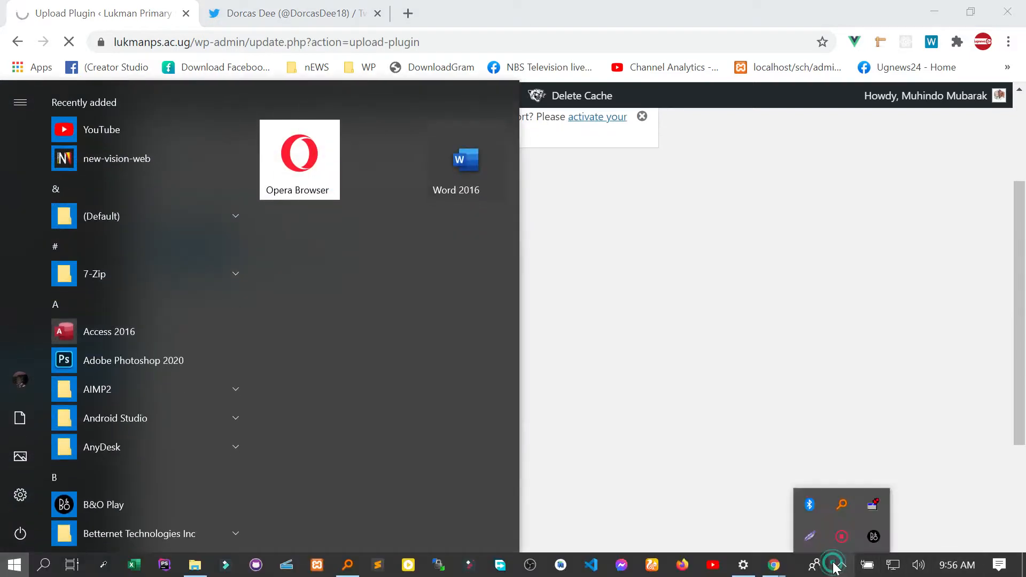
{"action": "right_click", "coordinate": [838, 541]}
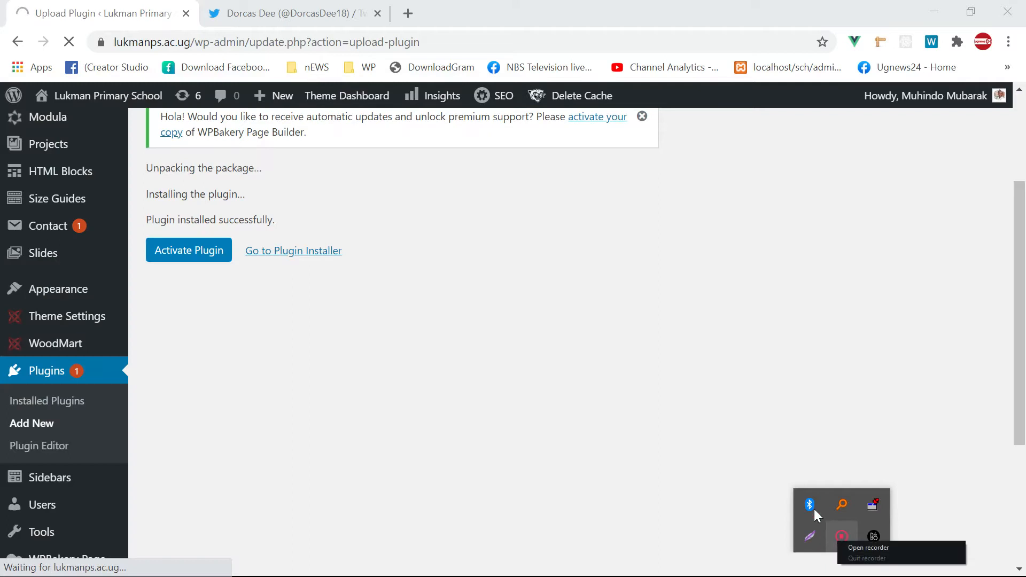
{"action": "left_click", "coordinate": [866, 547]}
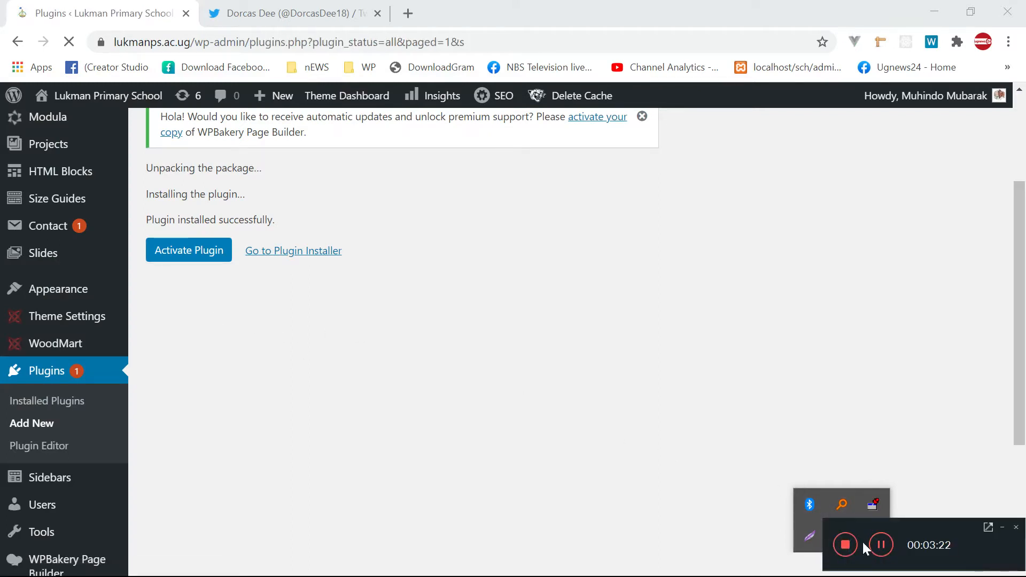
- Go to Plugins > Add New and open the Upload Plugin form again
{"action": "scroll", "coordinate": [274, 360], "scroll_direction": "down", "scroll_amount": 1}
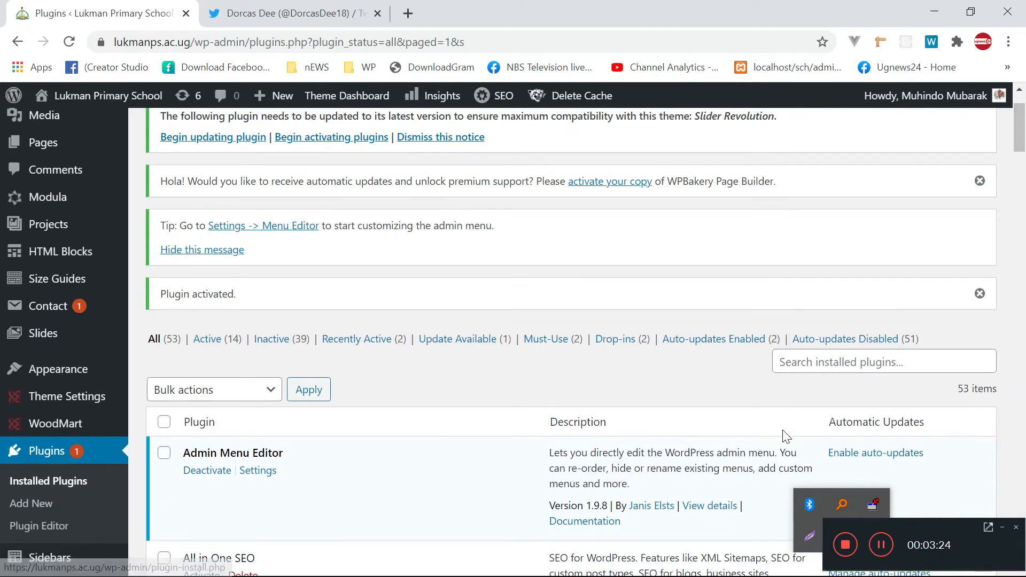
{"action": "left_click", "coordinate": [246, 315]}
{"action": "scroll", "coordinate": [246, 315], "scroll_direction": "up", "scroll_amount": 1}
{"action": "scroll", "coordinate": [186, 309], "scroll_direction": "down", "scroll_amount": 1}
{"action": "scroll", "coordinate": [186, 309], "scroll_direction": "up", "scroll_amount": 1}
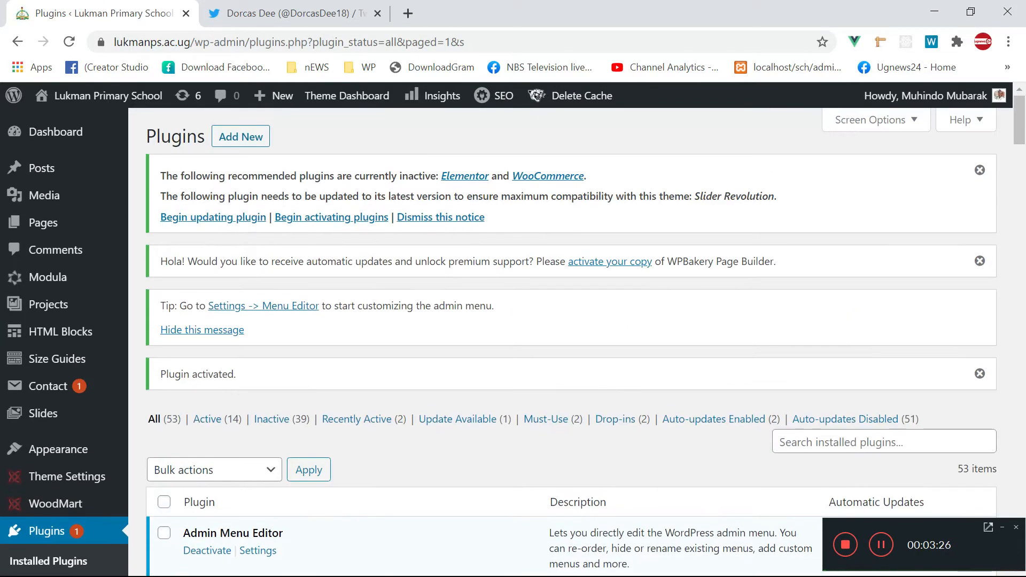
{"action": "left_click", "coordinate": [239, 137]}
{"action": "left_click", "coordinate": [885, 549]}
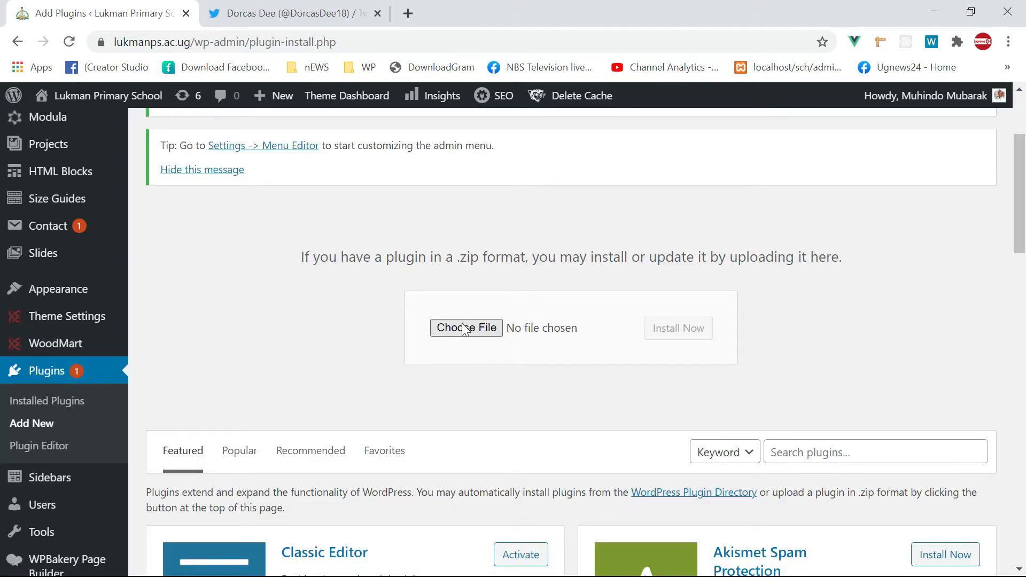
- Drag admin-menu-editor-pro.zip from the folder into the upload box and install it
{"action": "key", "text": "alt+Tab"}
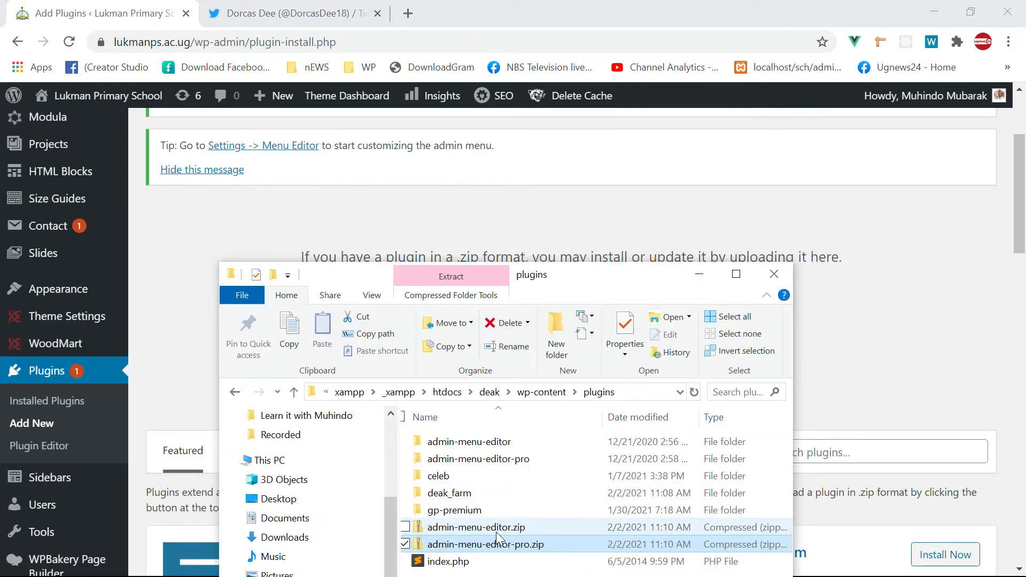
{"action": "left_click_drag", "start_coordinate": [576, 275], "coordinate": [154, 132]}
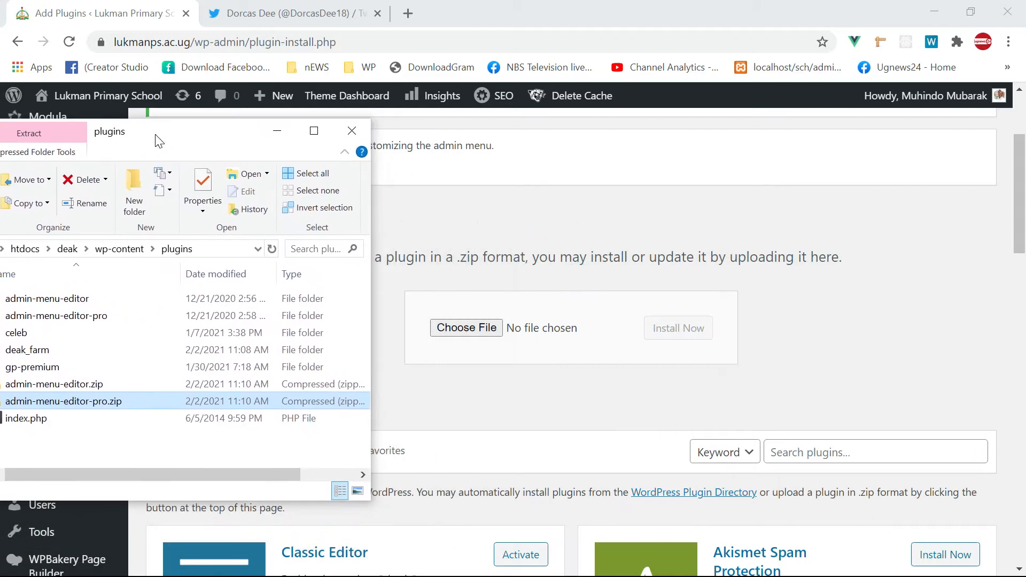
{"action": "left_click_drag", "start_coordinate": [178, 400], "coordinate": [458, 334]}
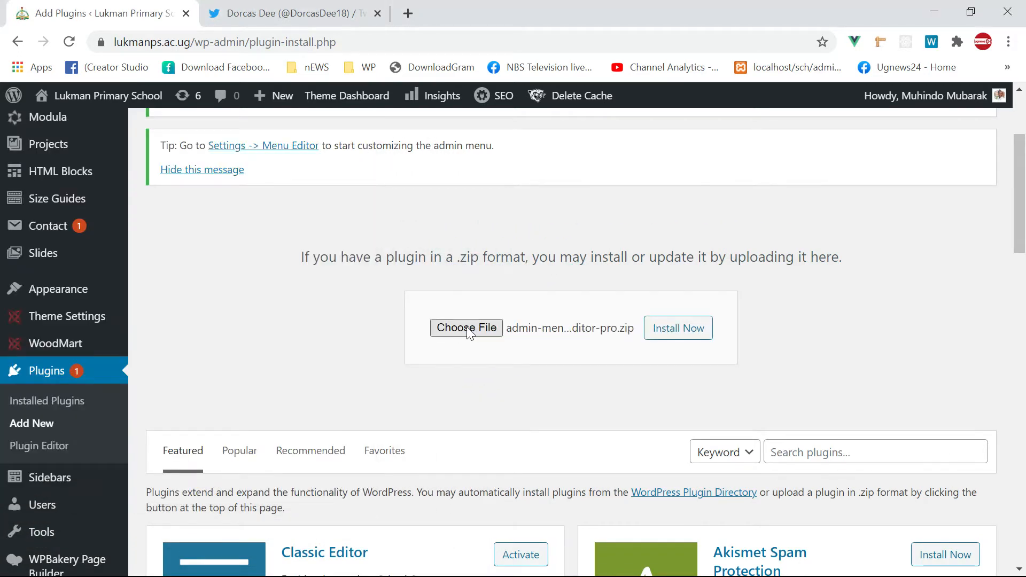
{"action": "left_click", "coordinate": [678, 336]}
{"action": "key", "text": "super"}
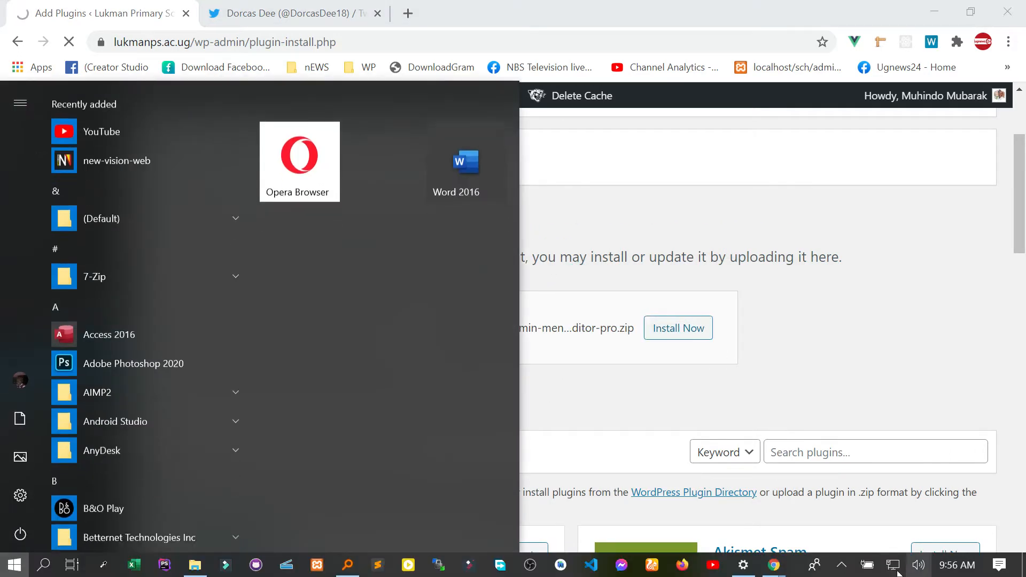
{"action": "left_click", "coordinate": [842, 565]}
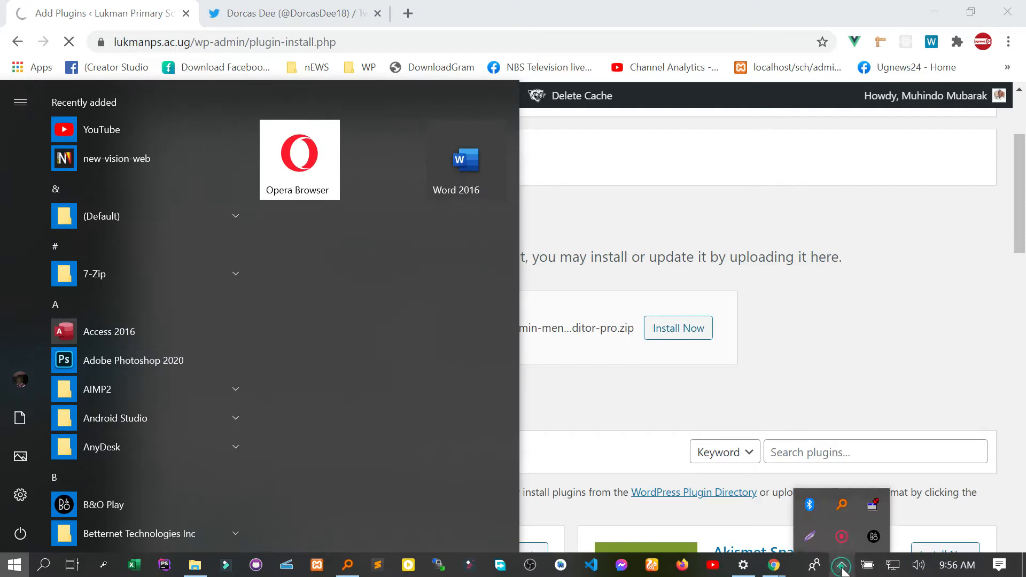
{"action": "left_click", "coordinate": [845, 535]}
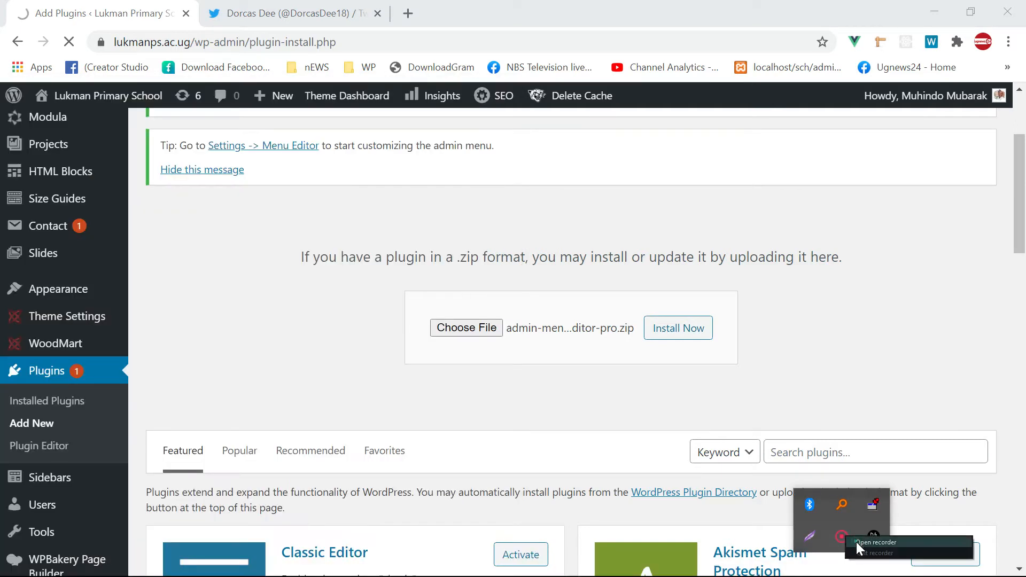
{"action": "left_click", "coordinate": [882, 547]}
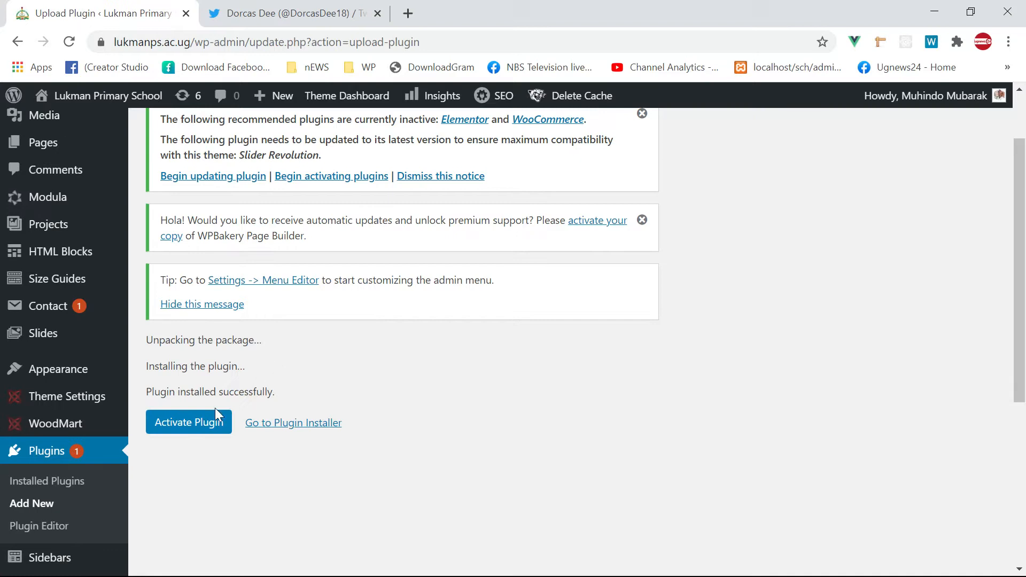
- Activate the newly installed Admin Menu Editor Pro plugin
{"action": "left_click", "coordinate": [187, 423]}
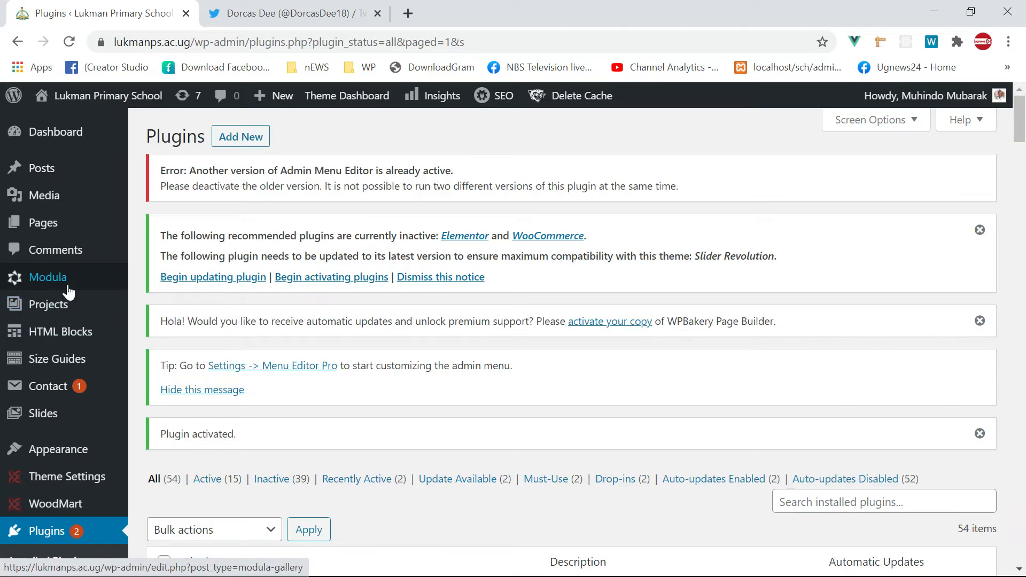
{"action": "mouse_move", "coordinate": [55, 289]}
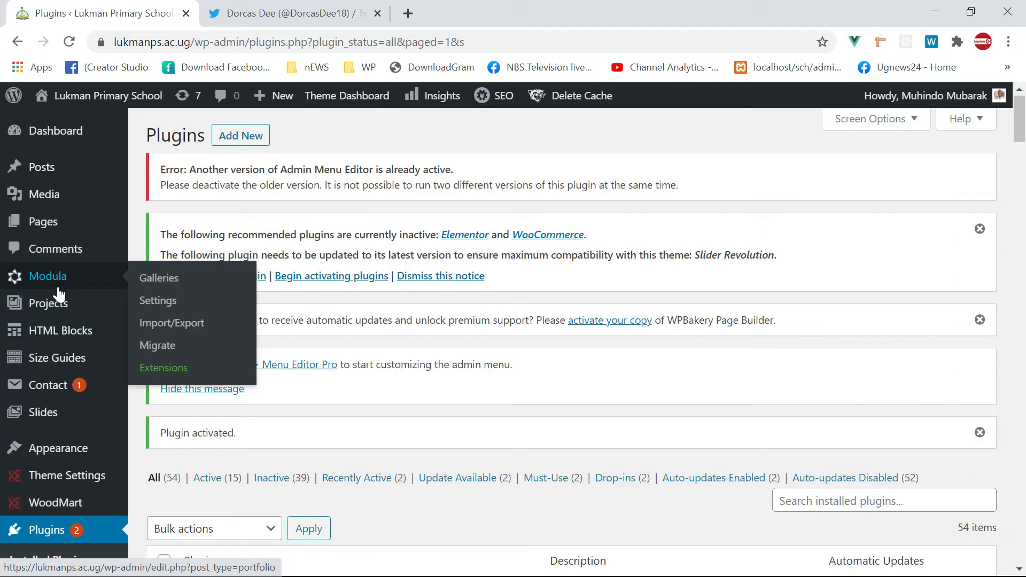
{"action": "scroll", "coordinate": [59, 294], "scroll_direction": "down", "scroll_amount": 10}
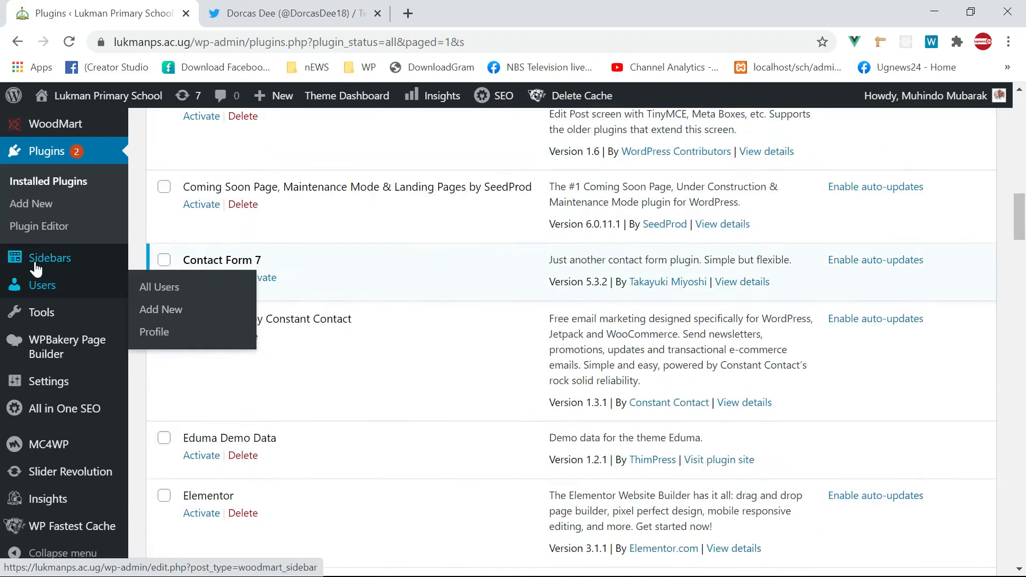
{"action": "scroll", "coordinate": [56, 289], "scroll_direction": "up", "scroll_amount": 5}
{"action": "scroll", "coordinate": [21, 375], "scroll_direction": "up", "scroll_amount": 7}
{"action": "scroll", "coordinate": [23, 337], "scroll_direction": "down", "scroll_amount": 5}
{"action": "scroll", "coordinate": [33, 329], "scroll_direction": "up", "scroll_amount": 3}
- Scroll through the Installed Plugins list and review the admin sidebar menus
{"action": "mouse_move", "coordinate": [36, 325]}
{"action": "scroll", "coordinate": [37, 337], "scroll_direction": "up", "scroll_amount": 2}
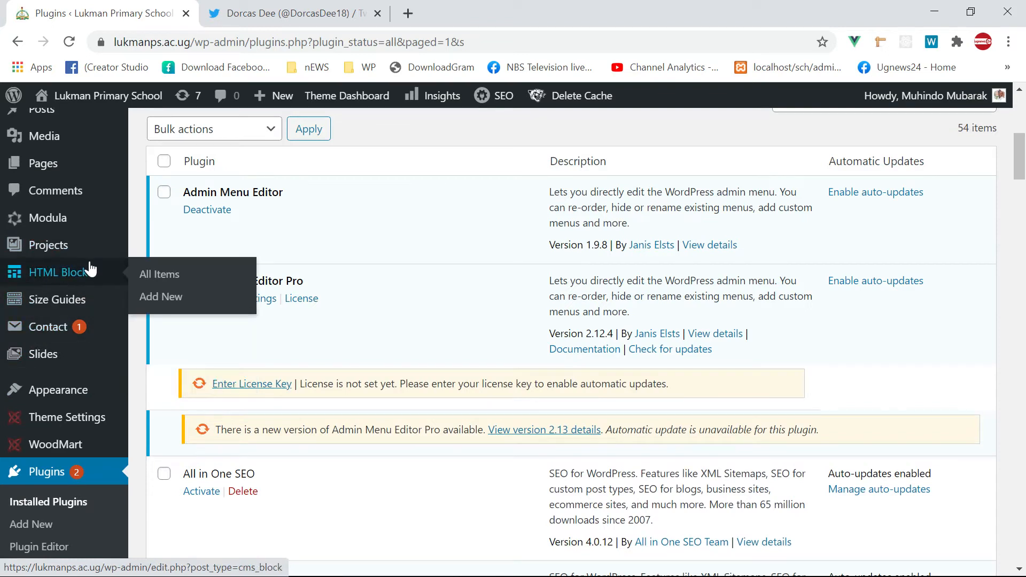
{"action": "scroll", "coordinate": [45, 278], "scroll_direction": "up", "scroll_amount": 2}
{"action": "scroll", "coordinate": [42, 374], "scroll_direction": "up", "scroll_amount": 2}
{"action": "scroll", "coordinate": [41, 298], "scroll_direction": "down", "scroll_amount": 8}
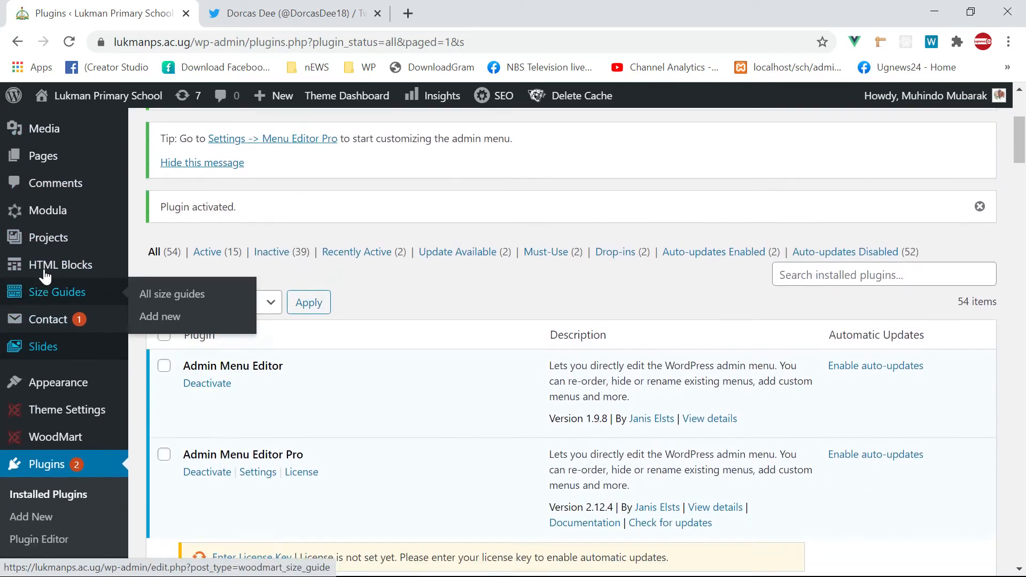
{"action": "scroll", "coordinate": [42, 326], "scroll_direction": "up", "scroll_amount": 6}
{"action": "scroll", "coordinate": [38, 342], "scroll_direction": "up", "scroll_amount": 6}
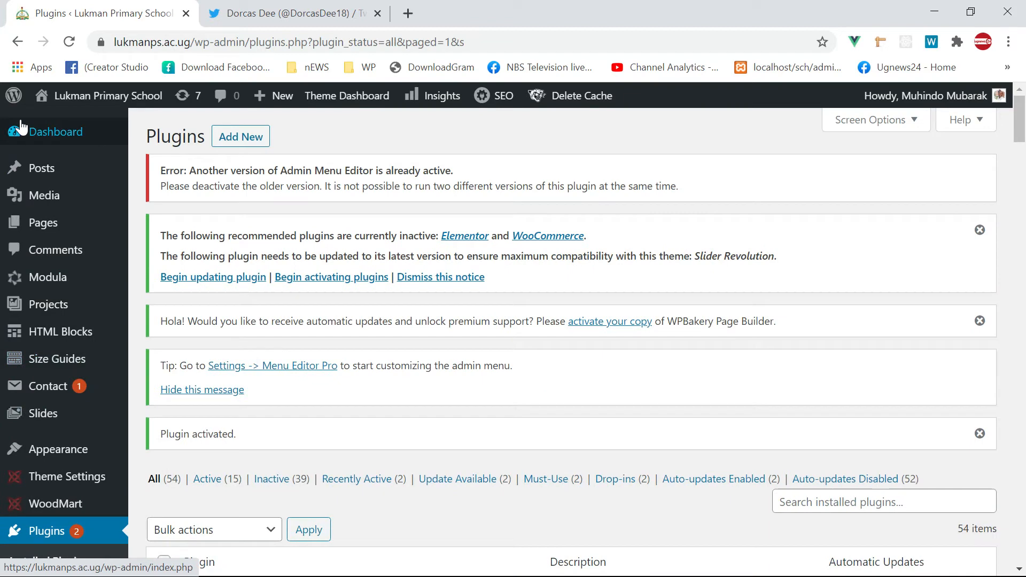
{"action": "scroll", "coordinate": [36, 161], "scroll_direction": "down", "scroll_amount": 5}
{"action": "scroll", "coordinate": [35, 163], "scroll_direction": "up", "scroll_amount": 6}
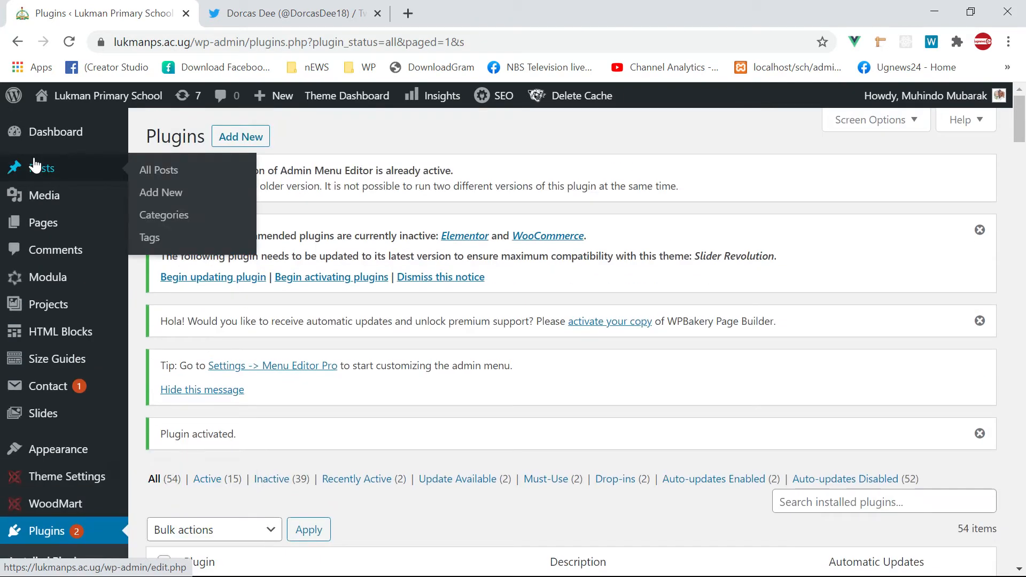
{"action": "mouse_move", "coordinate": [52, 134]}
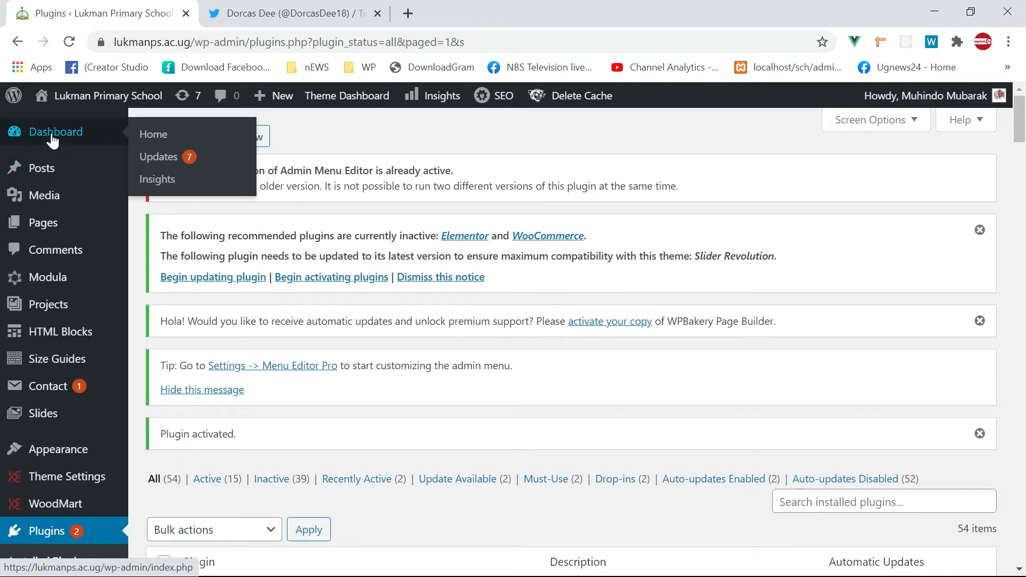
{"action": "scroll", "coordinate": [46, 156], "scroll_direction": "down", "scroll_amount": 6}
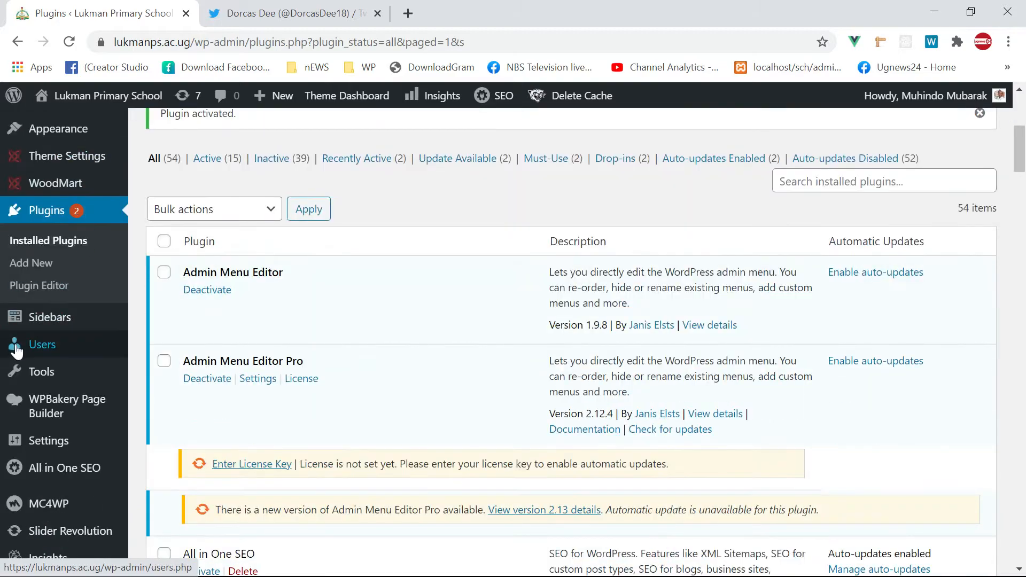
{"action": "scroll", "coordinate": [18, 345], "scroll_direction": "down", "scroll_amount": 8}
{"action": "scroll", "coordinate": [24, 321], "scroll_direction": "up", "scroll_amount": 8}
{"action": "scroll", "coordinate": [31, 308], "scroll_direction": "down", "scroll_amount": 20}
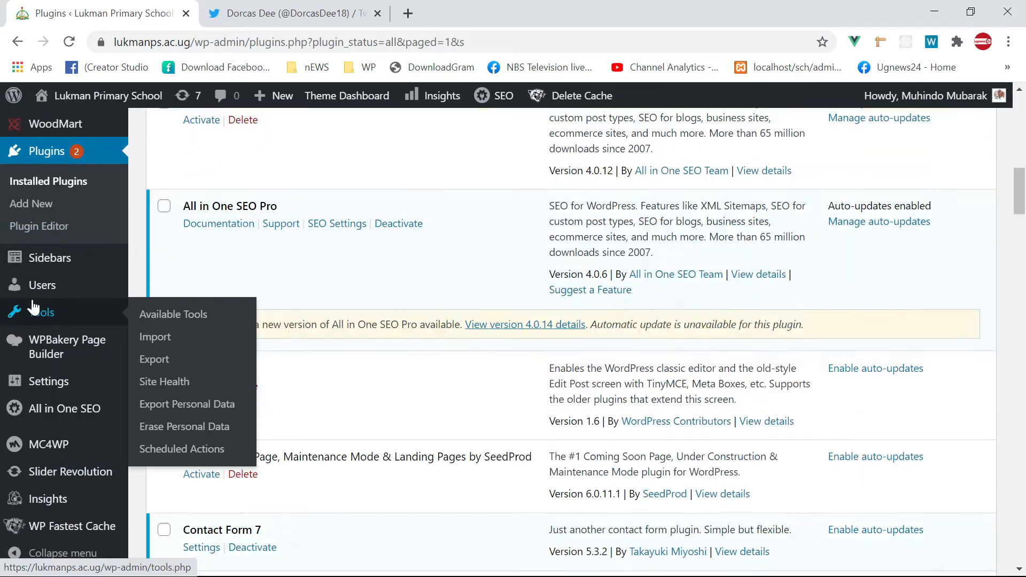
{"action": "scroll", "coordinate": [44, 303], "scroll_direction": "up", "scroll_amount": 15}
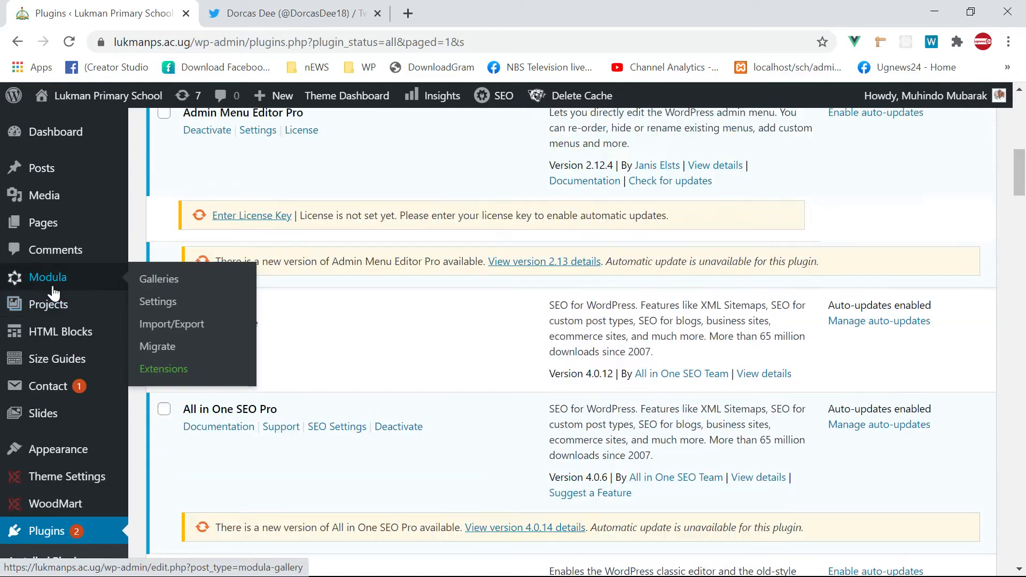
{"action": "mouse_move", "coordinate": [143, 224]}
{"action": "scroll", "coordinate": [55, 298], "scroll_direction": "down", "scroll_amount": 6}
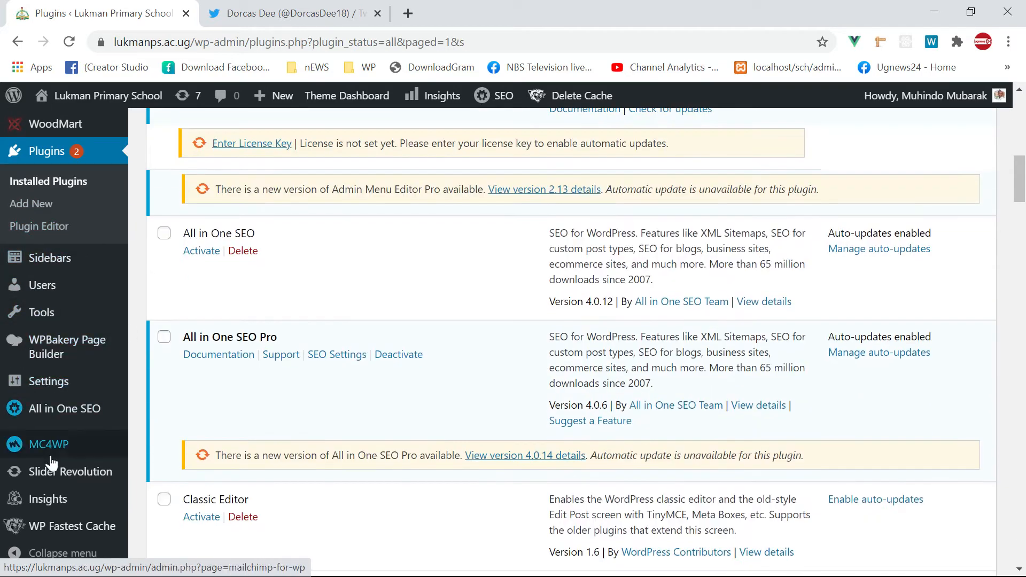
{"action": "scroll", "coordinate": [46, 465], "scroll_direction": "down", "scroll_amount": 4}
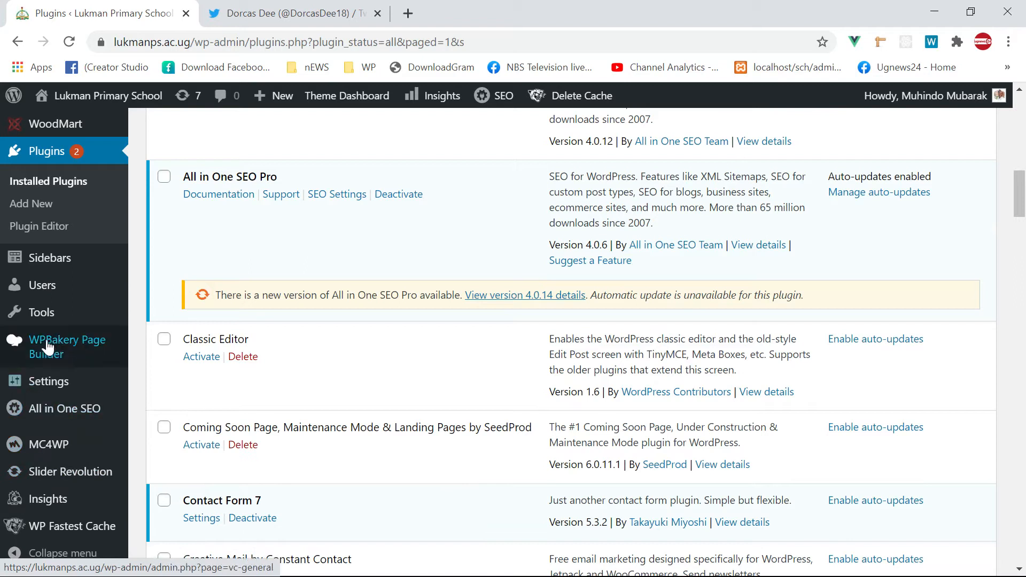
- Go to Users and open the Add New User form
{"action": "left_click", "coordinate": [42, 294]}
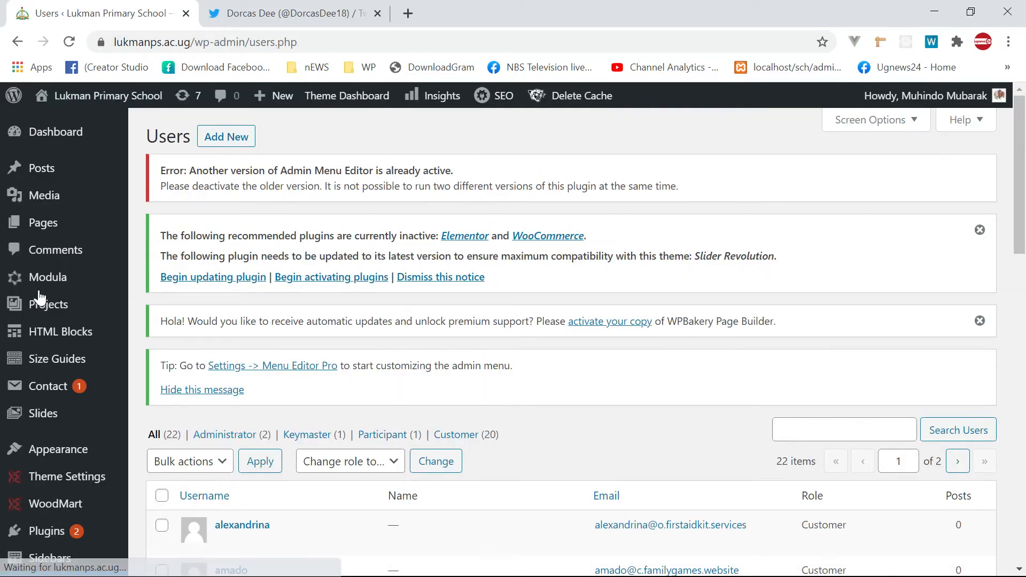
{"action": "left_click", "coordinate": [236, 136]}
{"action": "scroll", "coordinate": [396, 372], "scroll_direction": "down", "scroll_amount": 5}
{"action": "scroll", "coordinate": [261, 408], "scroll_direction": "down", "scroll_amount": 4}
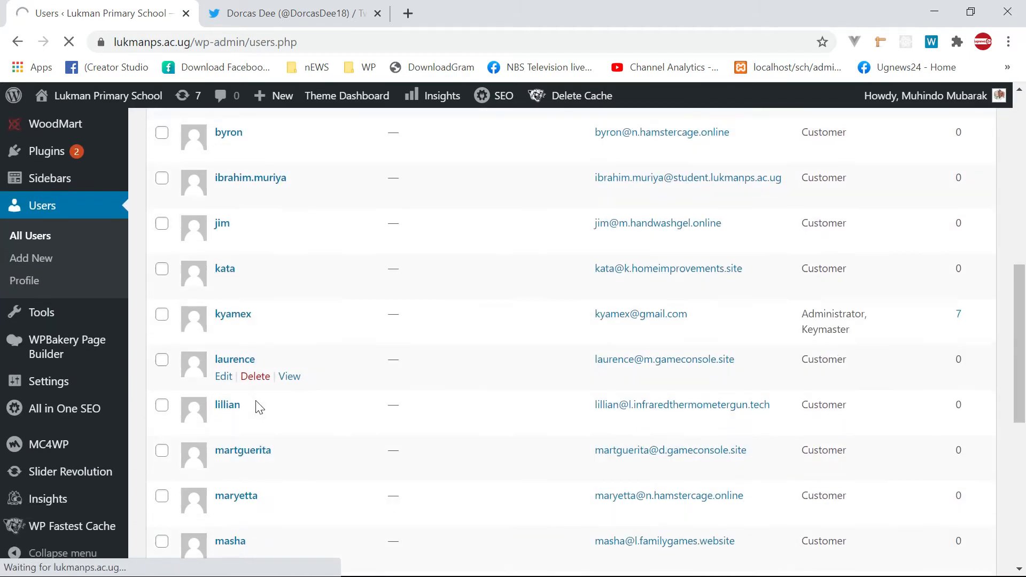
{"action": "scroll", "coordinate": [260, 407], "scroll_direction": "down", "scroll_amount": 3}
{"action": "scroll", "coordinate": [258, 405], "scroll_direction": "up", "scroll_amount": 7}
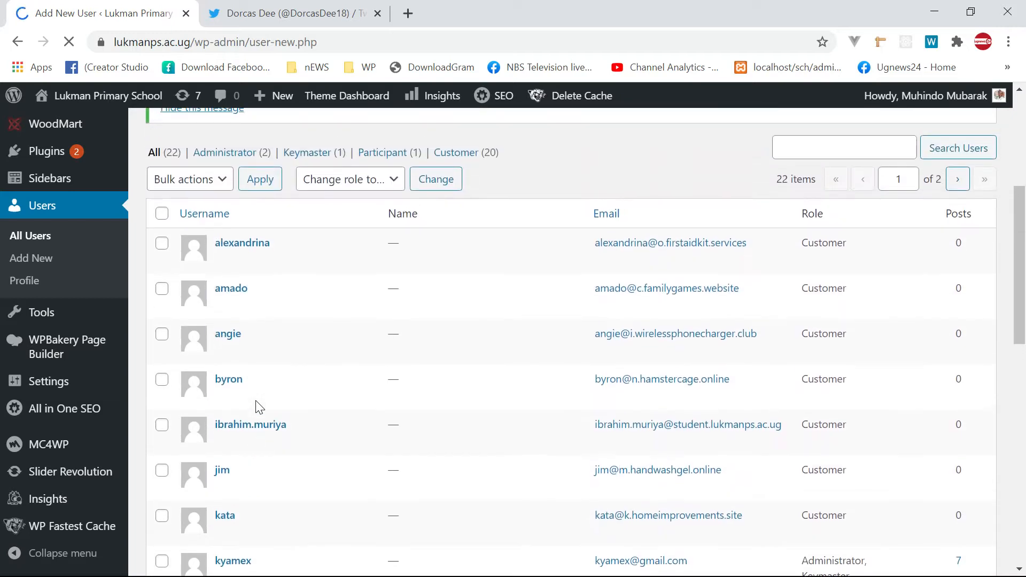
{"action": "scroll", "coordinate": [257, 406], "scroll_direction": "up", "scroll_amount": 3}
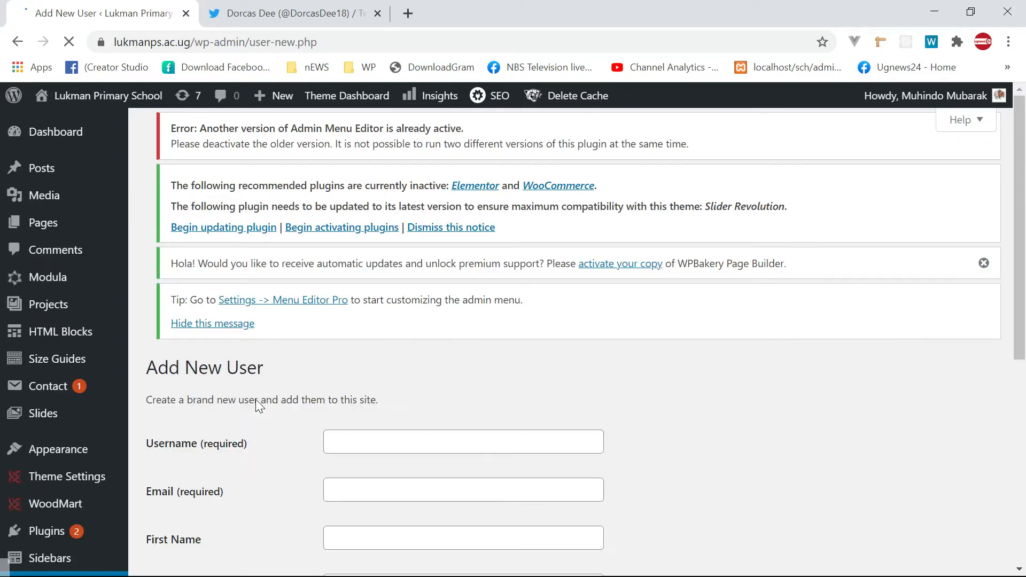
{"action": "scroll", "coordinate": [257, 401], "scroll_direction": "down", "scroll_amount": 5}
{"action": "scroll", "coordinate": [256, 401], "scroll_direction": "up", "scroll_amount": 6}
{"action": "scroll", "coordinate": [314, 343], "scroll_direction": "down", "scroll_amount": 5}
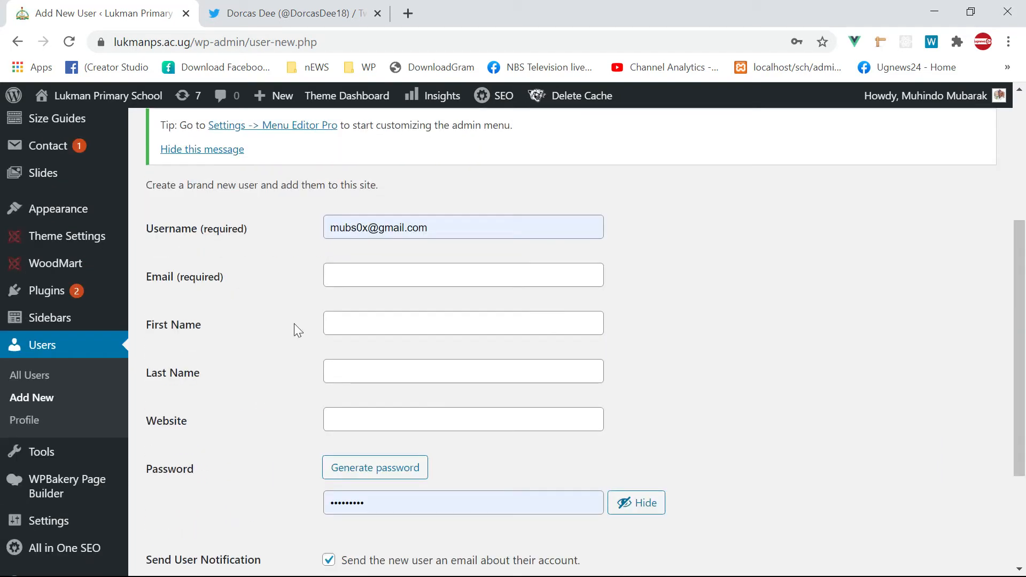
{"action": "scroll", "coordinate": [379, 294], "scroll_direction": "down", "scroll_amount": 1}
{"action": "scroll", "coordinate": [379, 301], "scroll_direction": "up", "scroll_amount": 1}
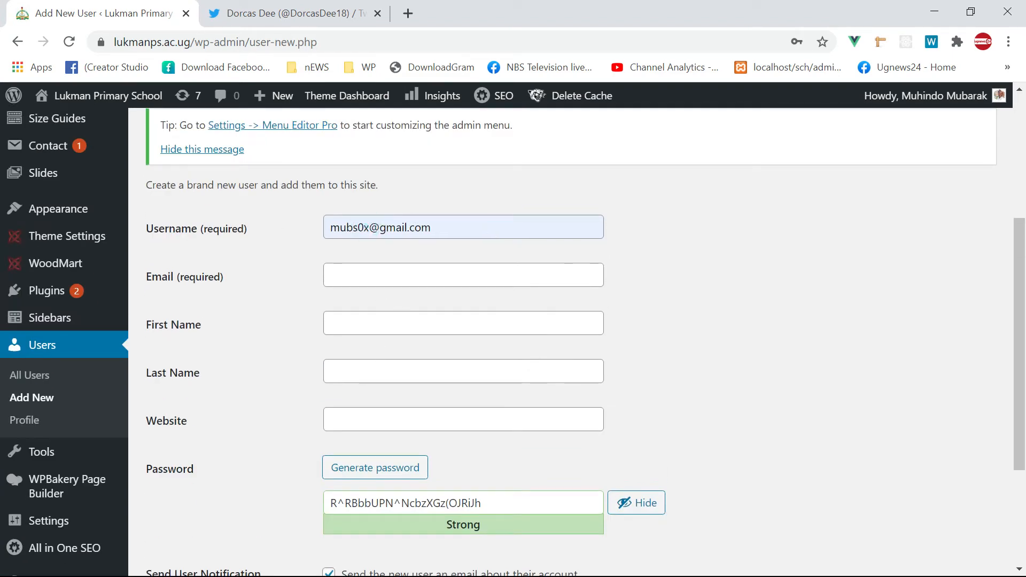
- Focus the Username field, then launch Everything from the taskbar
{"action": "left_click", "coordinate": [368, 227]}
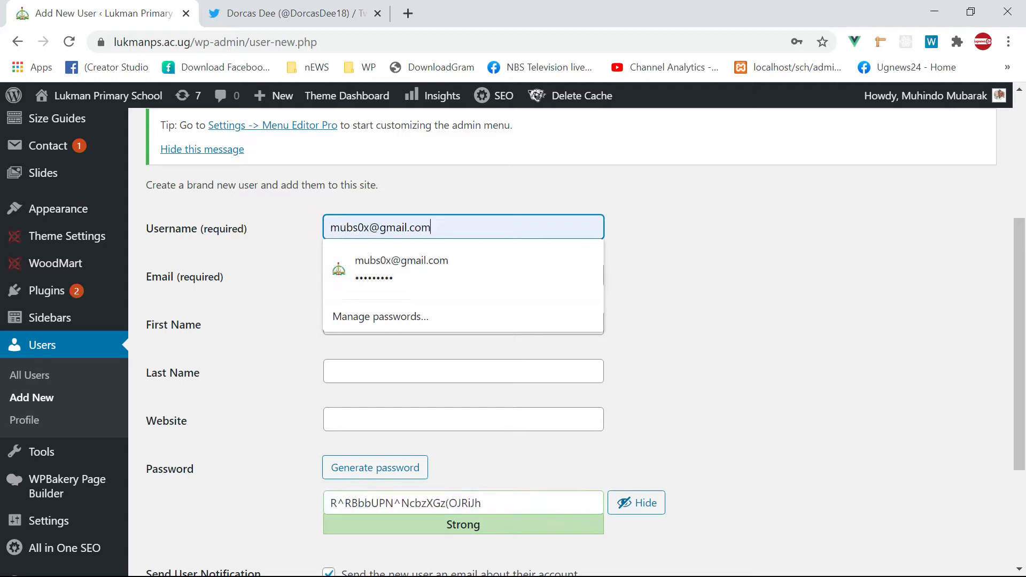
{"action": "key", "text": "super"}
{"action": "left_click", "coordinate": [358, 566]}
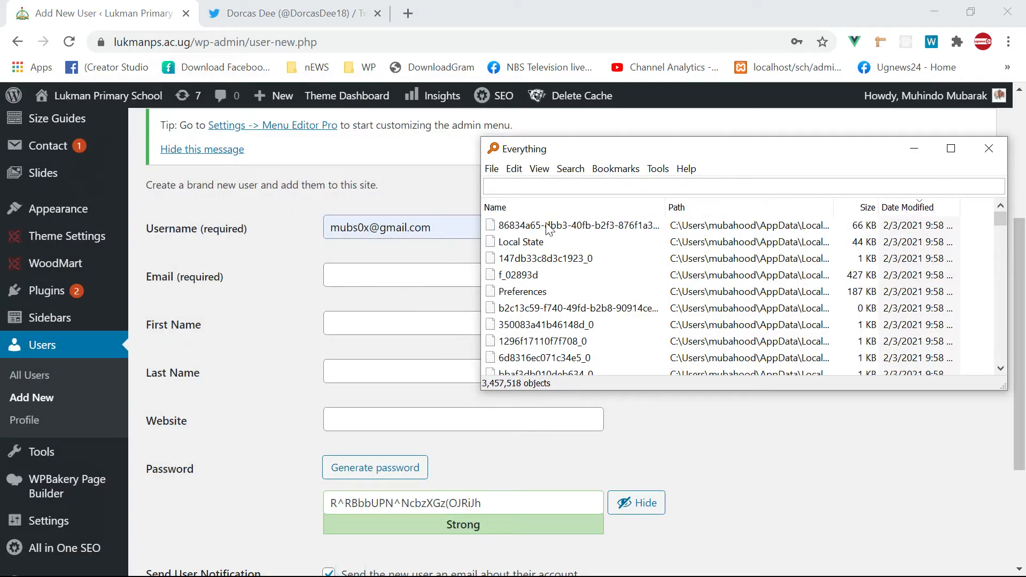
- Search Everything for 'luka', then return to the browser's Add New User form
{"action": "type", "text": "lujma"}
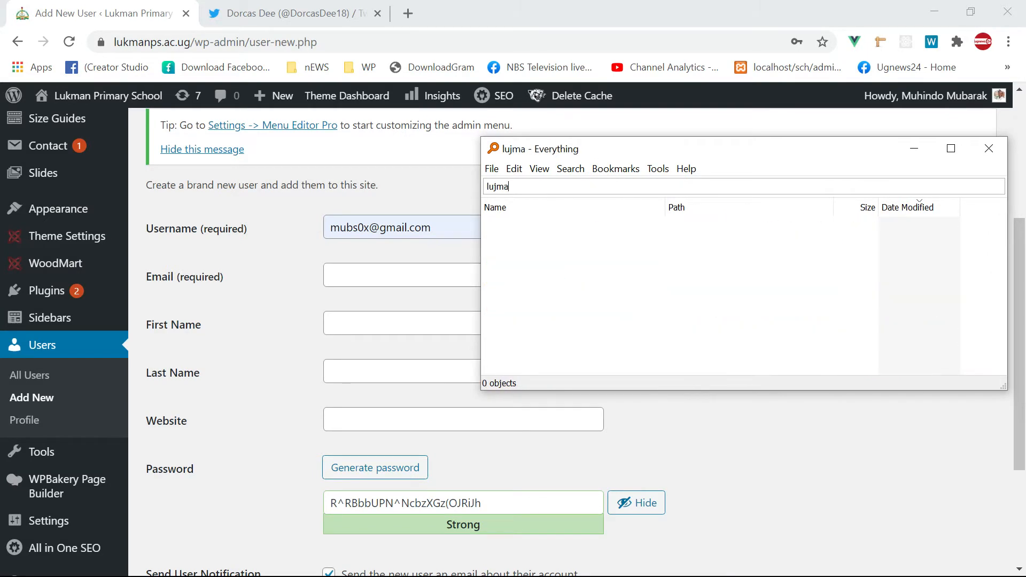
{"action": "key", "text": "BackSpace"}
{"action": "key", "text": "BackSpace"}
{"action": "key", "text": "BackSpace"}
{"action": "type", "text": "ka"}
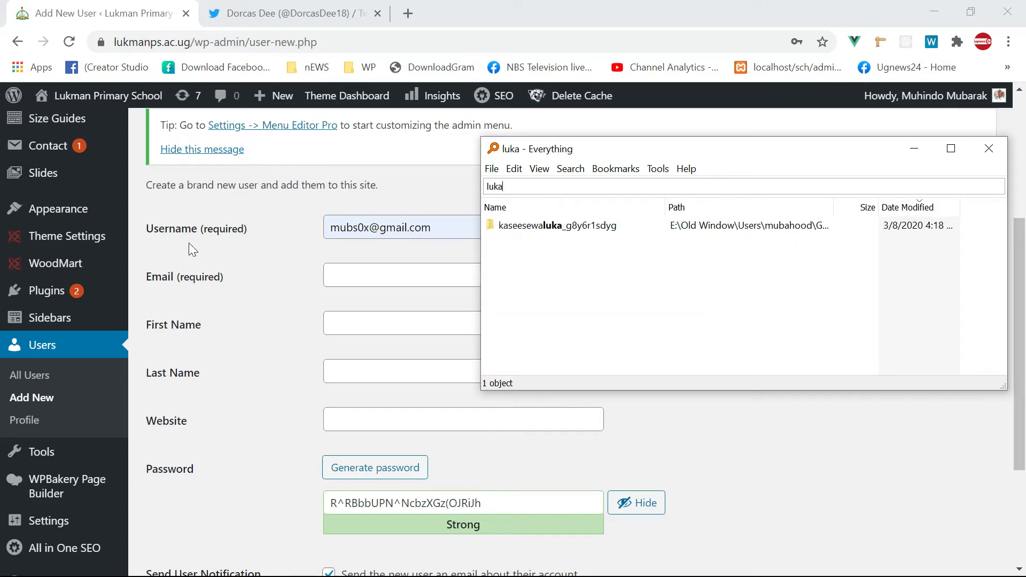
{"action": "left_click", "coordinate": [222, 282]}
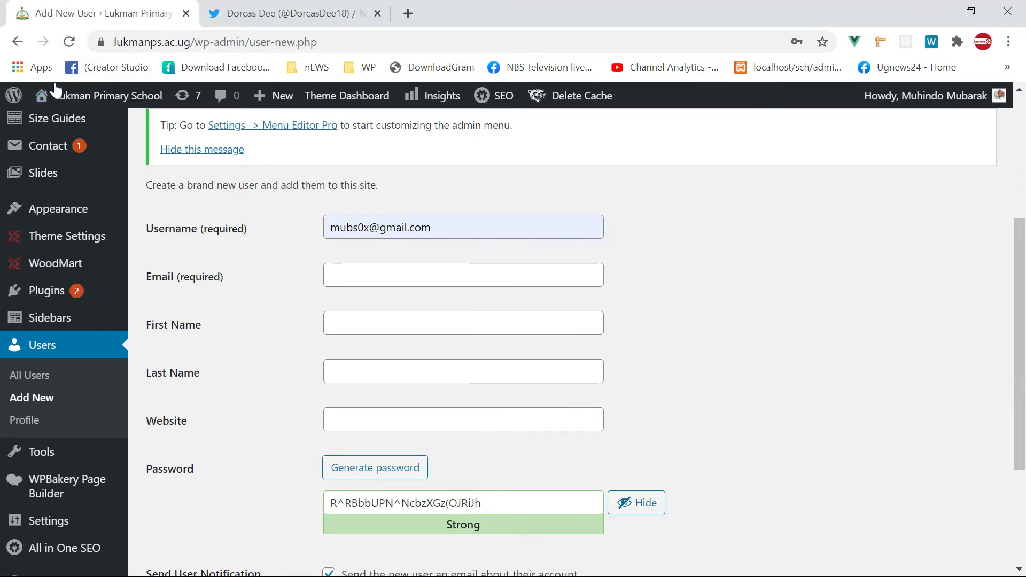
- Open the school homepage in a new tab, copy its footer e-mail, and return
{"action": "middle_click", "coordinate": [70, 101]}
{"action": "left_click", "coordinate": [295, 15]}
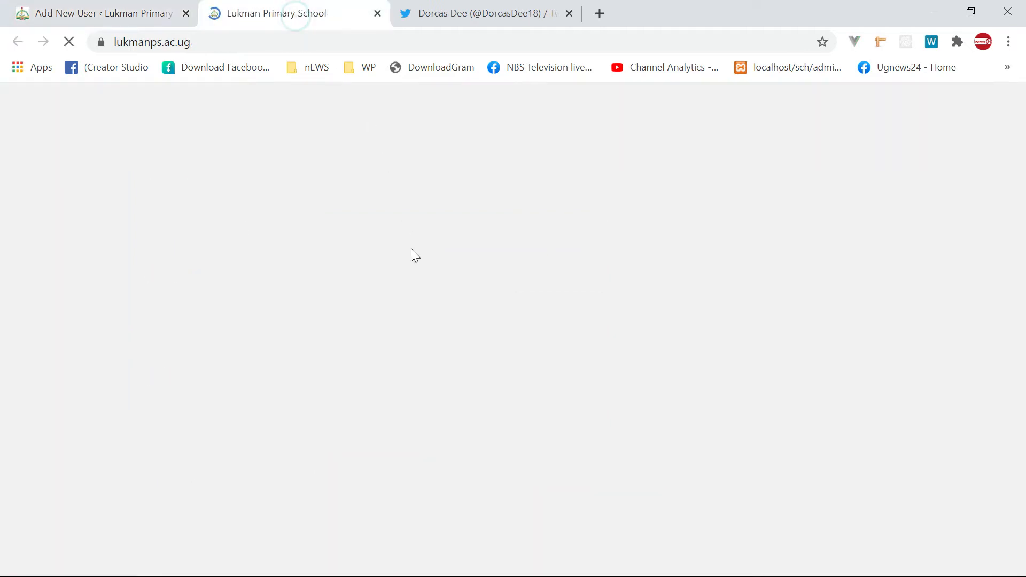
{"action": "scroll", "coordinate": [580, 358], "scroll_direction": "down", "scroll_amount": 10}
{"action": "scroll", "coordinate": [580, 354], "scroll_direction": "down", "scroll_amount": 15}
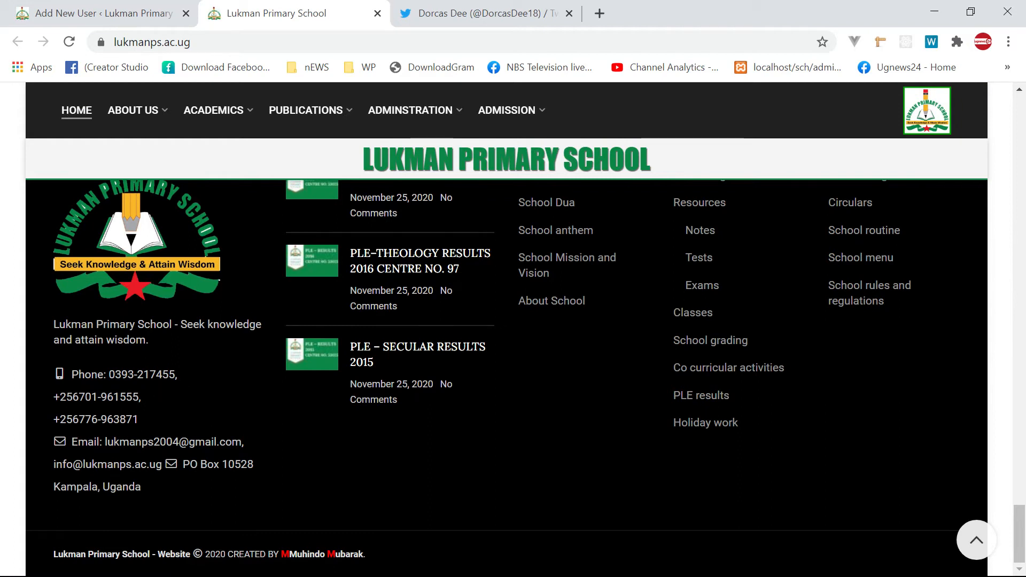
{"action": "left_click_drag", "start_coordinate": [242, 442], "coordinate": [105, 442]}
{"action": "key", "text": "ctrl+c"}
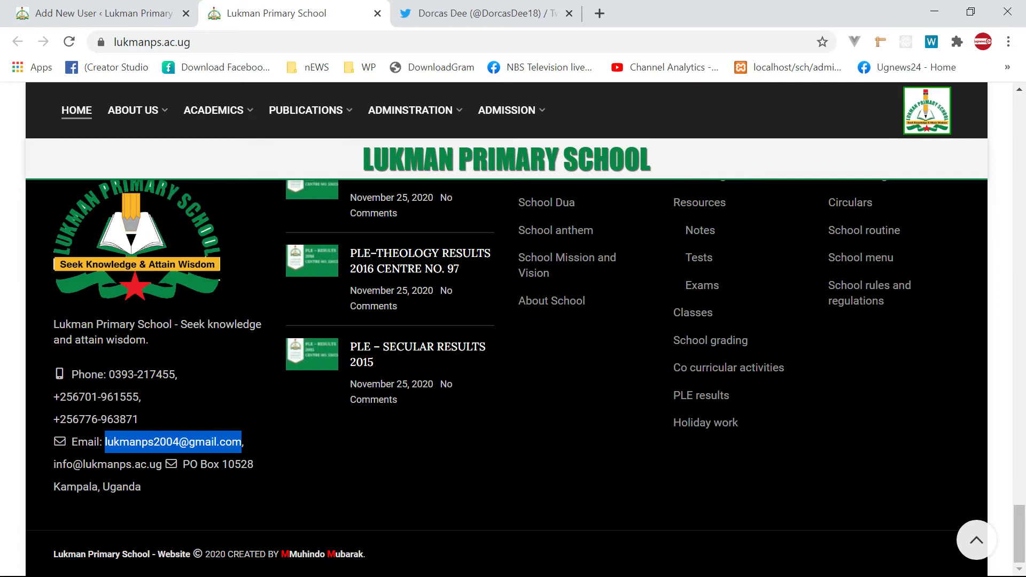
{"action": "left_click", "coordinate": [118, 15]}
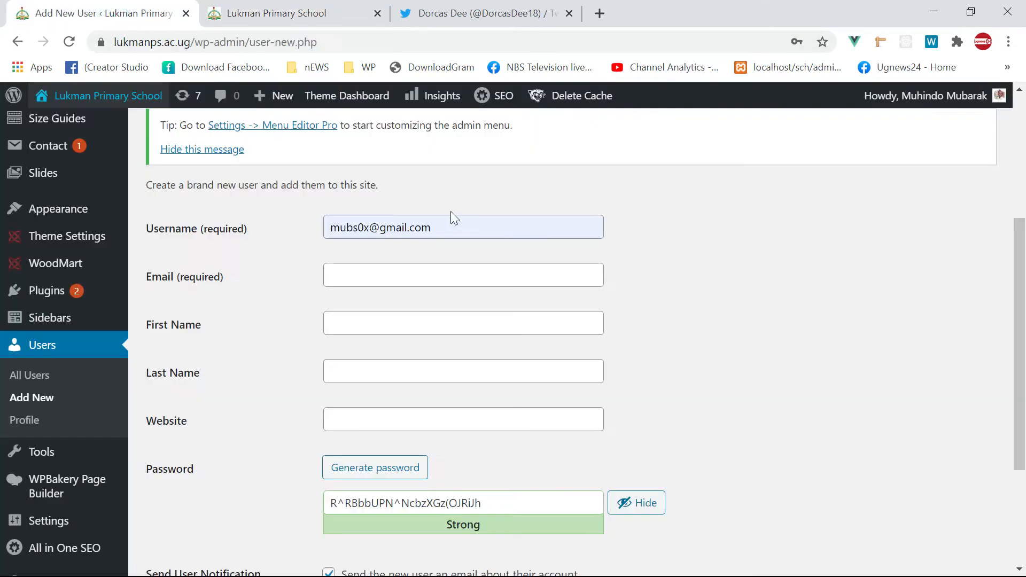
- Paste the copied school e-mail into both the Username and Email fields
{"action": "triple_click", "coordinate": [463, 222]}
{"action": "key", "text": "ctrl+v"}
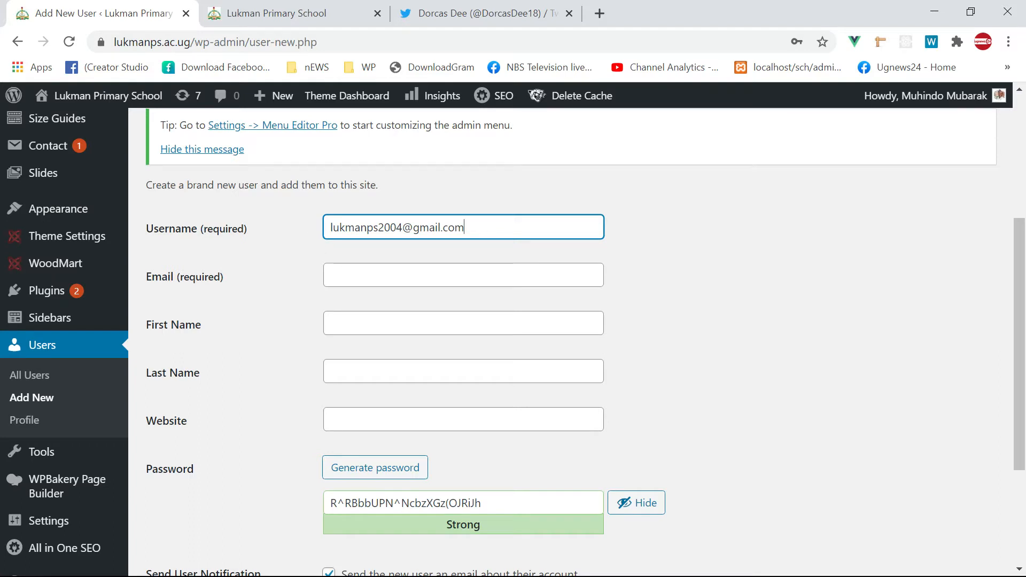
{"action": "left_click", "coordinate": [374, 277]}
{"action": "key", "text": "ctrl+v"}
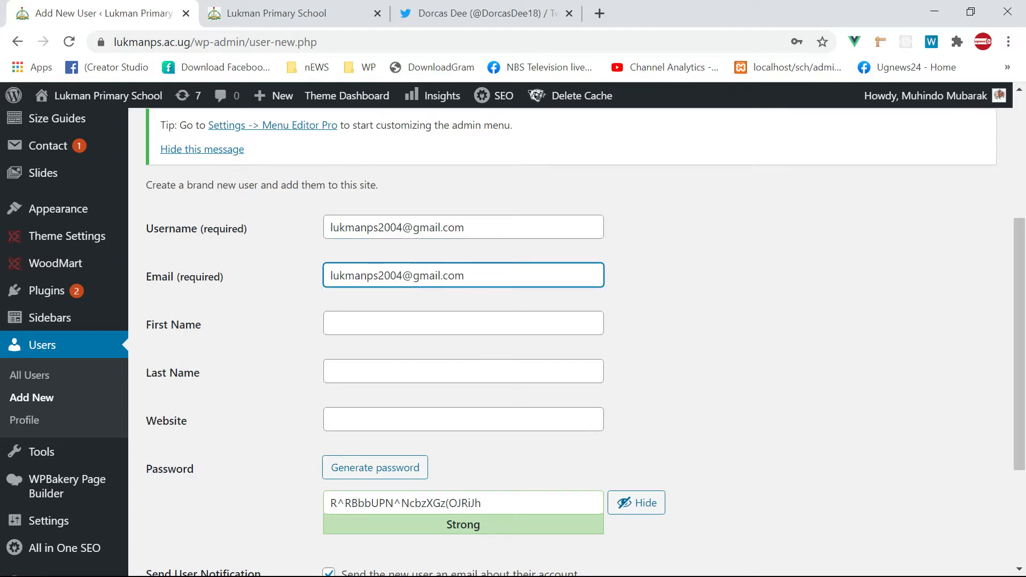
- Set First Name to Admin and delete the generated password
{"action": "left_click", "coordinate": [375, 326]}
{"action": "type", "text": "K"}
{"action": "key", "text": "BackSpace"}
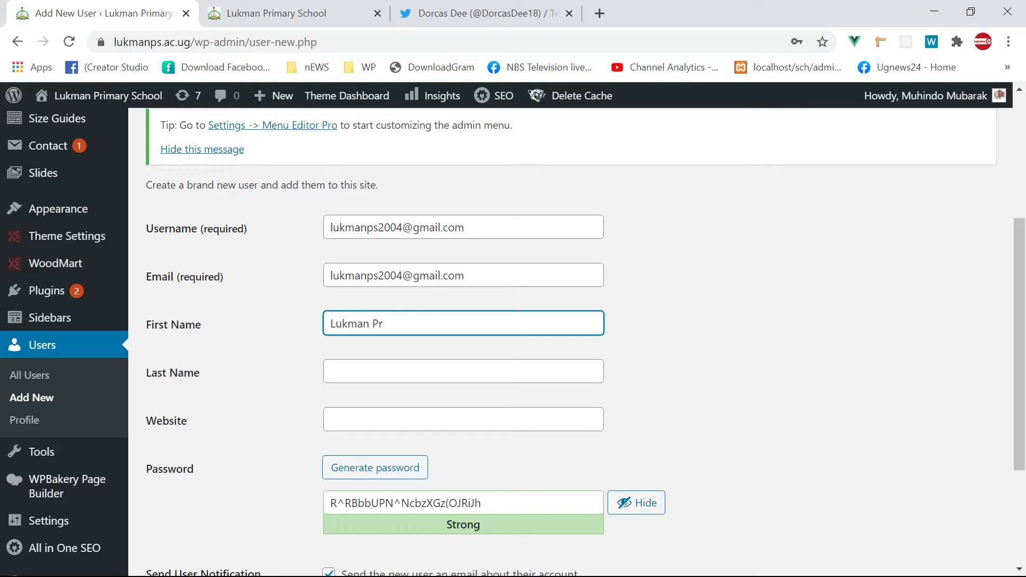
{"action": "key", "text": "ctrl+a"}
{"action": "type", "text": "A"}
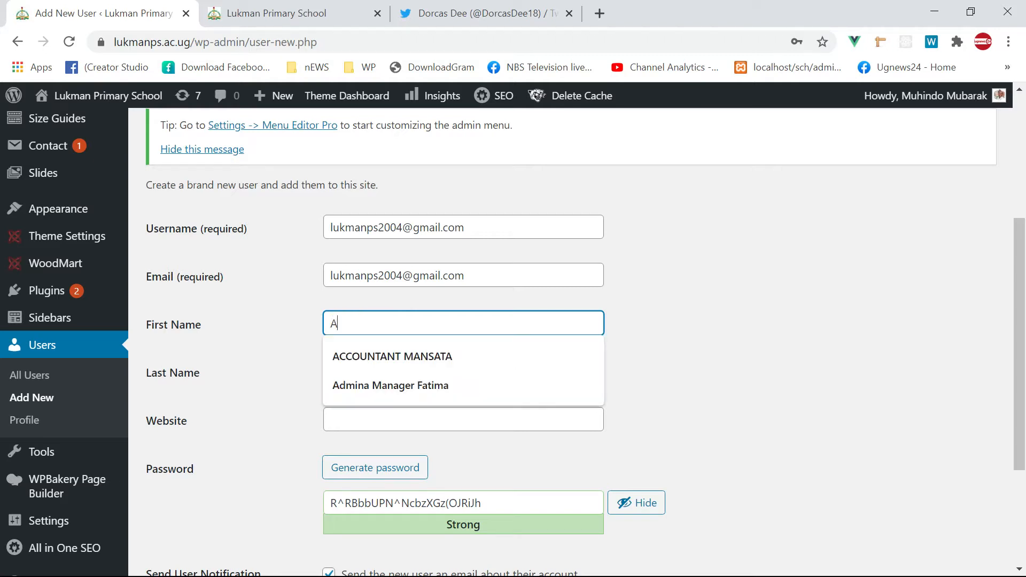
{"action": "type", "text": "dmin"}
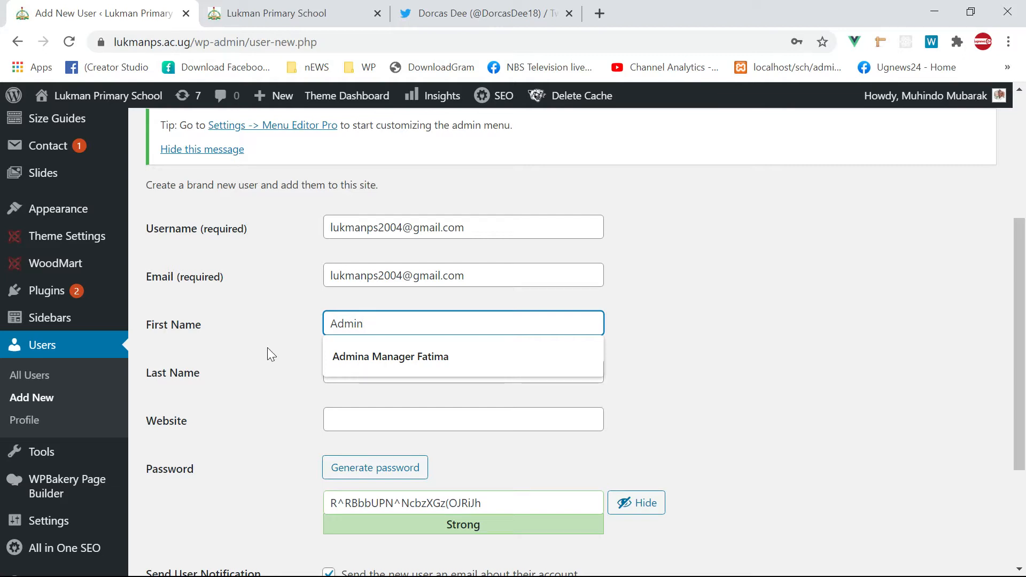
{"action": "left_click", "coordinate": [257, 360]}
{"action": "scroll", "coordinate": [307, 391], "scroll_direction": "down", "scroll_amount": 3}
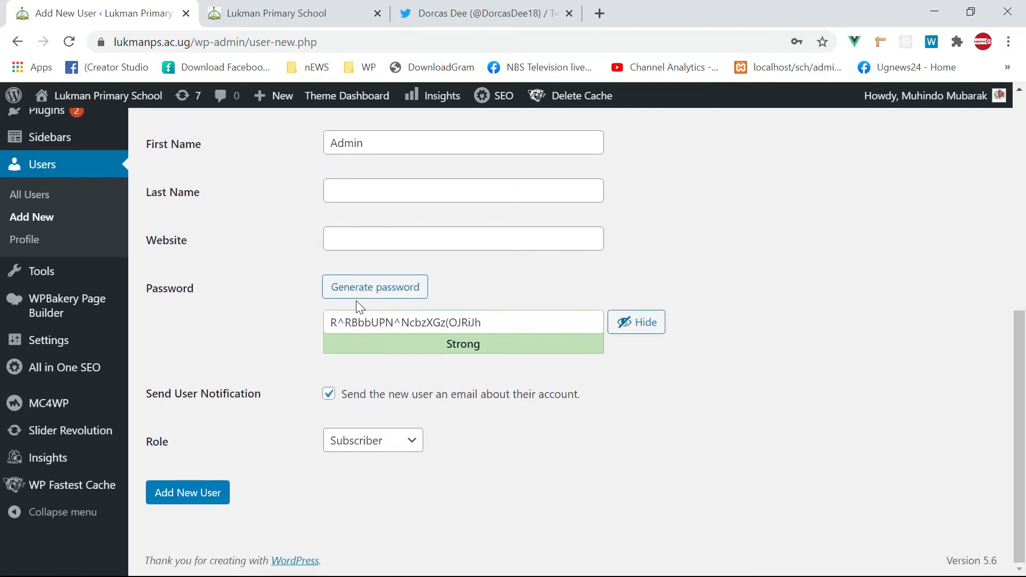
{"action": "left_click_drag", "start_coordinate": [483, 322], "coordinate": [275, 324]}
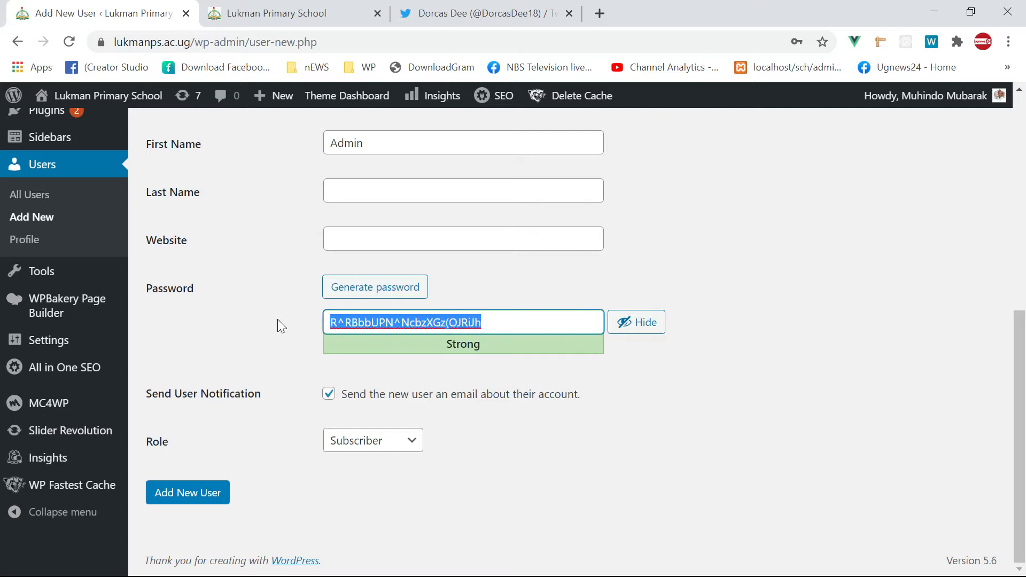
{"action": "key", "text": "BackSpace"}
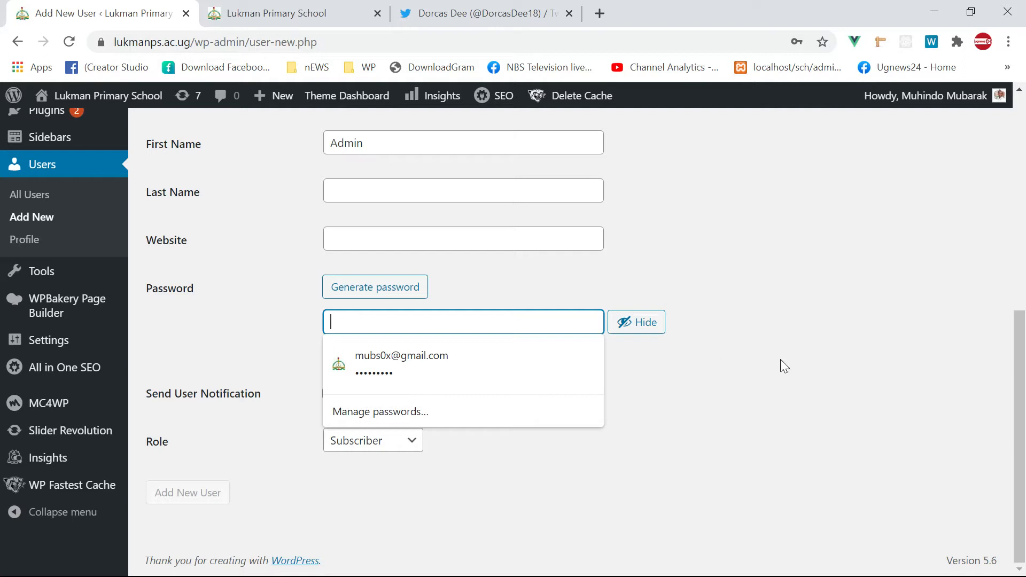
- Enter a short password for the new user and confirm use of a weak password
{"action": "left_click", "coordinate": [655, 321]}
{"action": "left_click", "coordinate": [488, 320]}
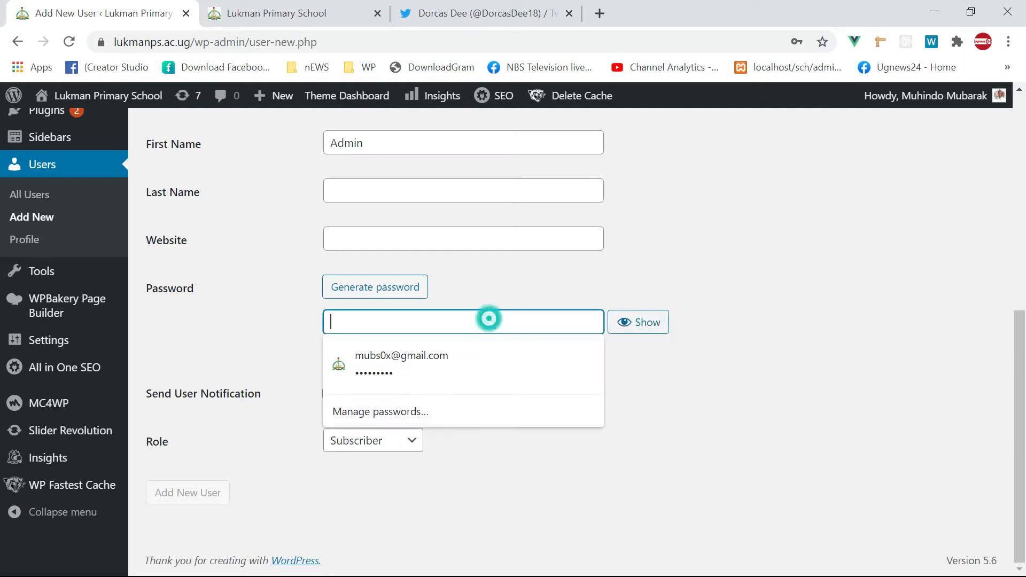
{"action": "type", "text": "a"}
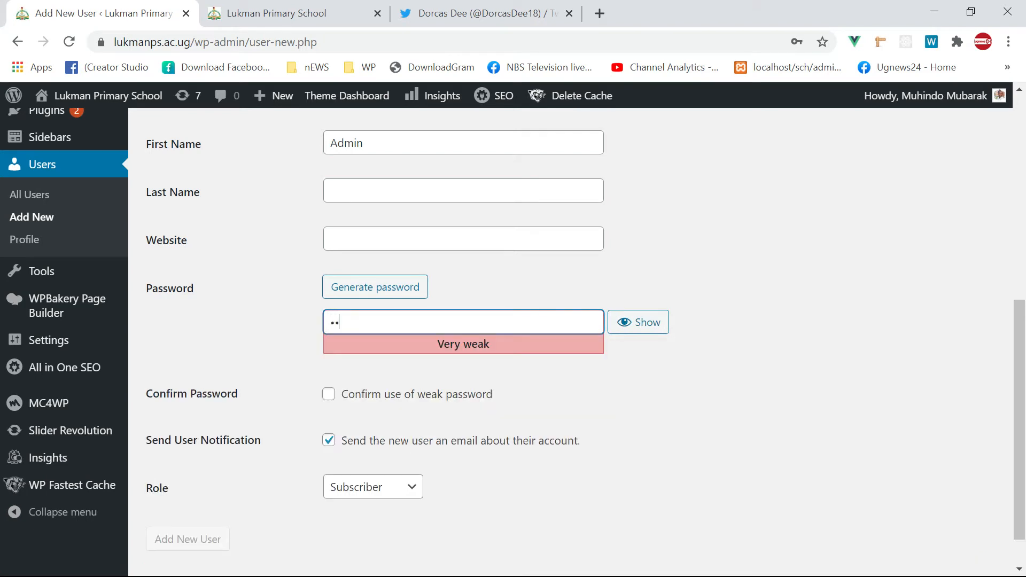
{"action": "left_click", "coordinate": [329, 394]}
- Set the new user's role to Editor and create the account
{"action": "scroll", "coordinate": [441, 463], "scroll_direction": "down", "scroll_amount": 1}
{"action": "left_click", "coordinate": [401, 440]}
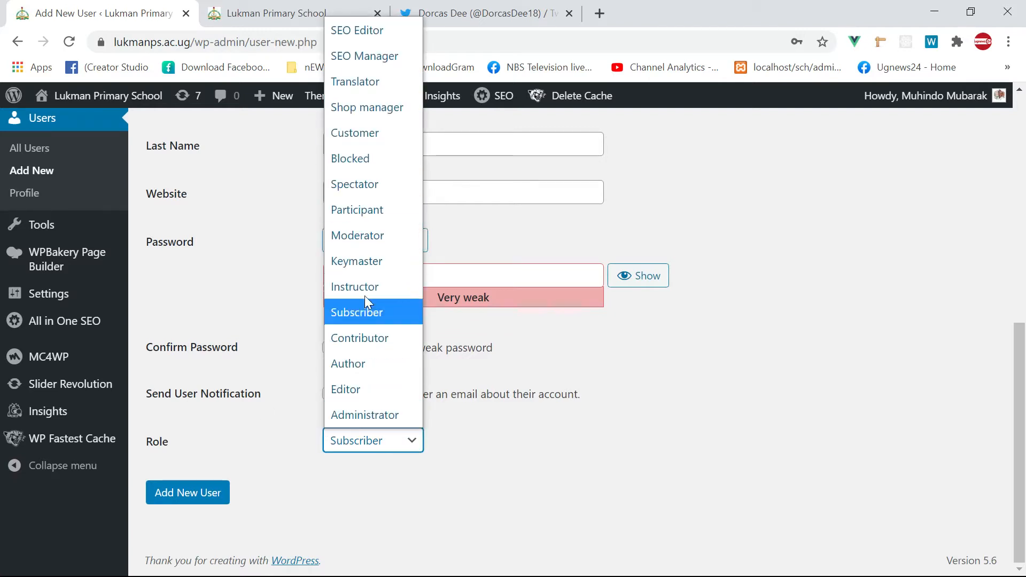
{"action": "left_click", "coordinate": [367, 391]}
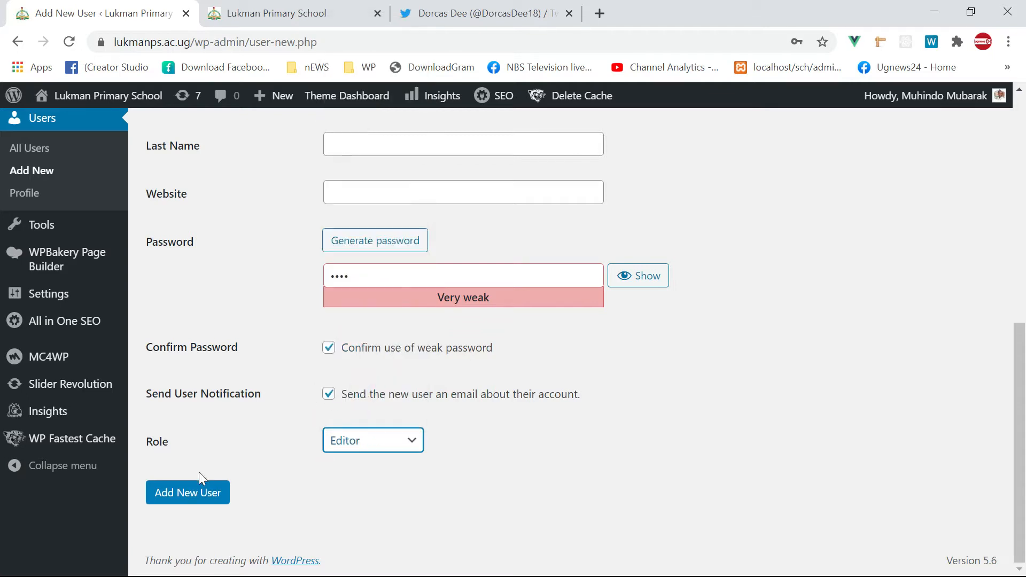
{"action": "left_click", "coordinate": [196, 500]}
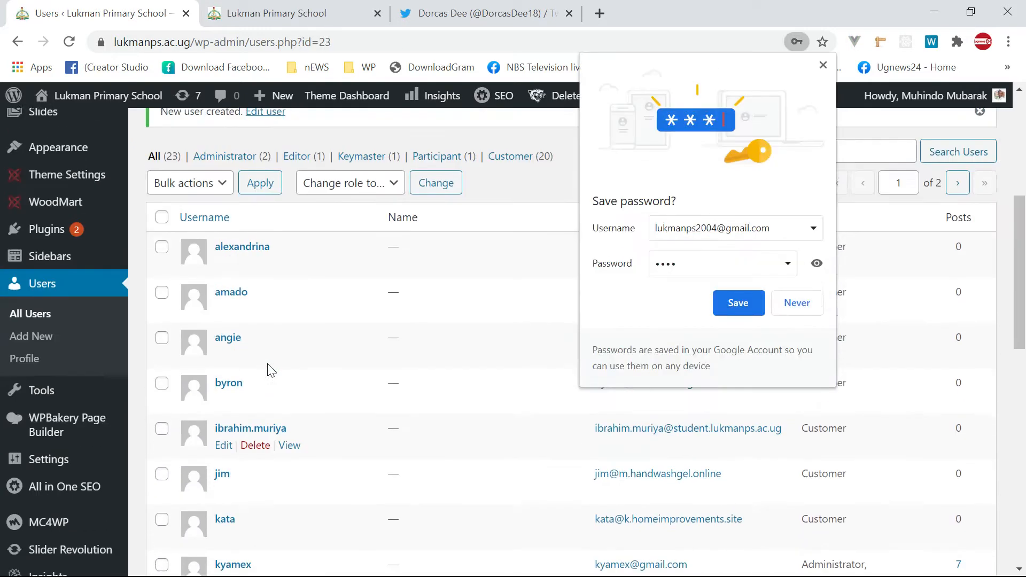
- Decline Chrome's save-password prompt and find the new Editor account 'Admin' in the Users list
{"action": "left_click", "coordinate": [797, 303]}
{"action": "scroll", "coordinate": [476, 481], "scroll_direction": "down", "scroll_amount": 12}
{"action": "scroll", "coordinate": [310, 427], "scroll_direction": "down", "scroll_amount": 6}
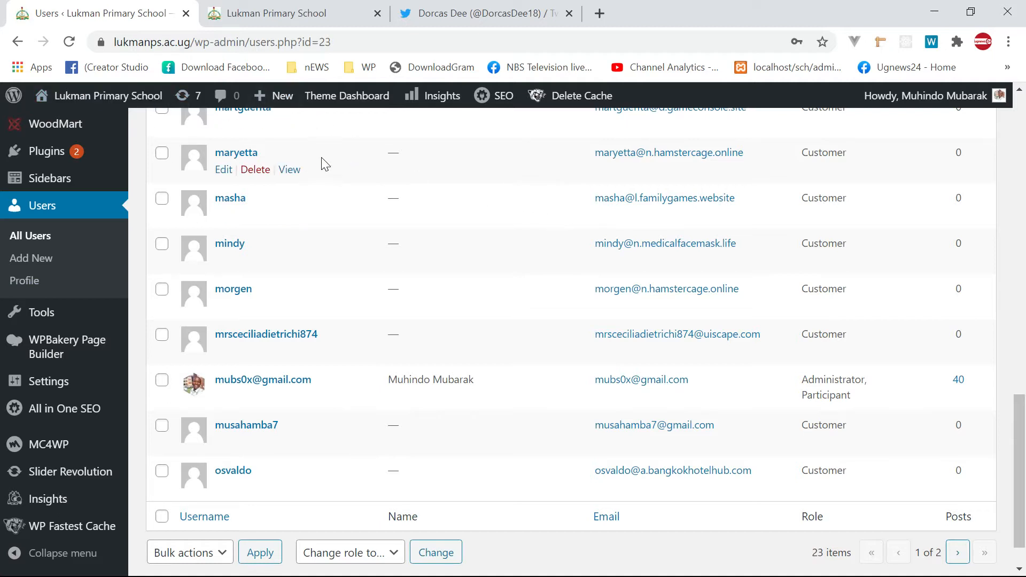
{"action": "scroll", "coordinate": [206, 204], "scroll_direction": "up", "scroll_amount": 8}
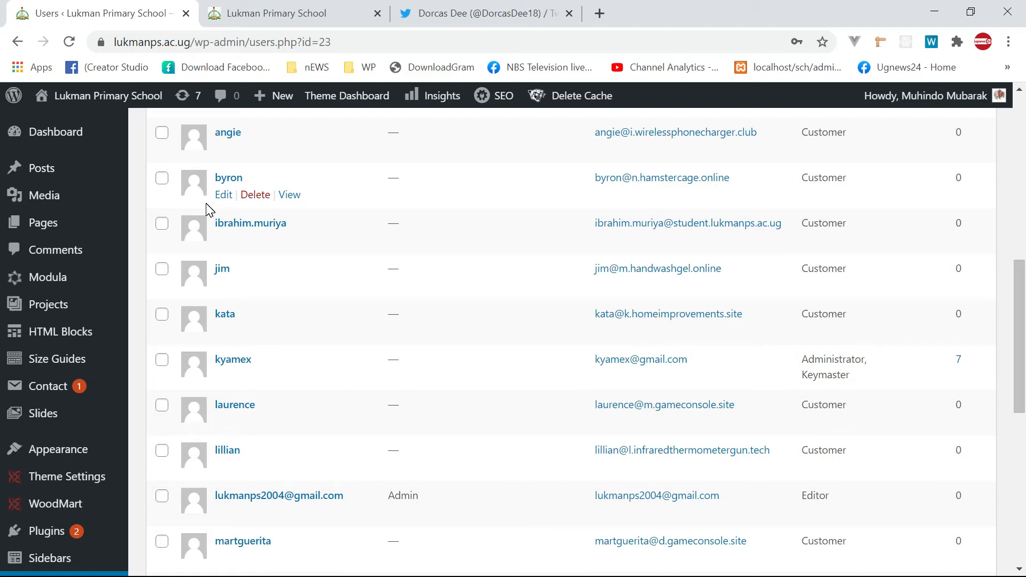
{"action": "key", "text": "super"}
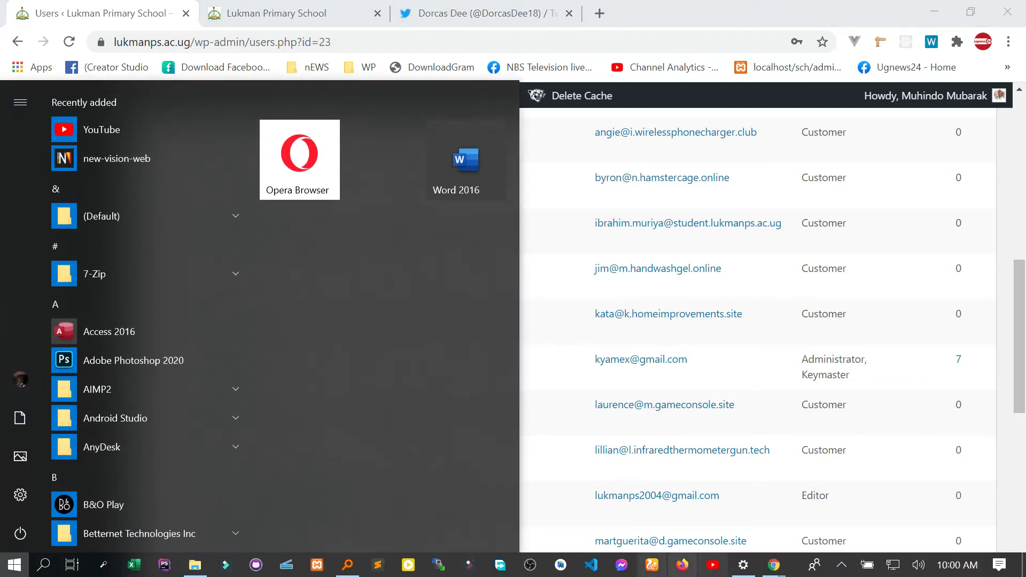
- Launch Opera, load the Lukman Primary School site and bookmark it
{"action": "type", "text": "open"}
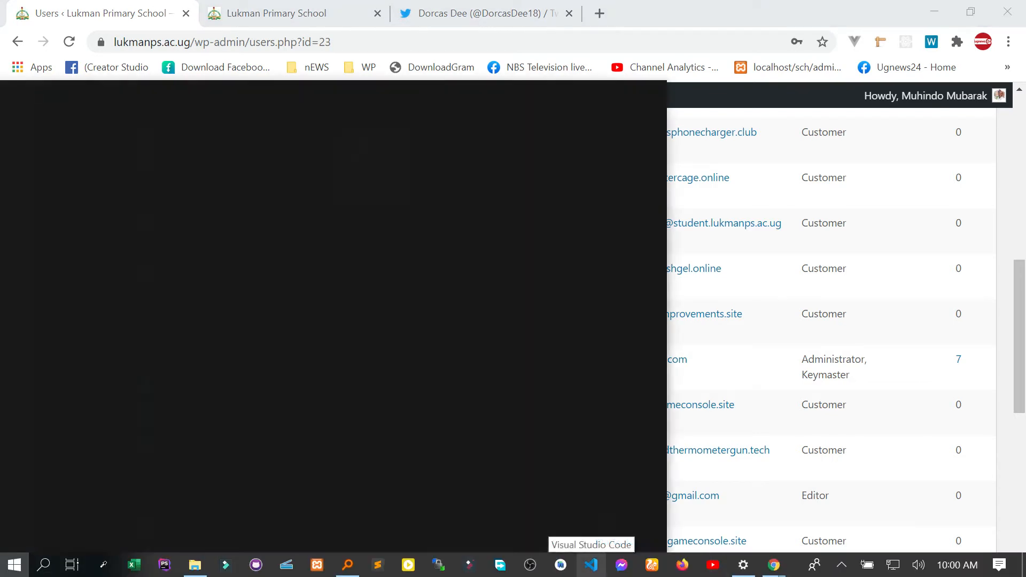
{"action": "key", "text": "BackSpace"}
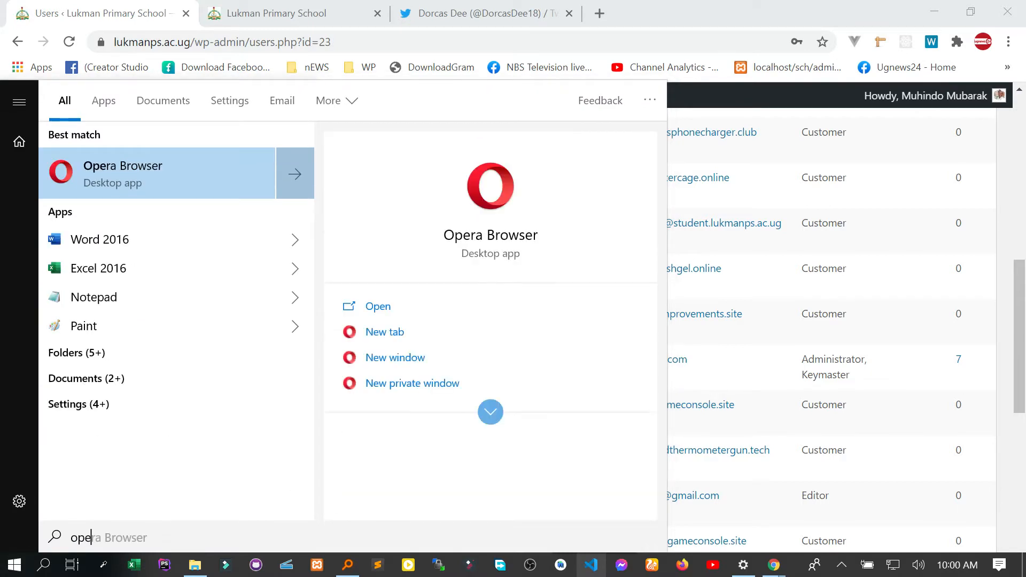
{"action": "key", "text": "Return"}
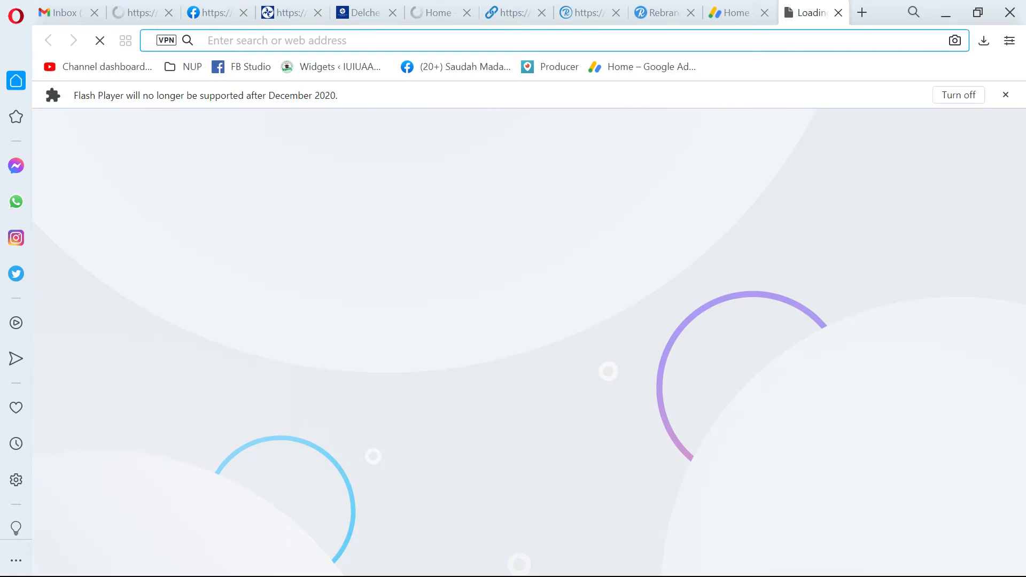
{"action": "type", "text": "luk"}
{"action": "key", "text": "Return"}
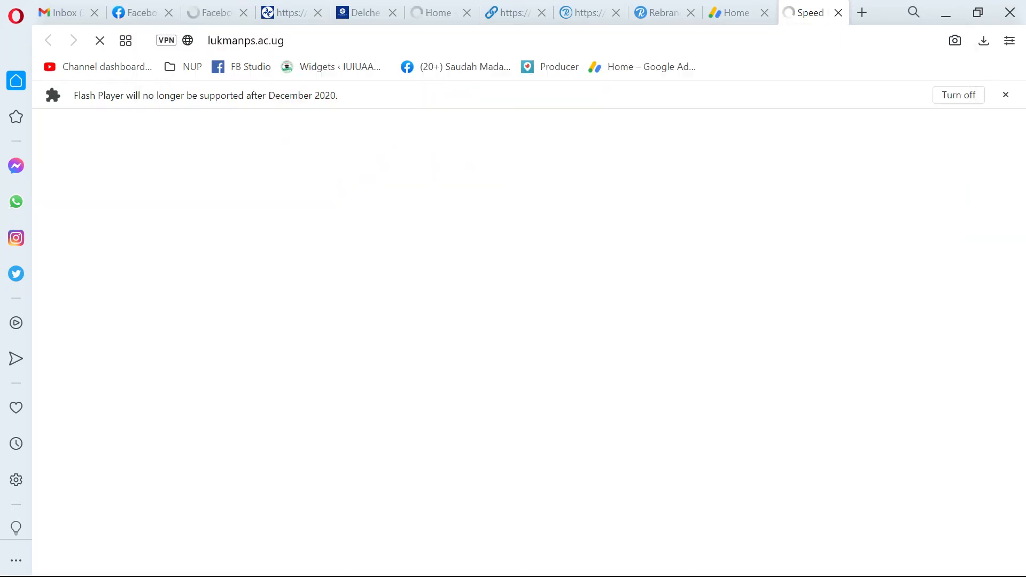
{"action": "left_click_drag", "start_coordinate": [803, 11], "coordinate": [781, 79]}
{"action": "left_click", "coordinate": [654, 172]}
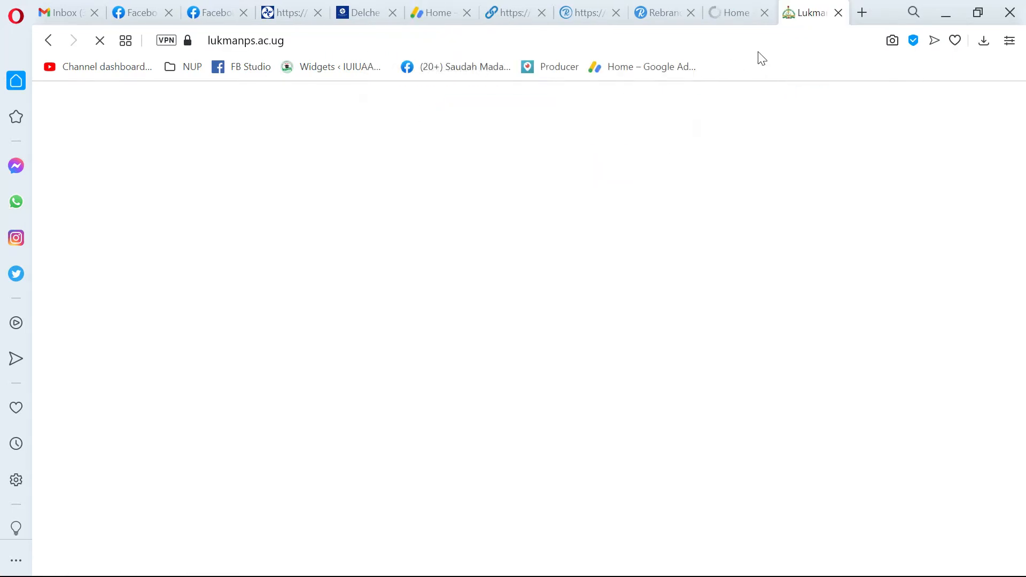
- Close every other Opera tab, leaving only the school site open
{"action": "left_click", "coordinate": [764, 13]}
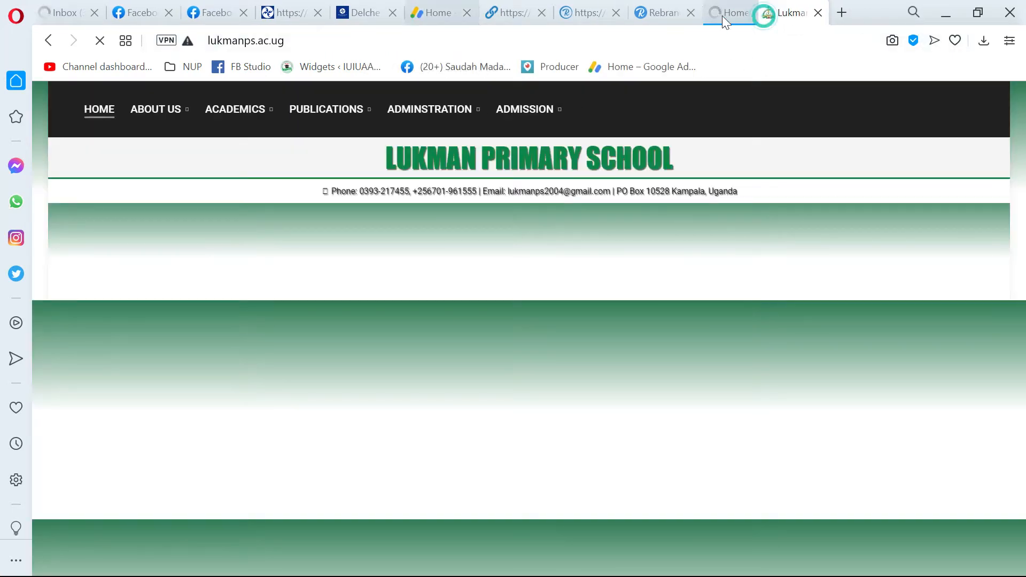
{"action": "left_click", "coordinate": [94, 13]}
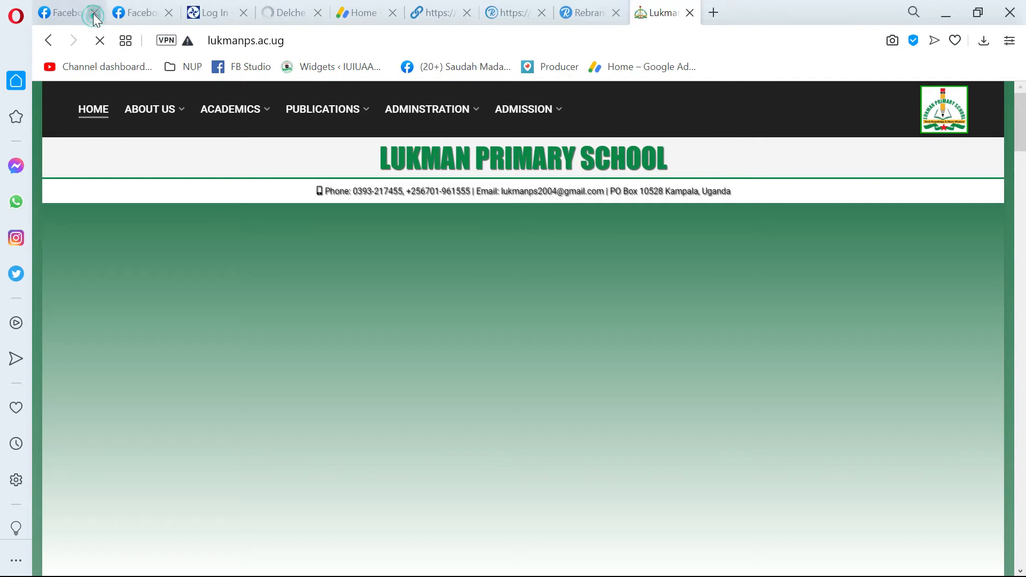
{"action": "left_click", "coordinate": [94, 13]}
{"action": "left_click", "coordinate": [94, 13]}
{"action": "left_click", "coordinate": [94, 14]}
{"action": "left_click", "coordinate": [94, 14]}
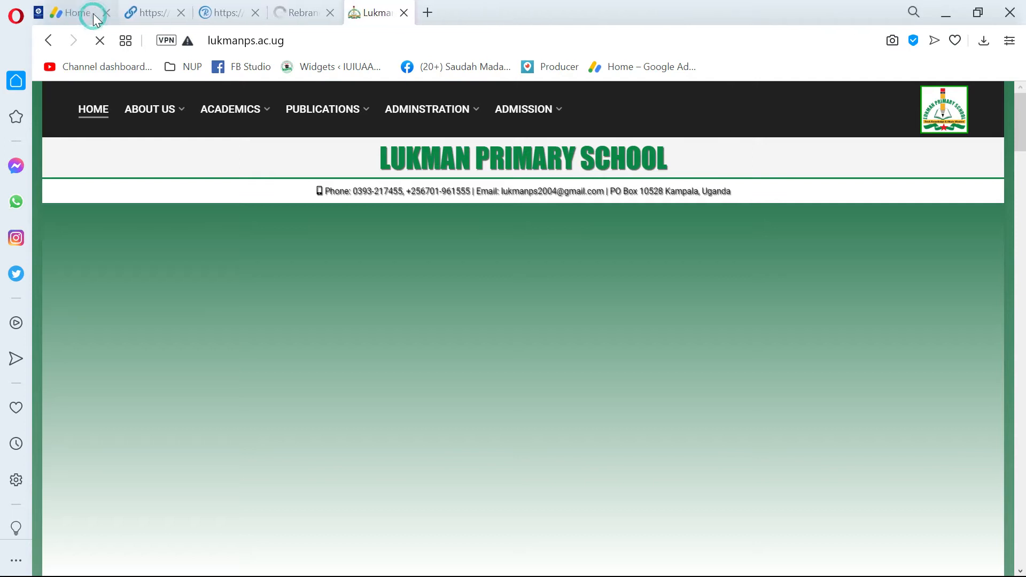
{"action": "left_click", "coordinate": [95, 13]}
{"action": "left_click", "coordinate": [94, 13]}
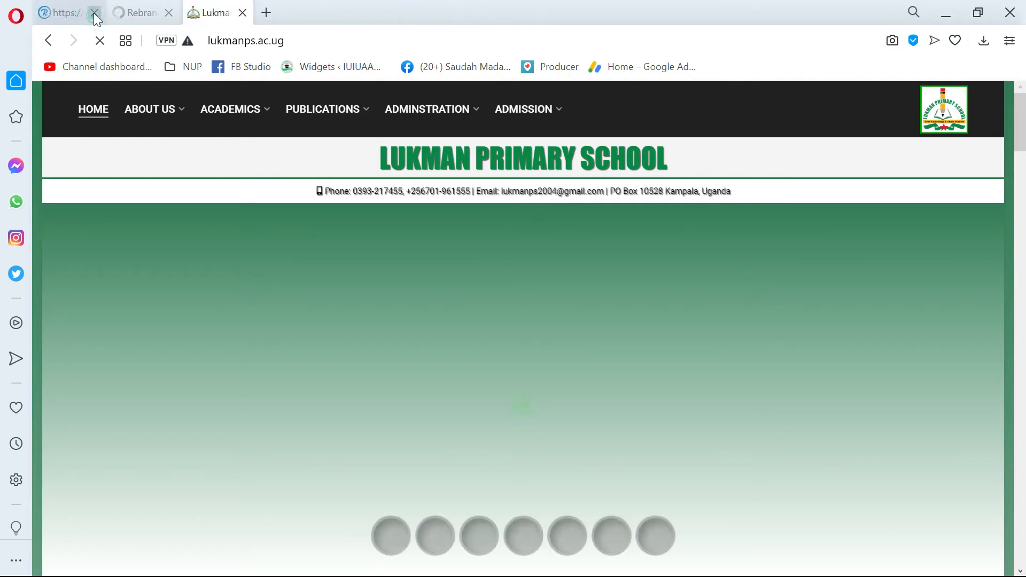
{"action": "left_click", "coordinate": [94, 13]}
{"action": "left_click", "coordinate": [94, 12]}
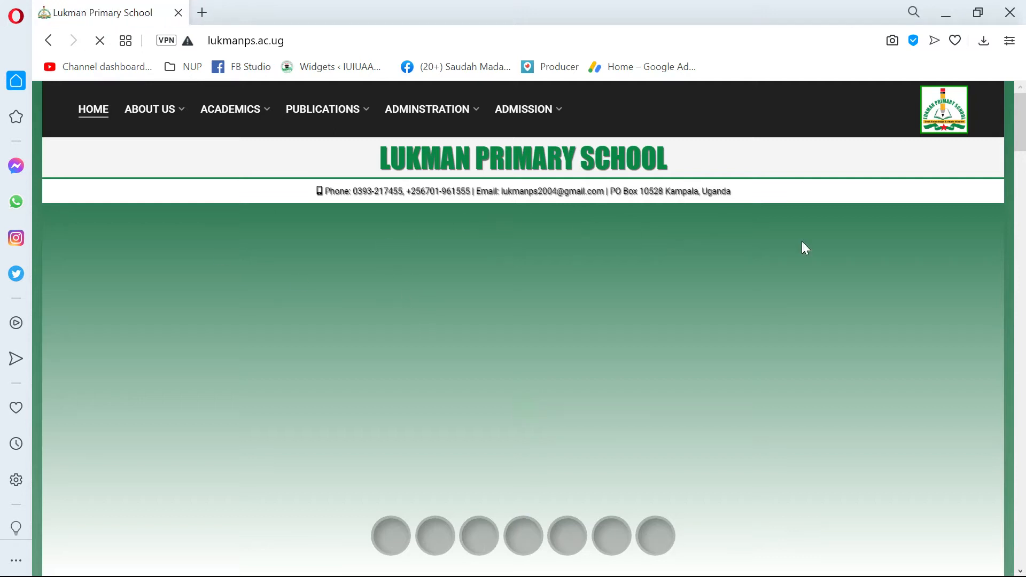
- Open the school site's Login page from the footer links
{"action": "scroll", "coordinate": [285, 280], "scroll_direction": "down", "scroll_amount": 10}
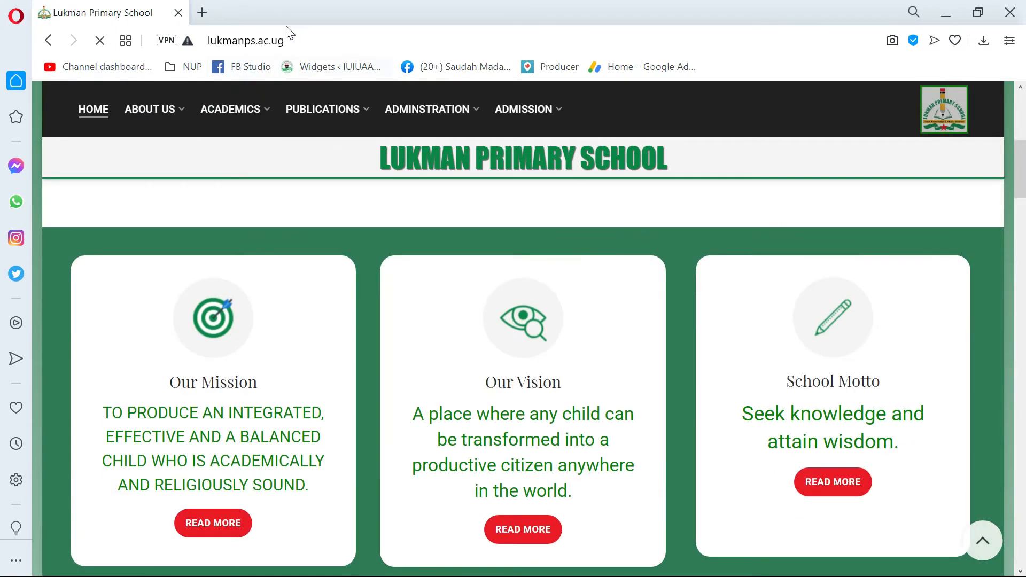
{"action": "scroll", "coordinate": [285, 280], "scroll_direction": "down", "scroll_amount": 20}
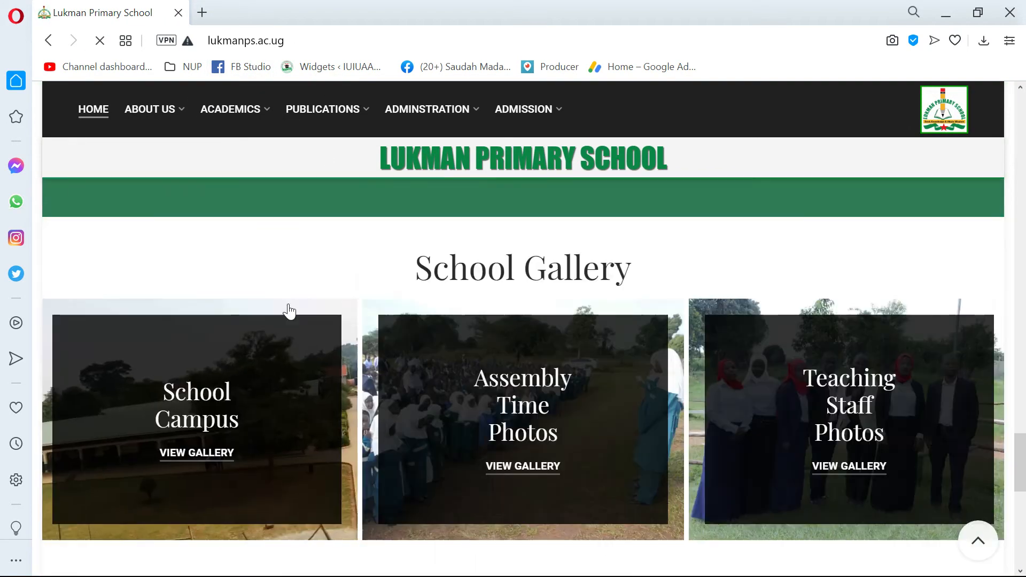
{"action": "scroll", "coordinate": [286, 309], "scroll_direction": "up", "scroll_amount": 3}
{"action": "left_click", "coordinate": [142, 402]}
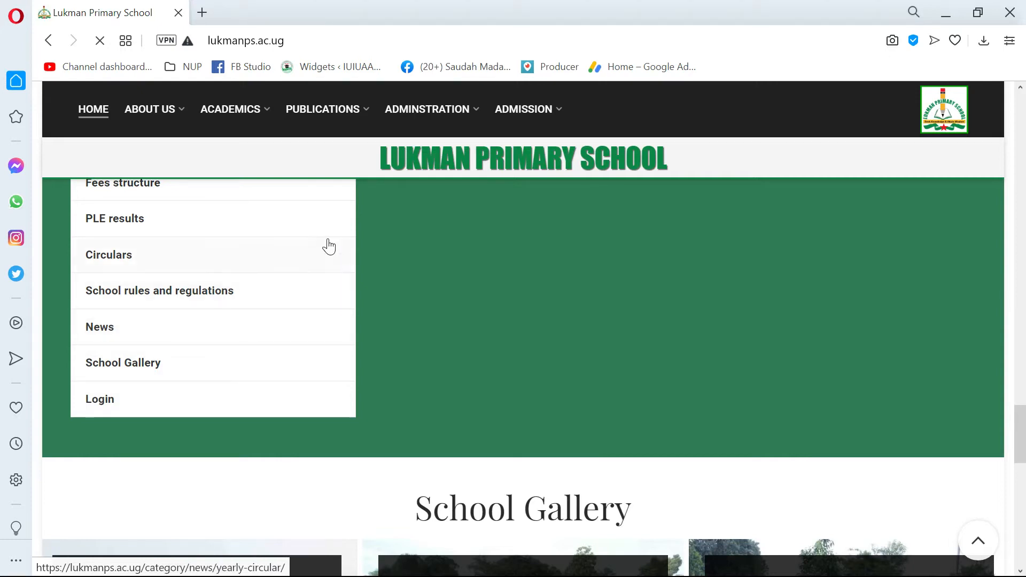
{"action": "scroll", "coordinate": [485, 358], "scroll_direction": "down", "scroll_amount": 2}
{"action": "scroll", "coordinate": [485, 359], "scroll_direction": "down", "scroll_amount": 15}
{"action": "scroll", "coordinate": [479, 350], "scroll_direction": "up", "scroll_amount": 13}
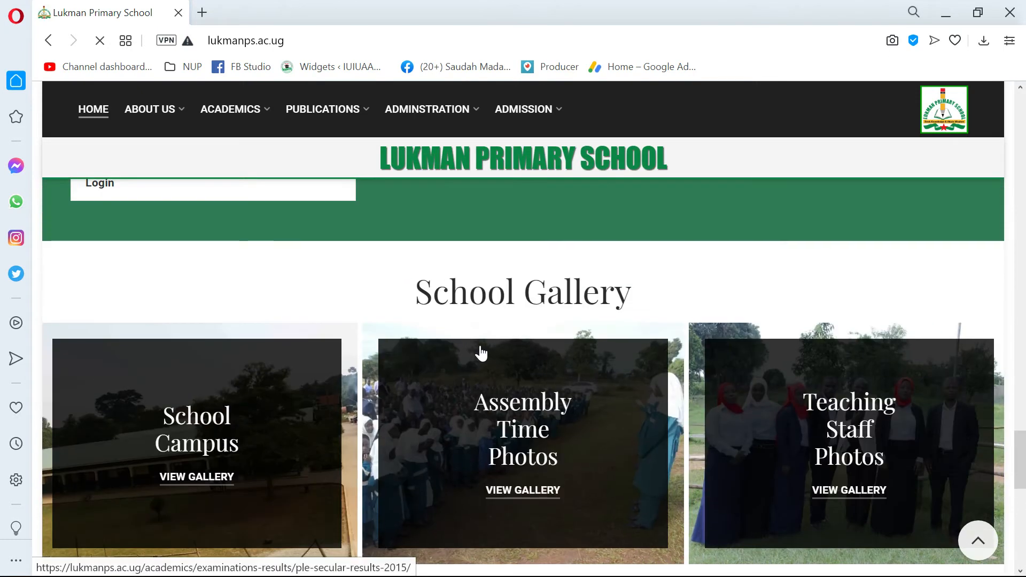
{"action": "mouse_move", "coordinate": [294, 102]}
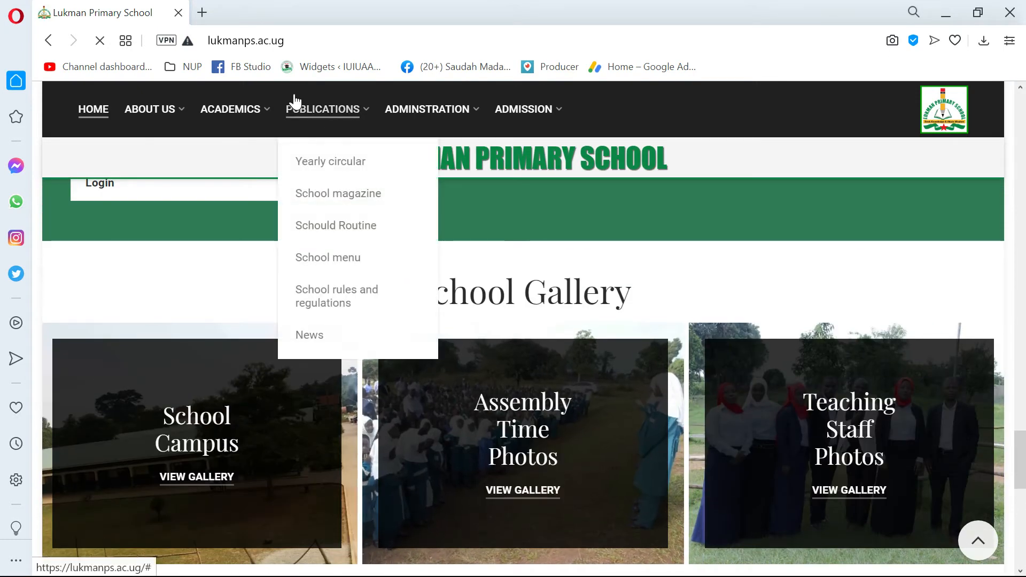
- Log in with the editor's e-mail and password, leaving 'stay signed in' unticked
{"action": "key", "text": "super"}
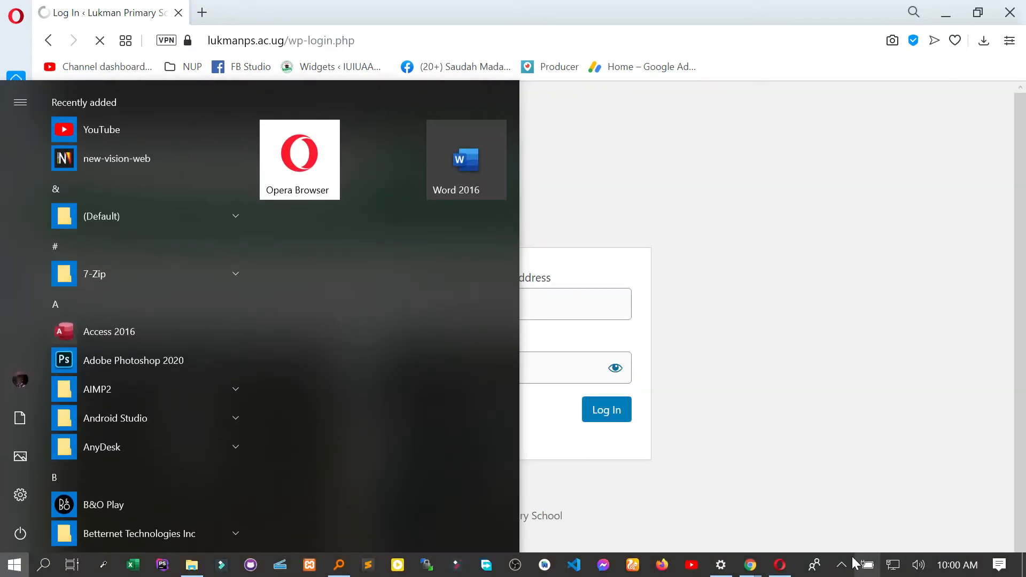
{"action": "key", "text": "super"}
{"action": "left_click_drag", "start_coordinate": [572, 306], "coordinate": [288, 311]}
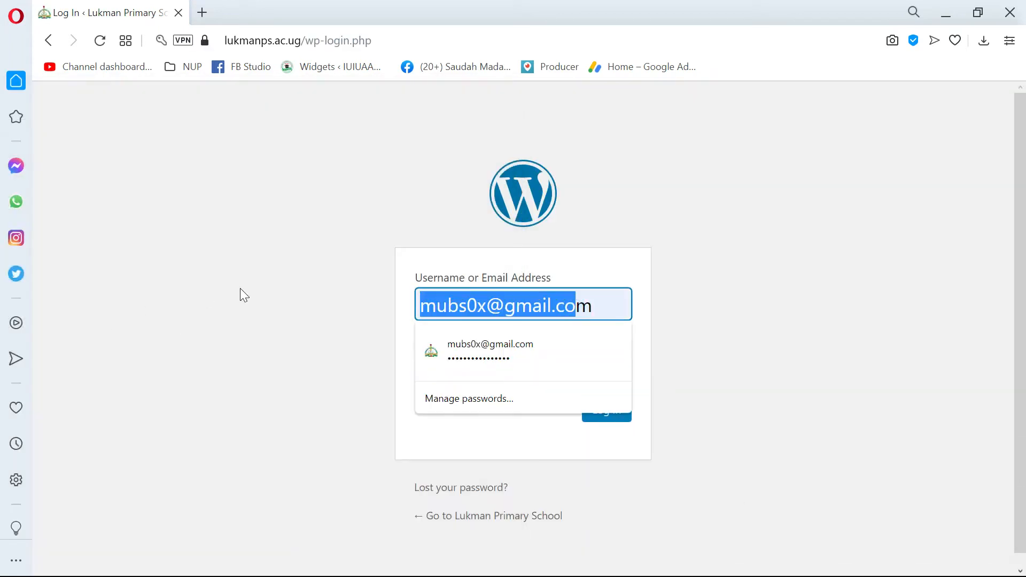
{"action": "key", "text": "ctrl+v"}
{"action": "key", "text": "Tab"}
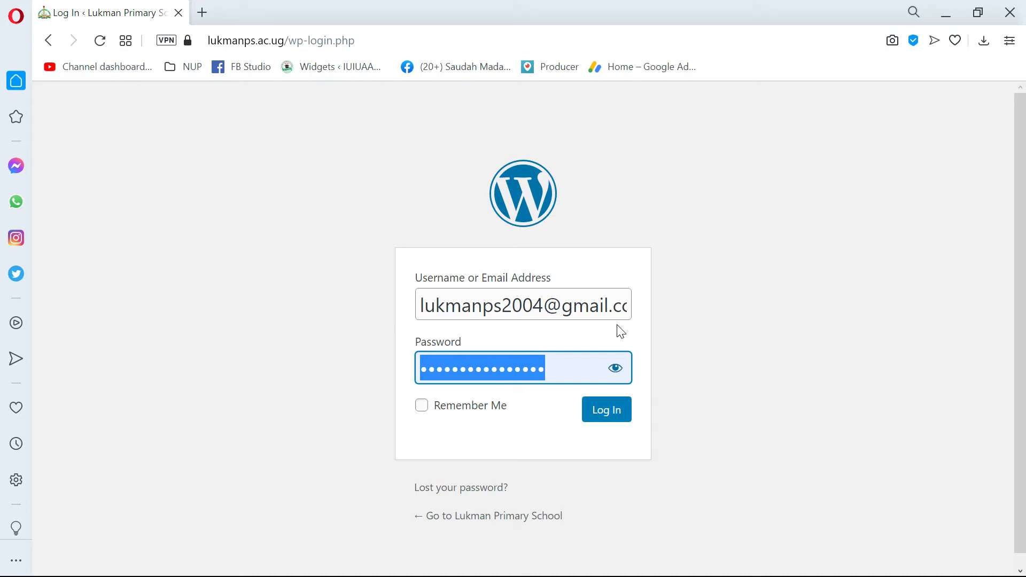
{"action": "type", "text": "••"}
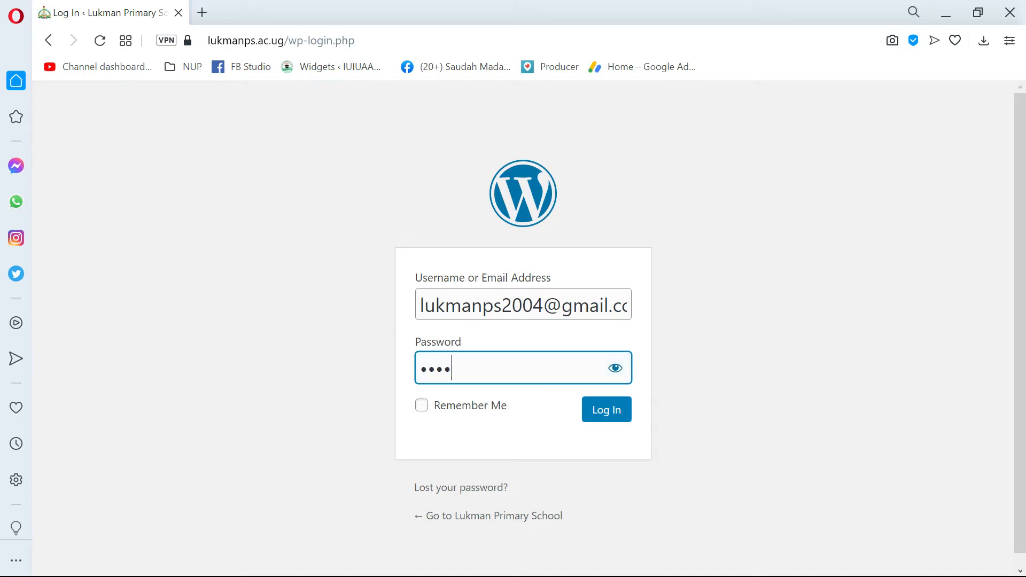
{"action": "type", "text": "••"}
{"action": "left_click", "coordinate": [484, 412]}
{"action": "left_click", "coordinate": [484, 413]}
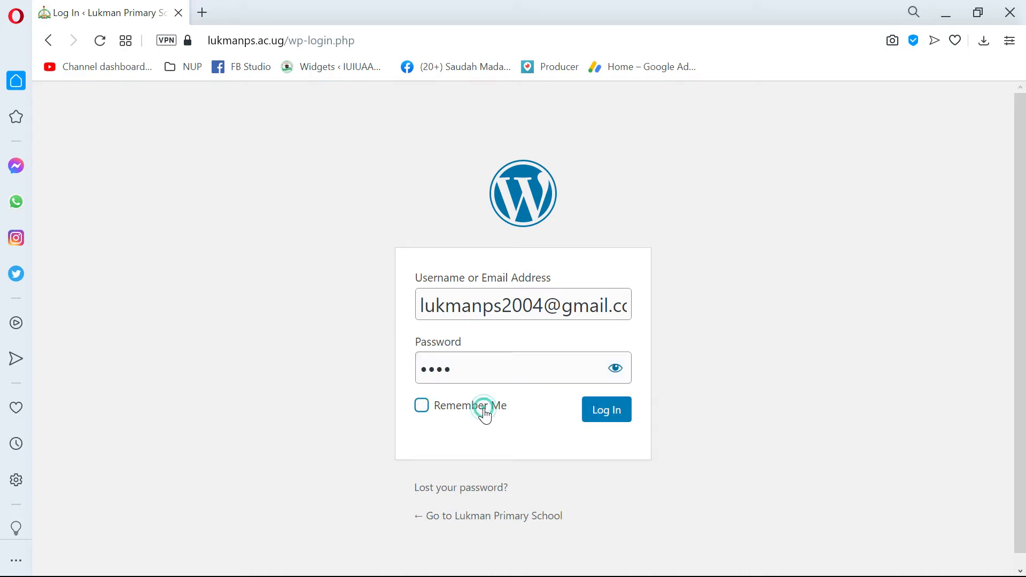
{"action": "left_click", "coordinate": [604, 413]}
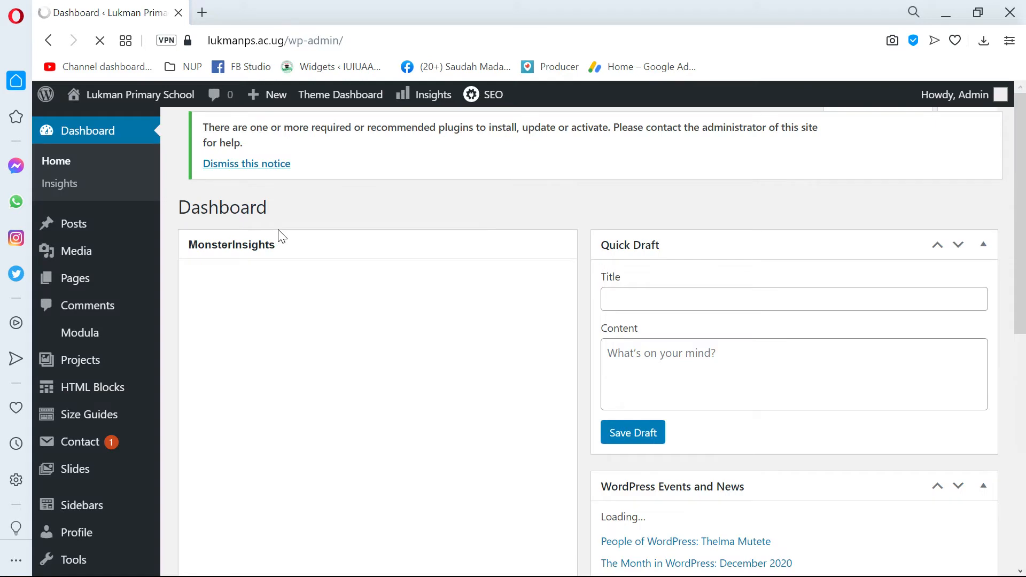
{"action": "scroll", "coordinate": [210, 247], "scroll_direction": "down", "scroll_amount": 7}
{"action": "scroll", "coordinate": [112, 264], "scroll_direction": "up", "scroll_amount": 7}
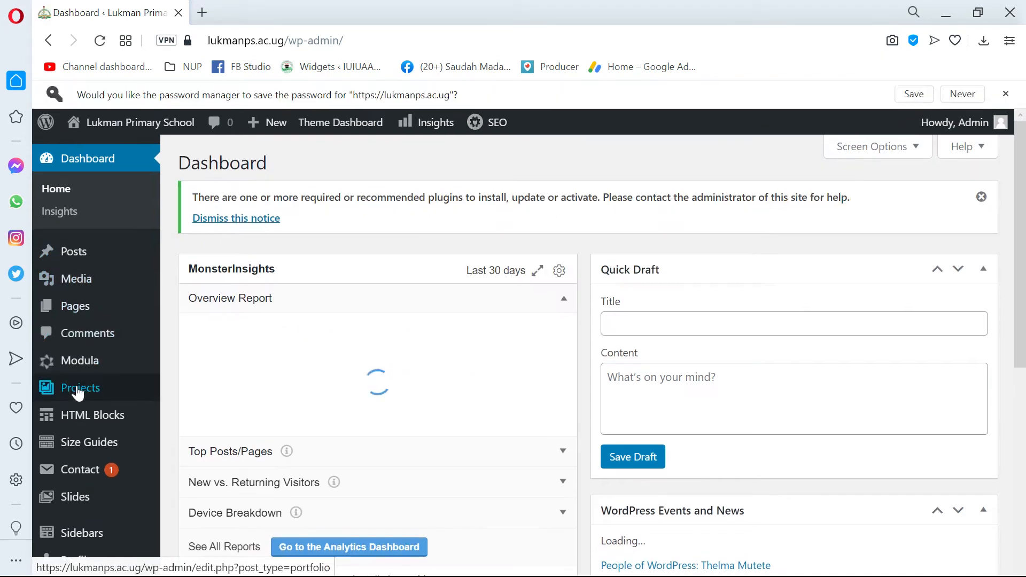
{"action": "scroll", "coordinate": [88, 321], "scroll_direction": "down", "scroll_amount": 1}
{"action": "mouse_move", "coordinate": [90, 309]}
{"action": "scroll", "coordinate": [91, 321], "scroll_direction": "down", "scroll_amount": 5}
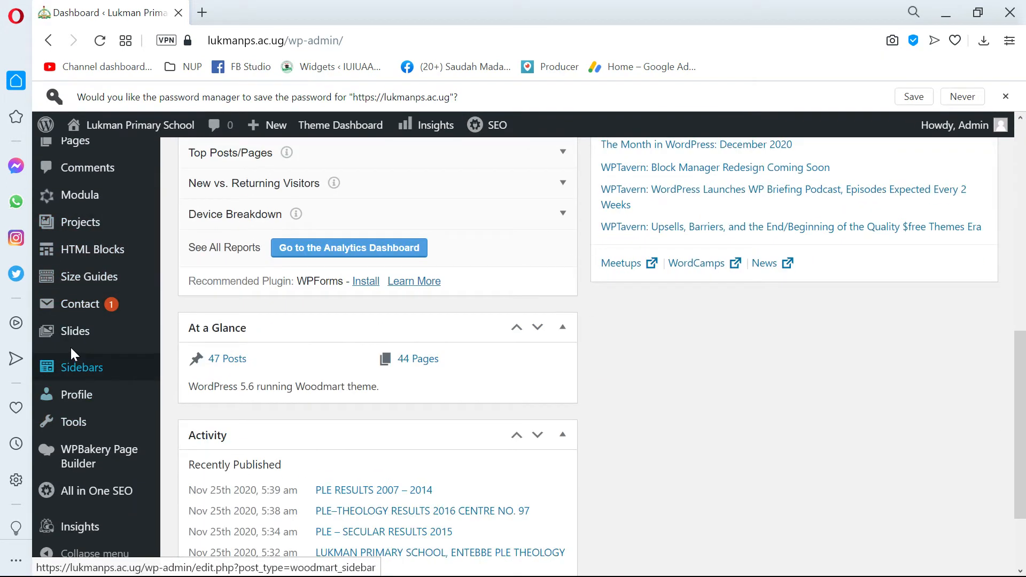
{"action": "mouse_move", "coordinate": [96, 340]}
{"action": "scroll", "coordinate": [80, 460], "scroll_direction": "up", "scroll_amount": 10}
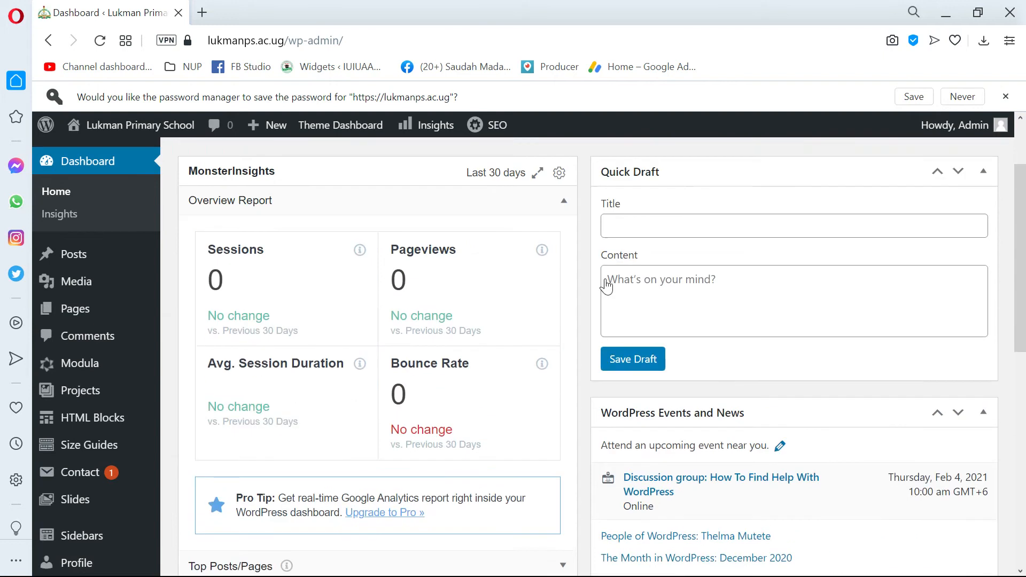
{"action": "scroll", "coordinate": [596, 270], "scroll_direction": "down", "scroll_amount": 10}
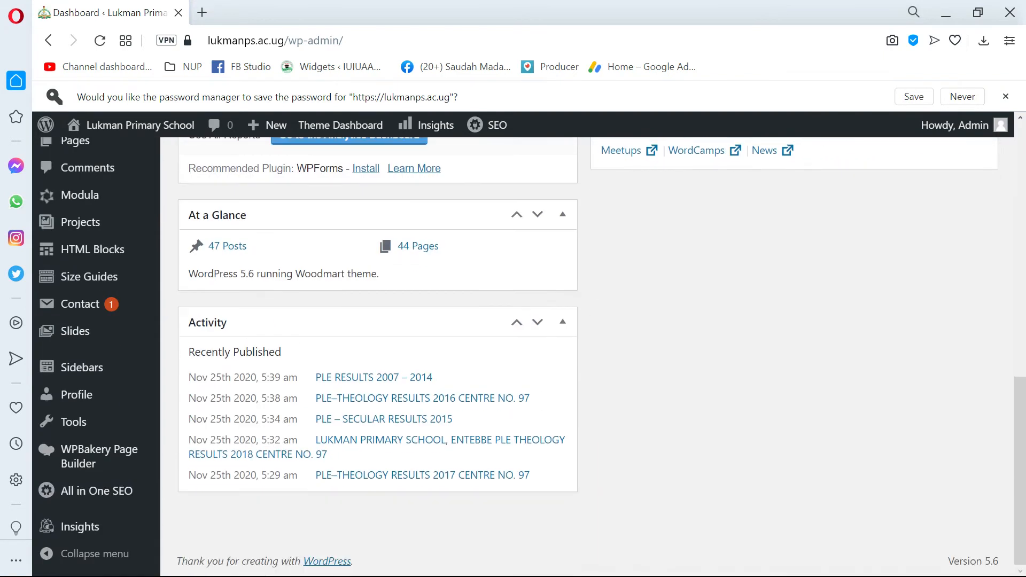
{"action": "scroll", "coordinate": [302, 326], "scroll_direction": "up", "scroll_amount": 10}
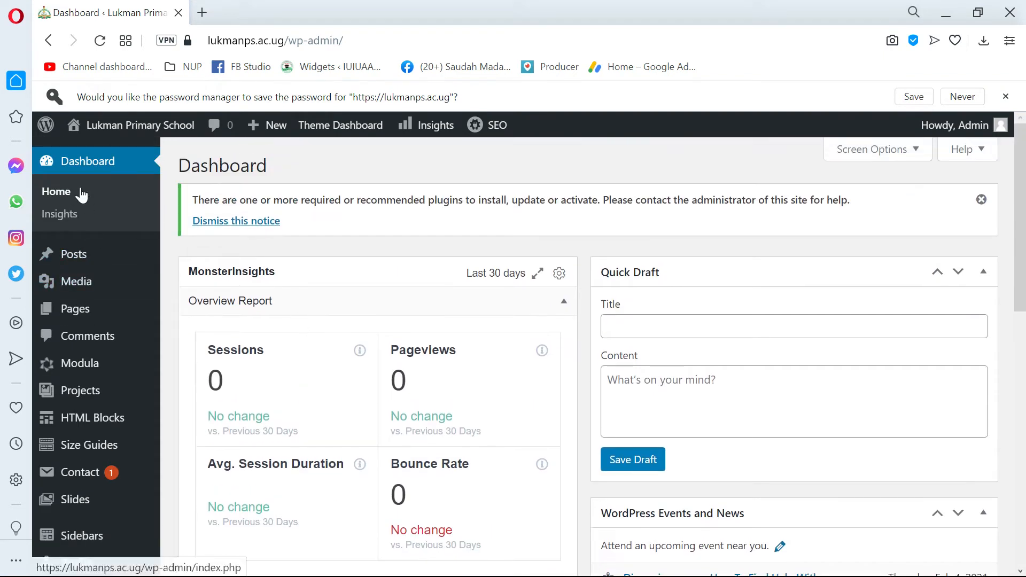
{"action": "scroll", "coordinate": [72, 261], "scroll_direction": "down", "scroll_amount": 5}
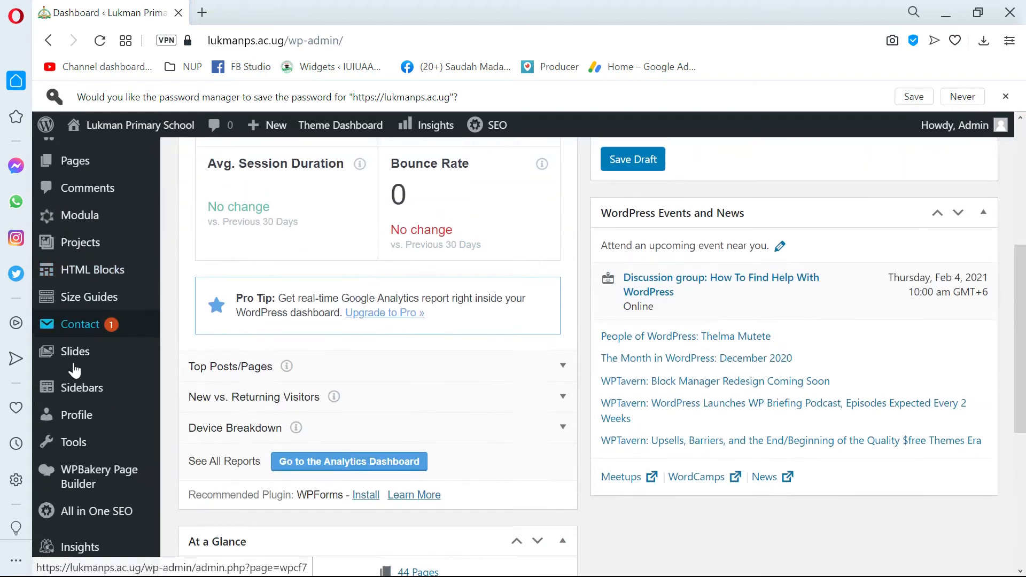
{"action": "scroll", "coordinate": [86, 320], "scroll_direction": "up", "scroll_amount": 4}
{"action": "scroll", "coordinate": [101, 240], "scroll_direction": "down", "scroll_amount": 8}
{"action": "scroll", "coordinate": [107, 278], "scroll_direction": "up", "scroll_amount": 10}
{"action": "scroll", "coordinate": [80, 348], "scroll_direction": "down", "scroll_amount": 6}
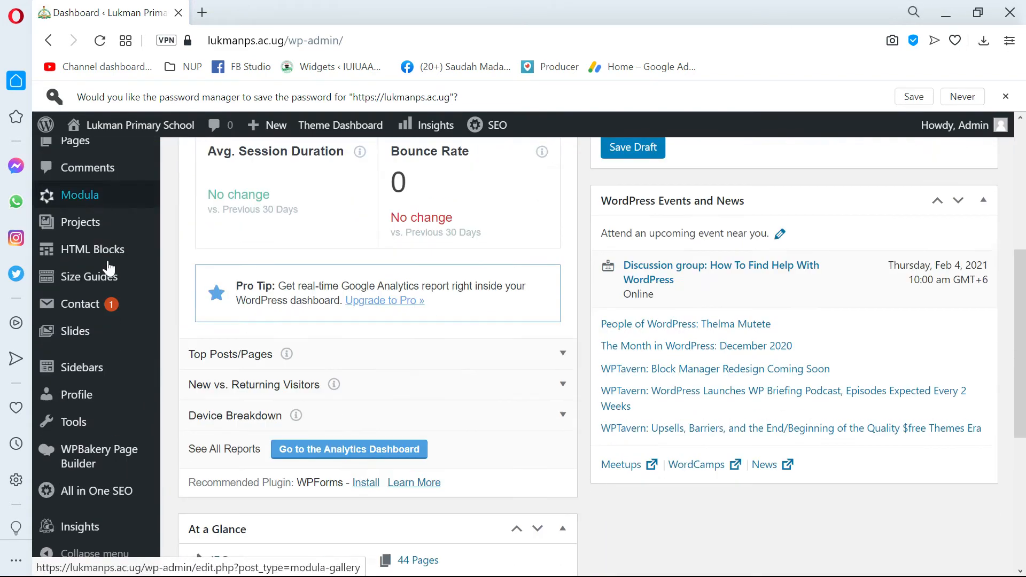
{"action": "scroll", "coordinate": [75, 374], "scroll_direction": "up", "scroll_amount": 5}
{"action": "mouse_move", "coordinate": [151, 310]}
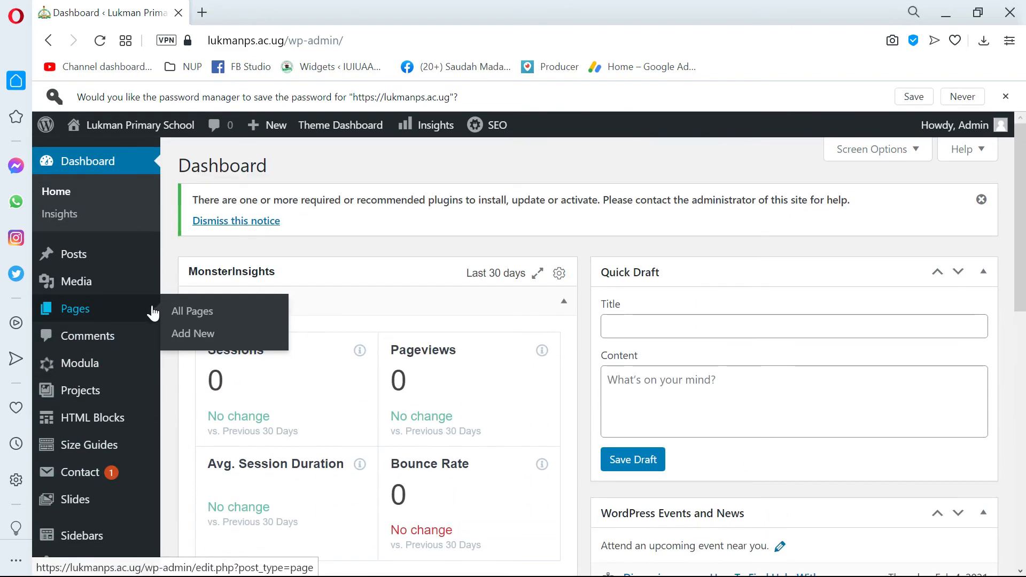
{"action": "scroll", "coordinate": [160, 318], "scroll_direction": "down", "scroll_amount": 8}
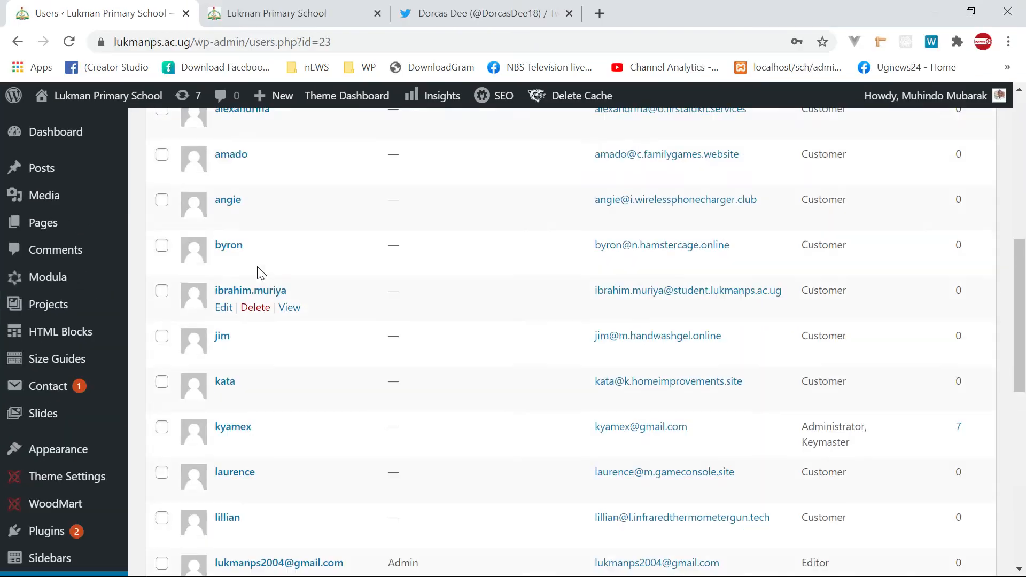
{"action": "scroll", "coordinate": [171, 288], "scroll_direction": "up", "scroll_amount": 7}
{"action": "scroll", "coordinate": [171, 287], "scroll_direction": "up", "scroll_amount": 2}
{"action": "scroll", "coordinate": [80, 275], "scroll_direction": "down", "scroll_amount": 4}
{"action": "scroll", "coordinate": [147, 292], "scroll_direction": "up", "scroll_amount": 6}
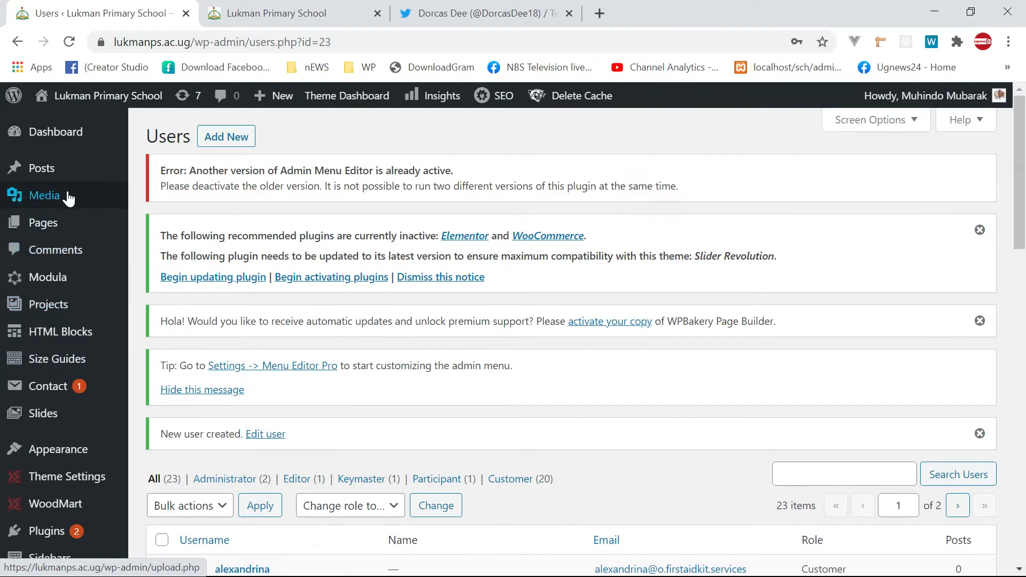
{"action": "scroll", "coordinate": [68, 197], "scroll_direction": "down", "scroll_amount": 3}
{"action": "scroll", "coordinate": [62, 206], "scroll_direction": "down", "scroll_amount": 5}
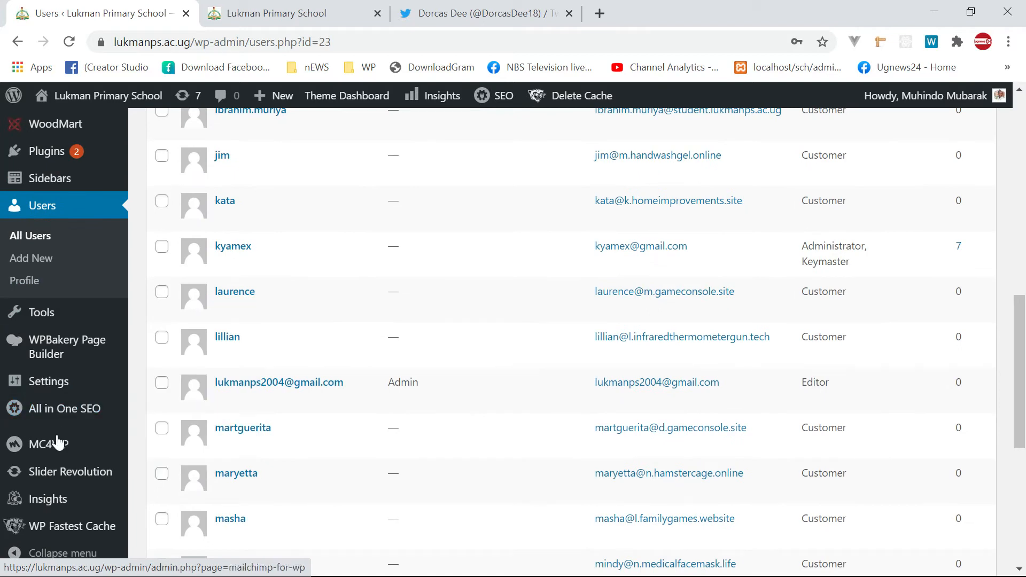
{"action": "scroll", "coordinate": [81, 396], "scroll_direction": "up", "scroll_amount": 3}
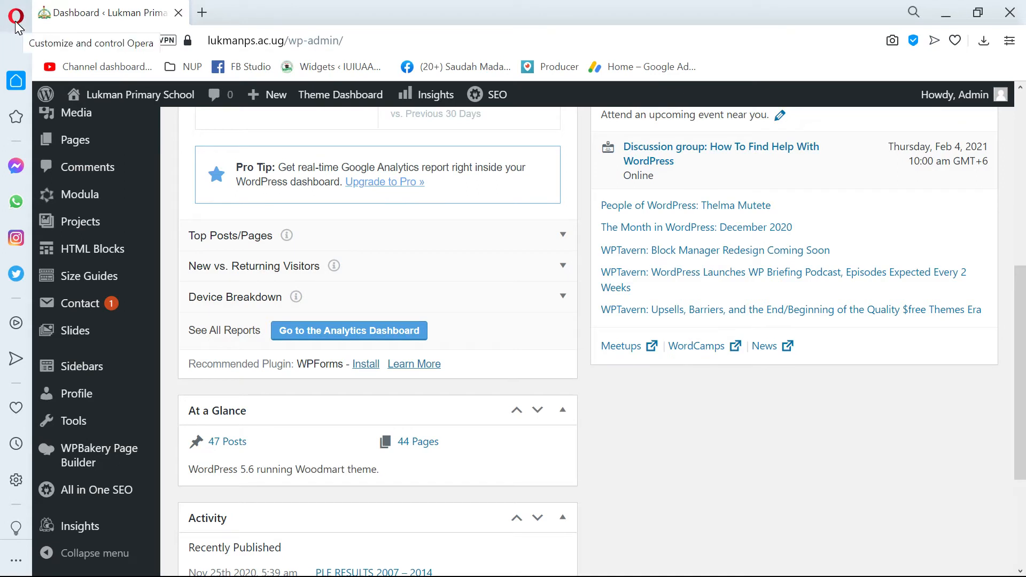
{"action": "key", "text": "alt+Tab"}
{"action": "key", "text": "alt+Tab"}
{"action": "key", "text": "alt+Tab"}
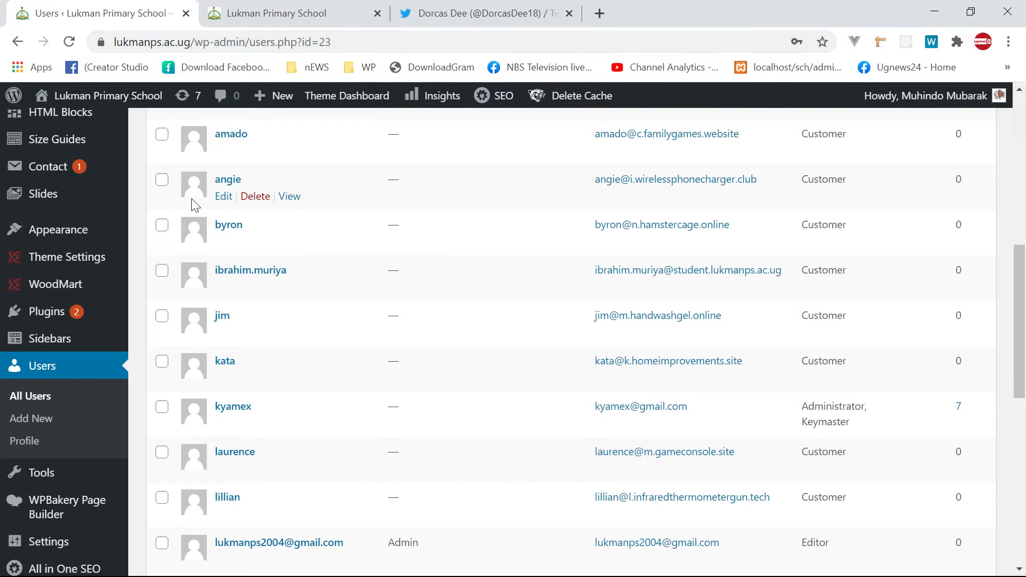
{"action": "scroll", "coordinate": [110, 222], "scroll_direction": "up", "scroll_amount": 3}
{"action": "mouse_move", "coordinate": [111, 222]}
{"action": "scroll", "coordinate": [112, 220], "scroll_direction": "up", "scroll_amount": 6}
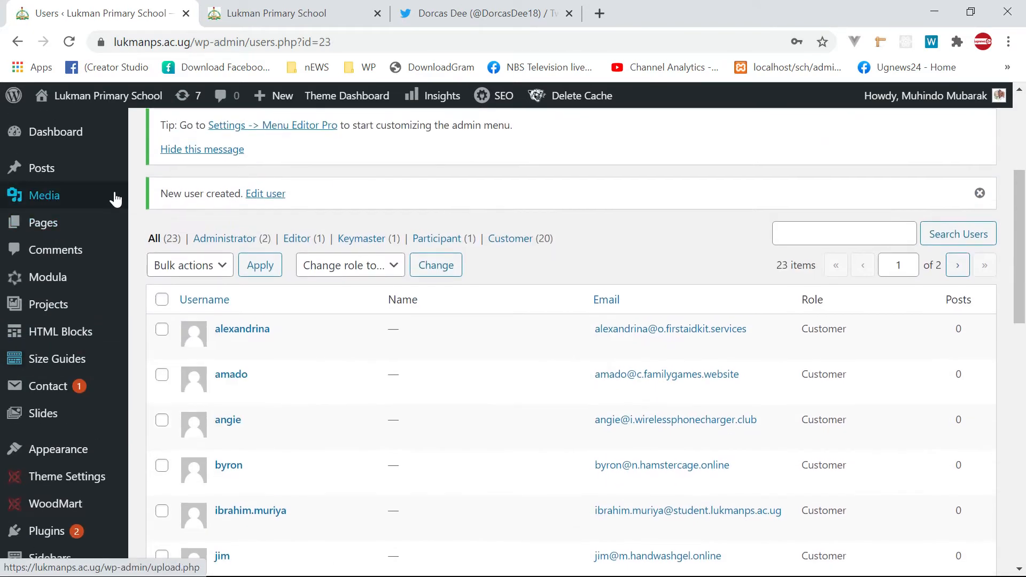
{"action": "scroll", "coordinate": [66, 207], "scroll_direction": "down", "scroll_amount": 12}
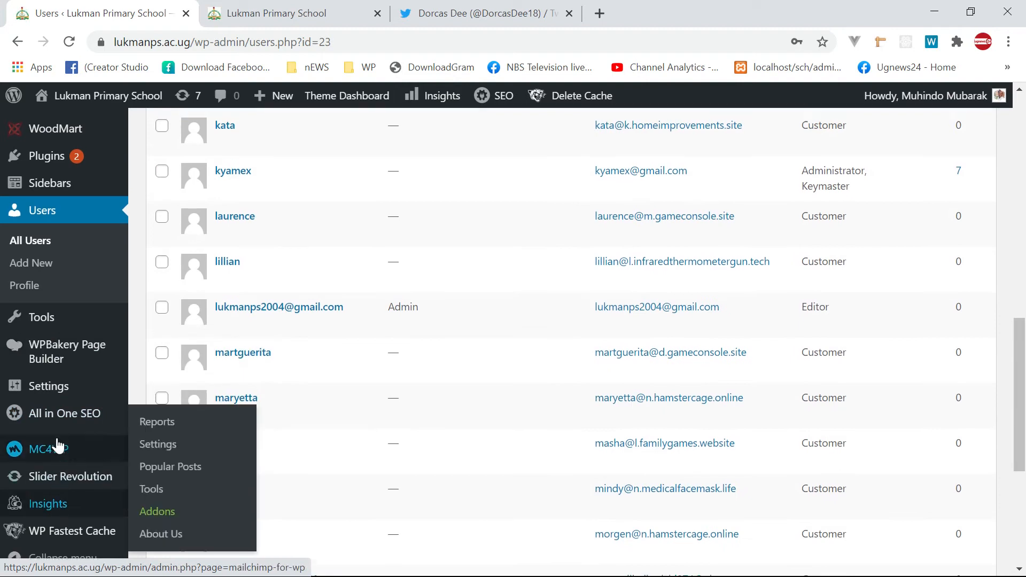
{"action": "scroll", "coordinate": [61, 443], "scroll_direction": "up", "scroll_amount": 10}
{"action": "scroll", "coordinate": [32, 347], "scroll_direction": "up", "scroll_amount": 5}
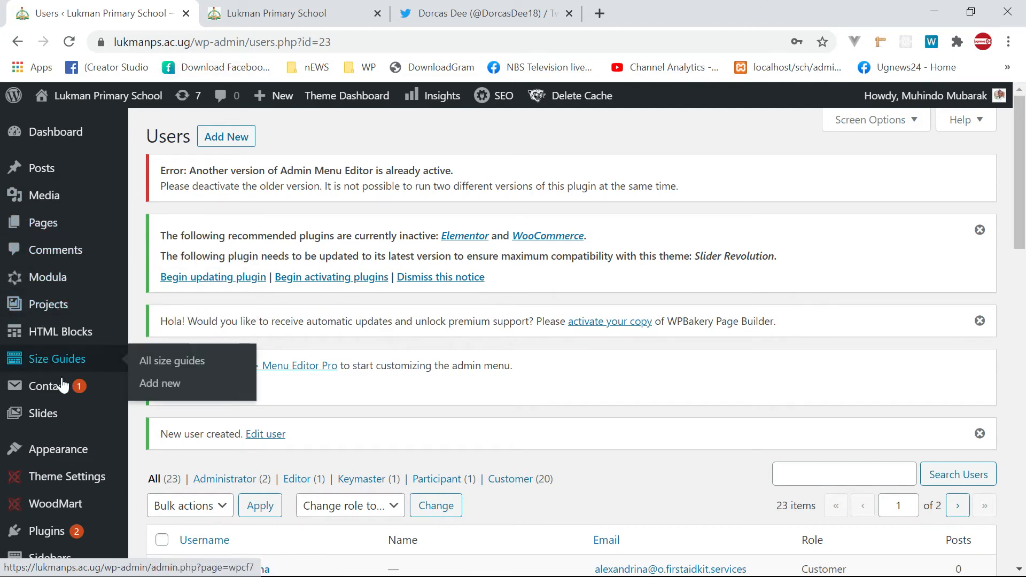
{"action": "scroll", "coordinate": [59, 374], "scroll_direction": "down", "scroll_amount": 1}
- Go to Plugins > Installed Plugins in the admin sidebar
{"action": "key", "text": "ctrl+f"}
{"action": "type", "text": "plu"}
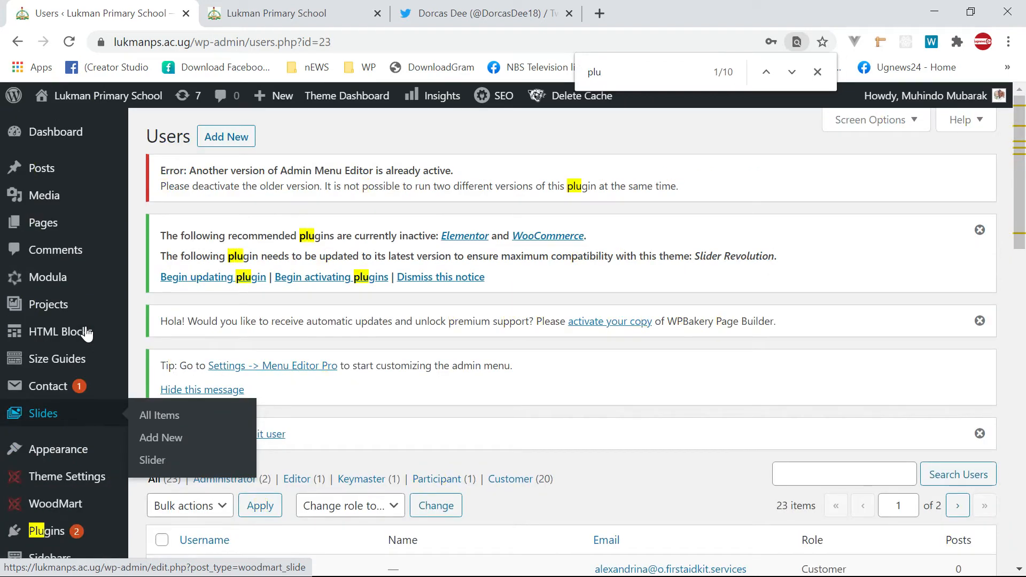
{"action": "left_click", "coordinate": [46, 532]}
{"action": "scroll", "coordinate": [46, 507], "scroll_direction": "down", "scroll_amount": 5}
{"action": "mouse_move", "coordinate": [56, 480]}
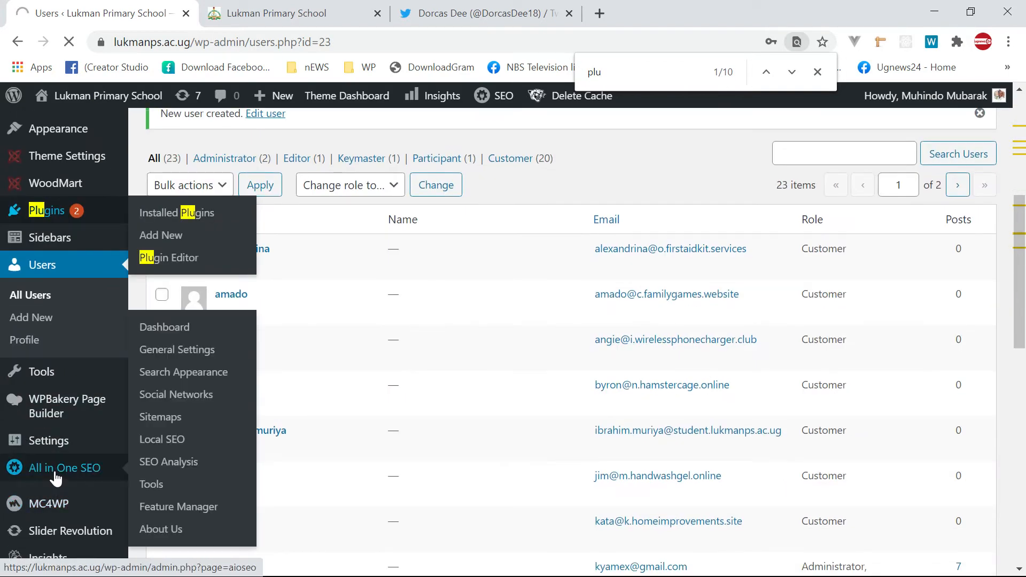
{"action": "scroll", "coordinate": [57, 465], "scroll_direction": "down", "scroll_amount": 4}
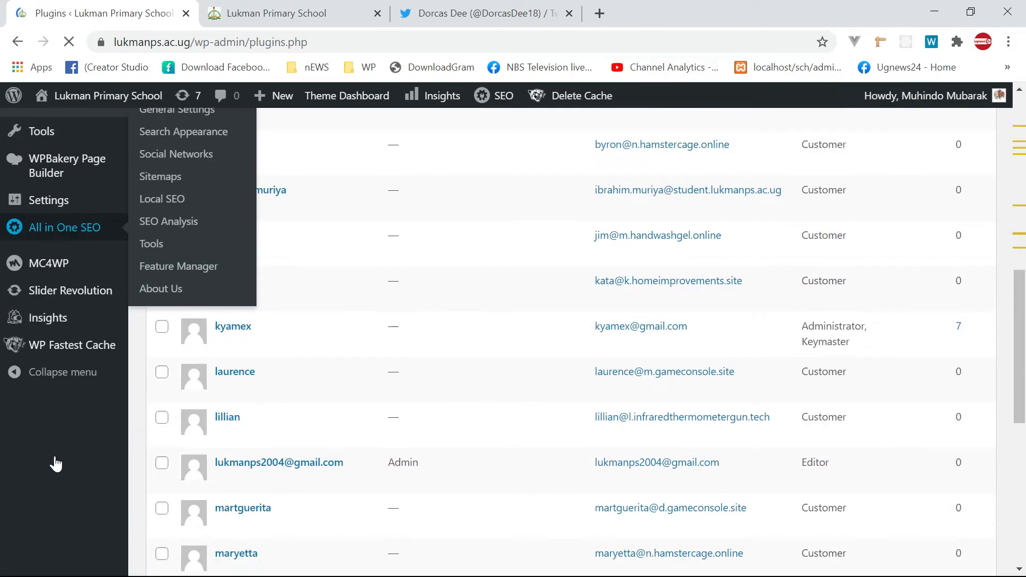
- Close the spare Lukman Primary School tab and open Admin Menu Editor Pro's settings
{"action": "left_click", "coordinate": [264, 14]}
{"action": "left_click", "coordinate": [378, 13]}
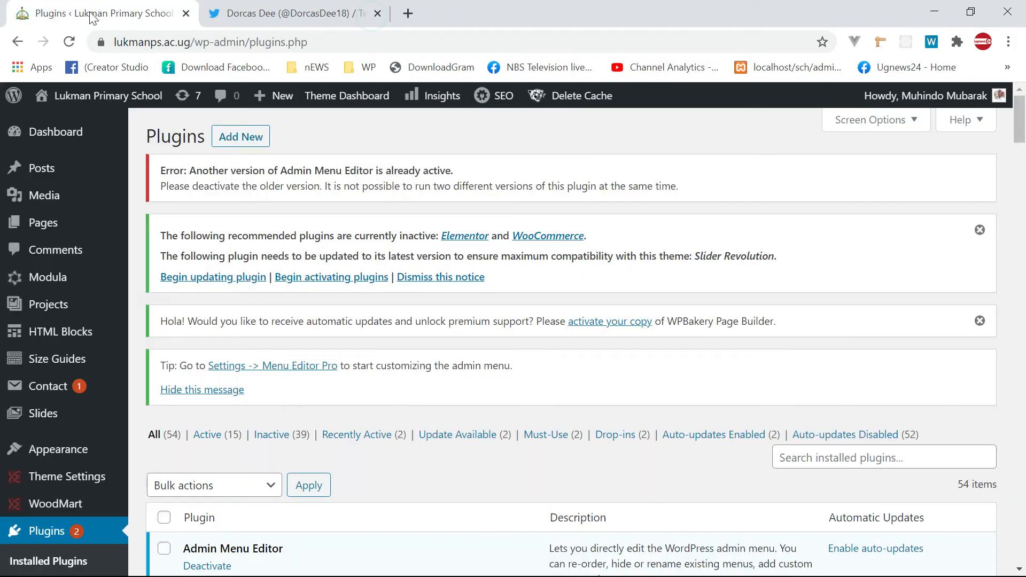
{"action": "scroll", "coordinate": [239, 488], "scroll_direction": "down", "scroll_amount": 6}
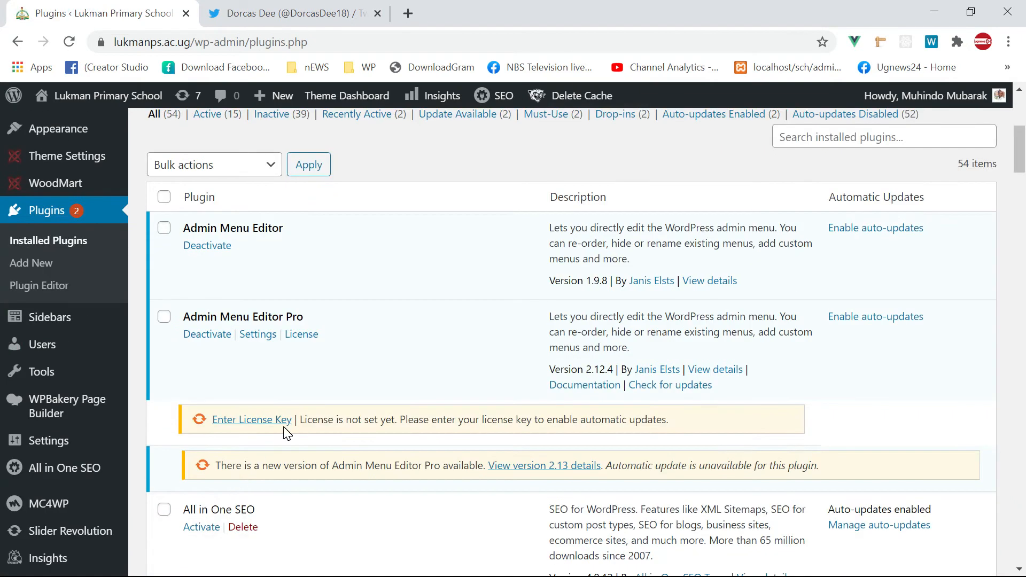
{"action": "key", "text": "ctrl+f"}
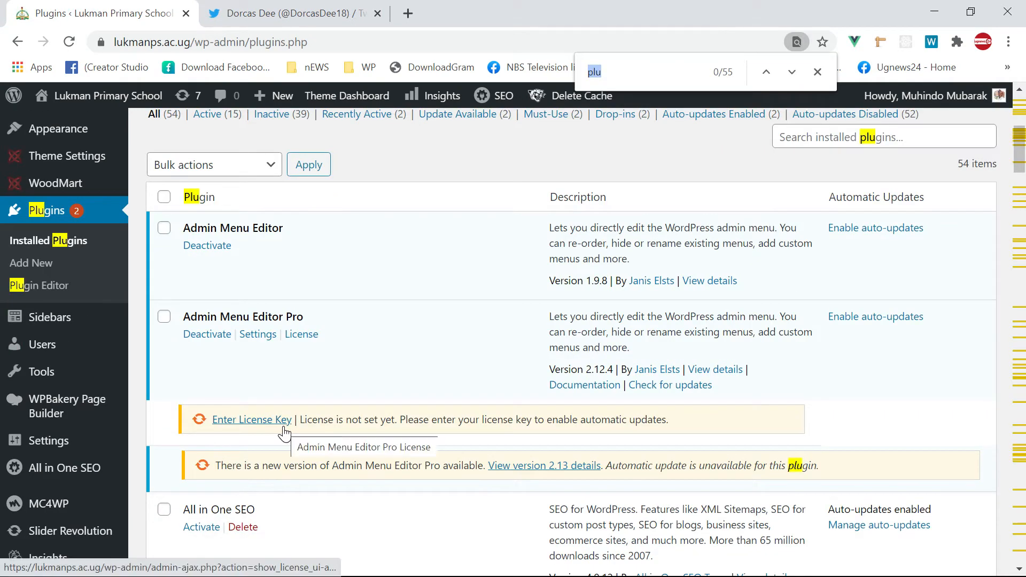
{"action": "key", "text": "Escape"}
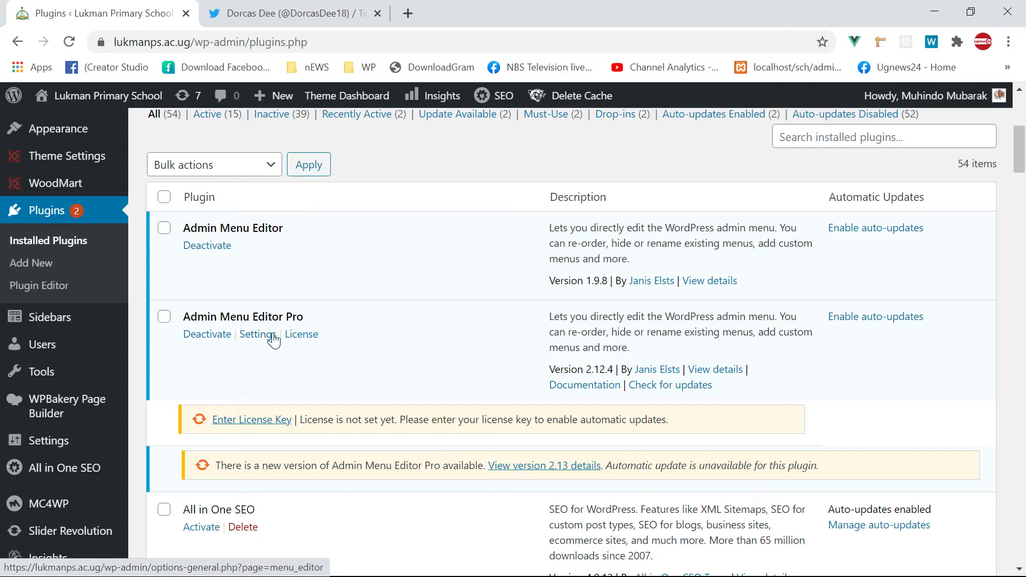
{"action": "left_click", "coordinate": [269, 338]}
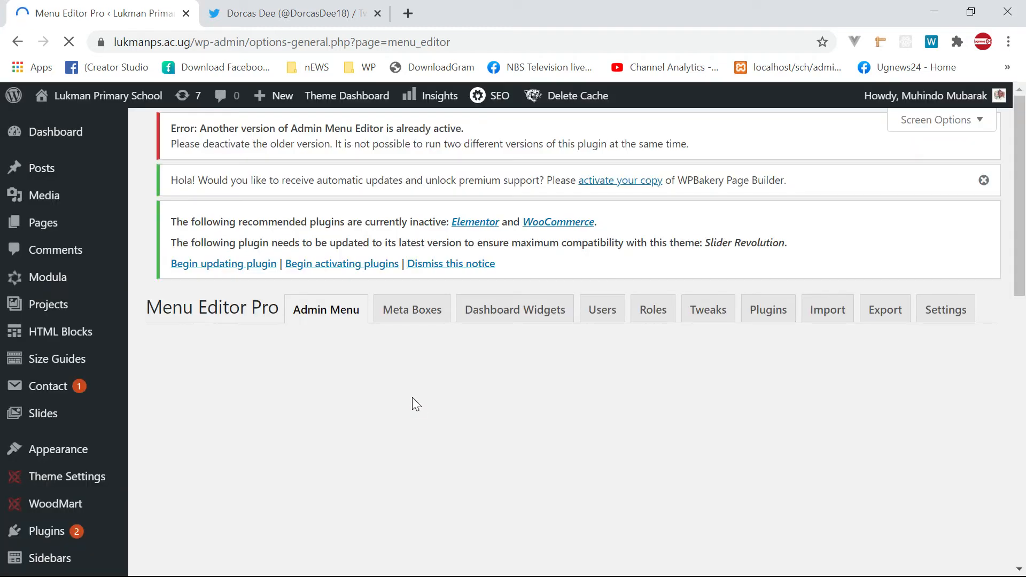
{"action": "scroll", "coordinate": [396, 401], "scroll_direction": "down", "scroll_amount": 5}
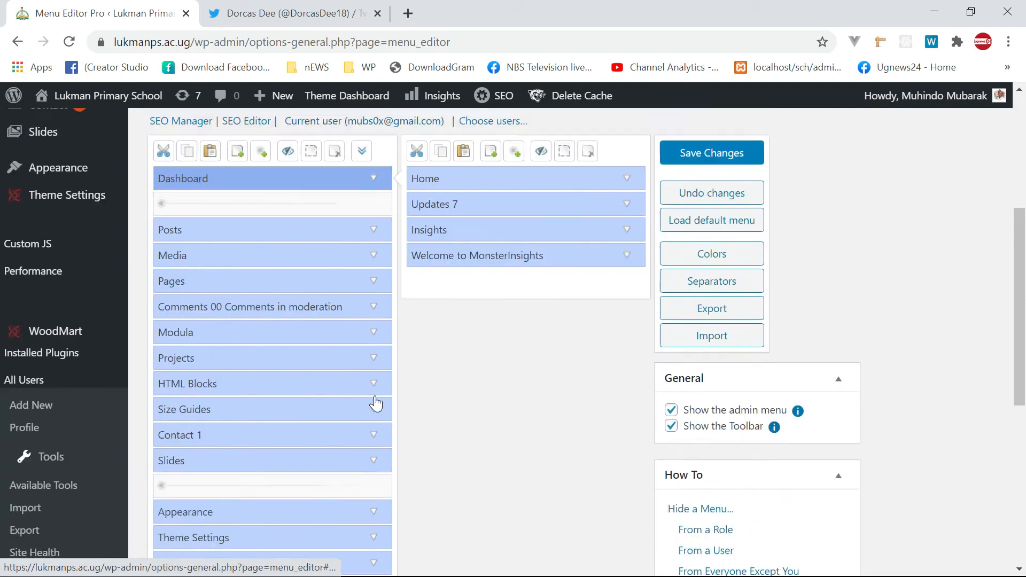
{"action": "scroll", "coordinate": [12, 394], "scroll_direction": "up", "scroll_amount": 2}
{"action": "scroll", "coordinate": [137, 390], "scroll_direction": "down", "scroll_amount": 6}
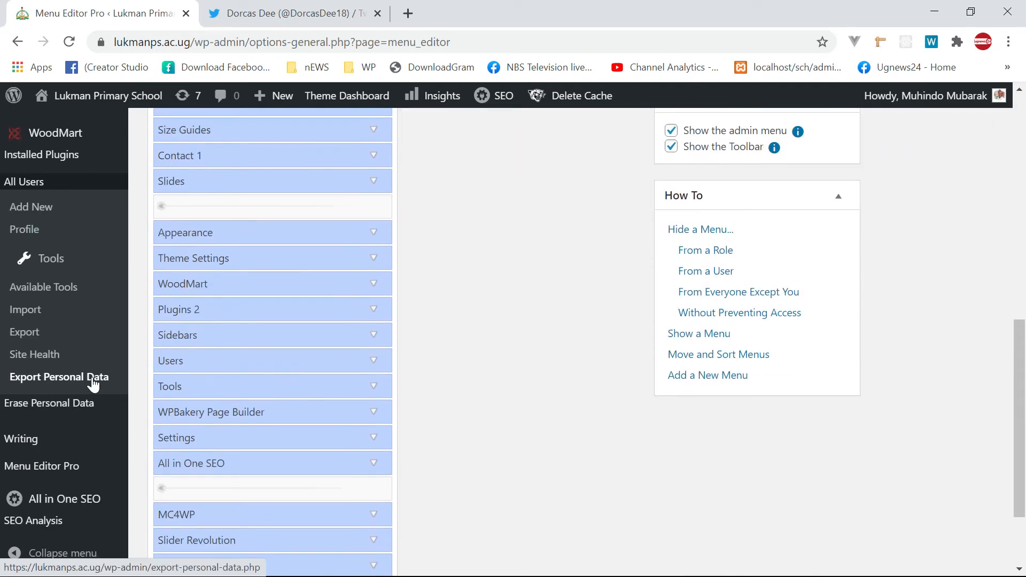
{"action": "scroll", "coordinate": [119, 369], "scroll_direction": "up", "scroll_amount": 5}
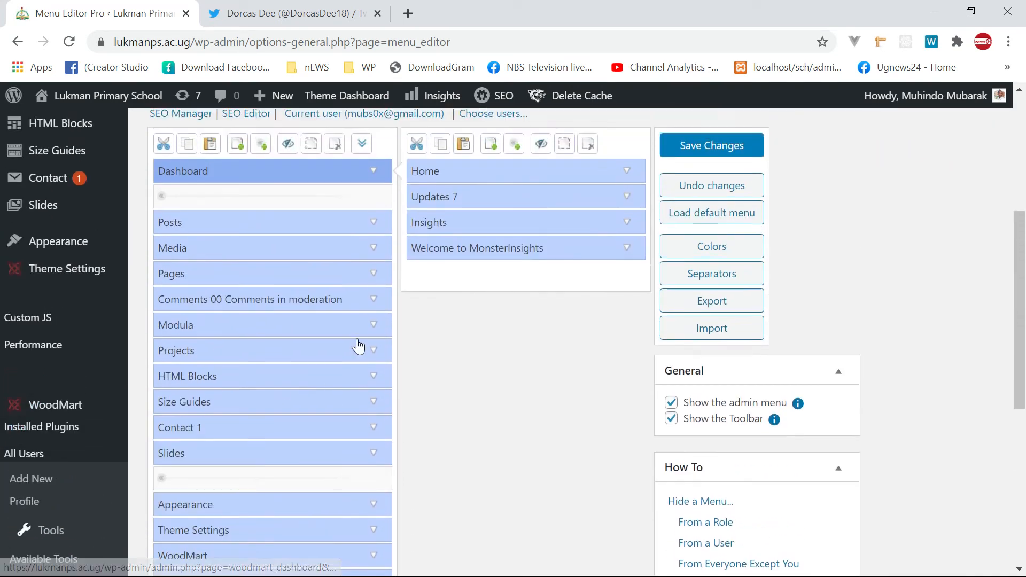
{"action": "scroll", "coordinate": [358, 346], "scroll_direction": "up", "scroll_amount": 4}
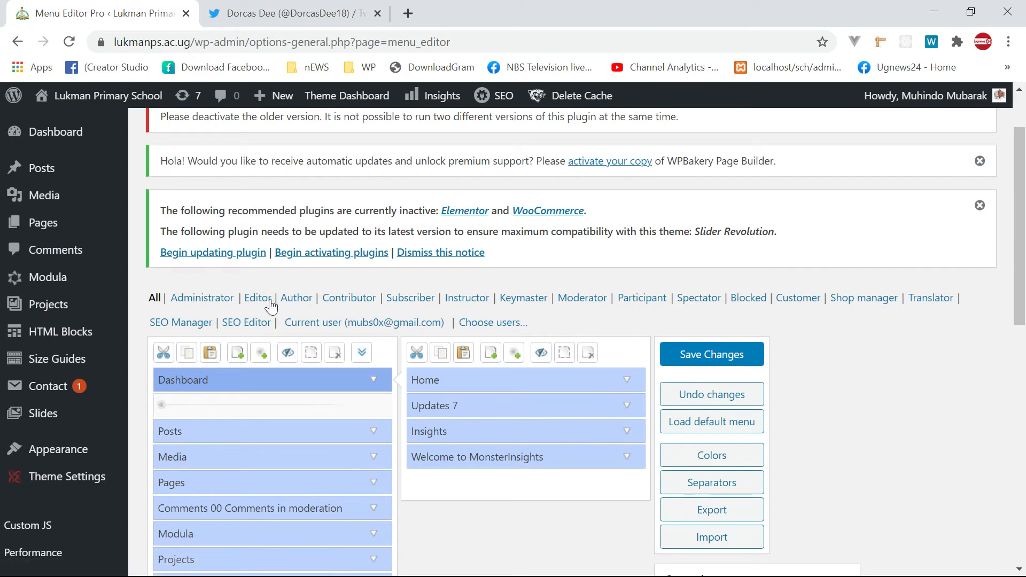
{"action": "scroll", "coordinate": [263, 300], "scroll_direction": "down", "scroll_amount": 5}
{"action": "scroll", "coordinate": [249, 269], "scroll_direction": "up", "scroll_amount": 7}
{"action": "scroll", "coordinate": [250, 276], "scroll_direction": "down", "scroll_amount": 3}
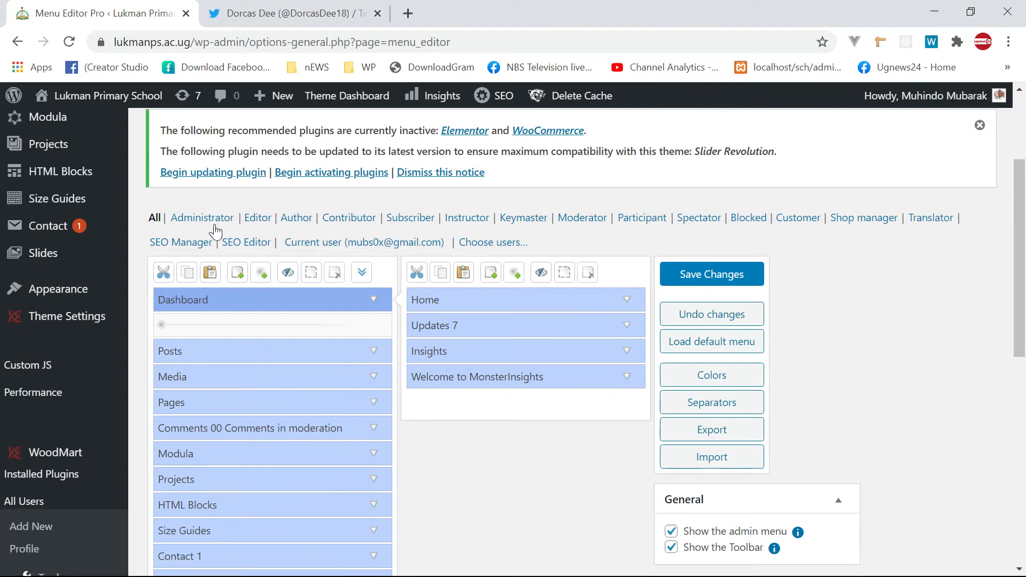
- Switch Menu Editor Pro to the Editor role and review its menu items
{"action": "left_click", "coordinate": [258, 220]}
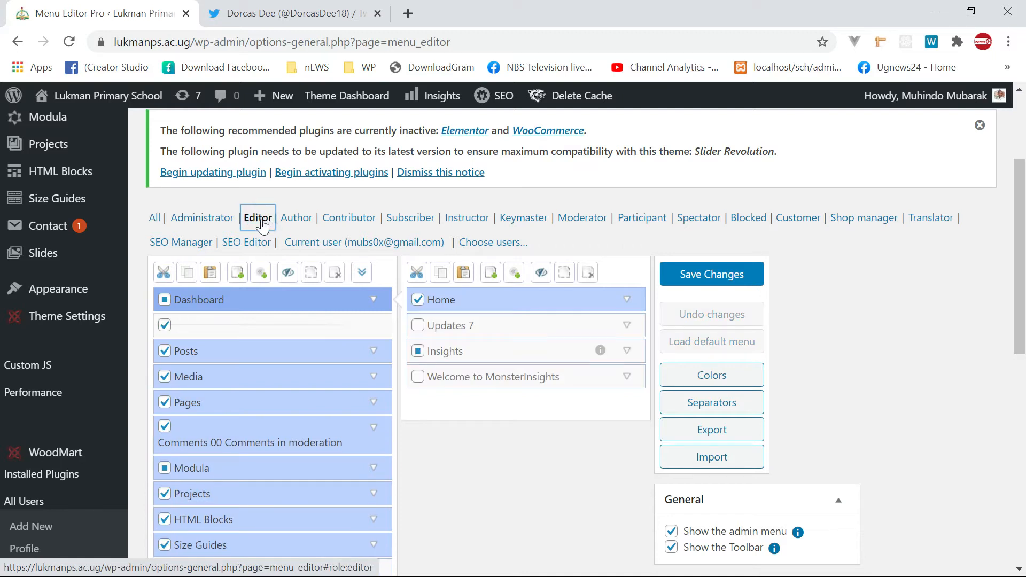
{"action": "scroll", "coordinate": [251, 251], "scroll_direction": "down", "scroll_amount": 3}
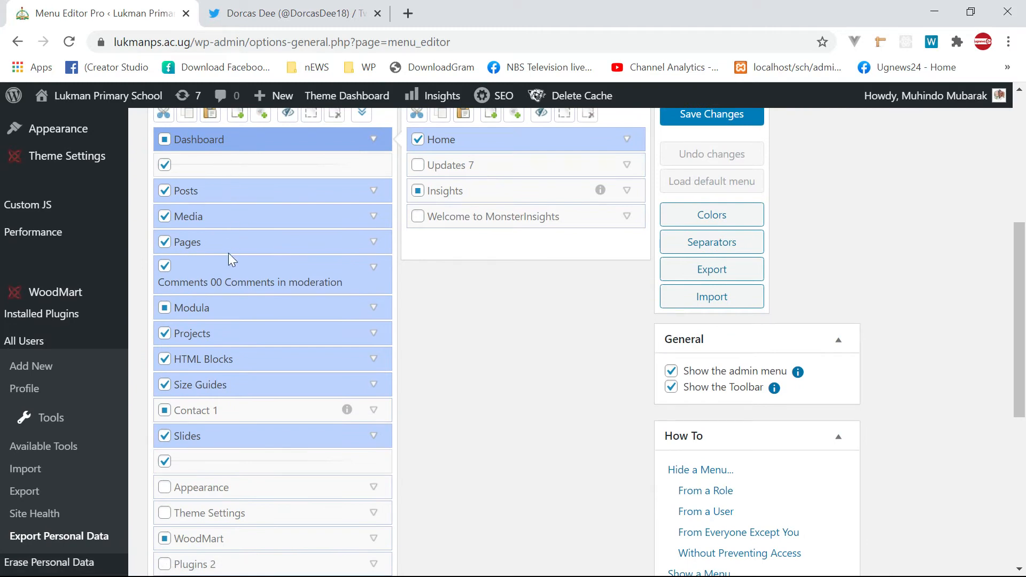
{"action": "scroll", "coordinate": [229, 251], "scroll_direction": "up", "scroll_amount": 2}
{"action": "scroll", "coordinate": [215, 251], "scroll_direction": "up", "scroll_amount": 2}
{"action": "scroll", "coordinate": [216, 299], "scroll_direction": "down", "scroll_amount": 2}
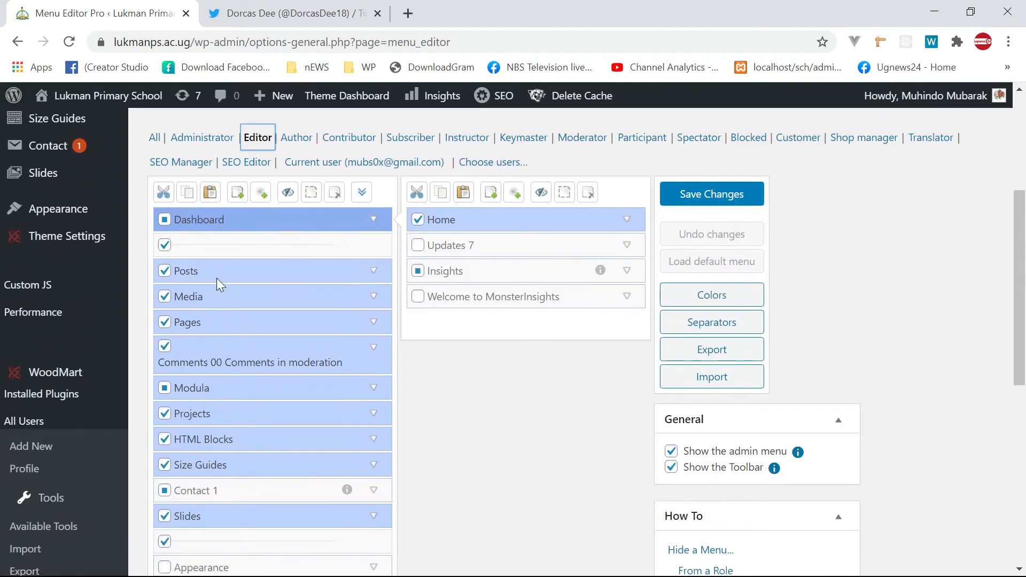
{"action": "scroll", "coordinate": [204, 411], "scroll_direction": "down", "scroll_amount": 2}
{"action": "scroll", "coordinate": [214, 239], "scroll_direction": "up", "scroll_amount": 2}
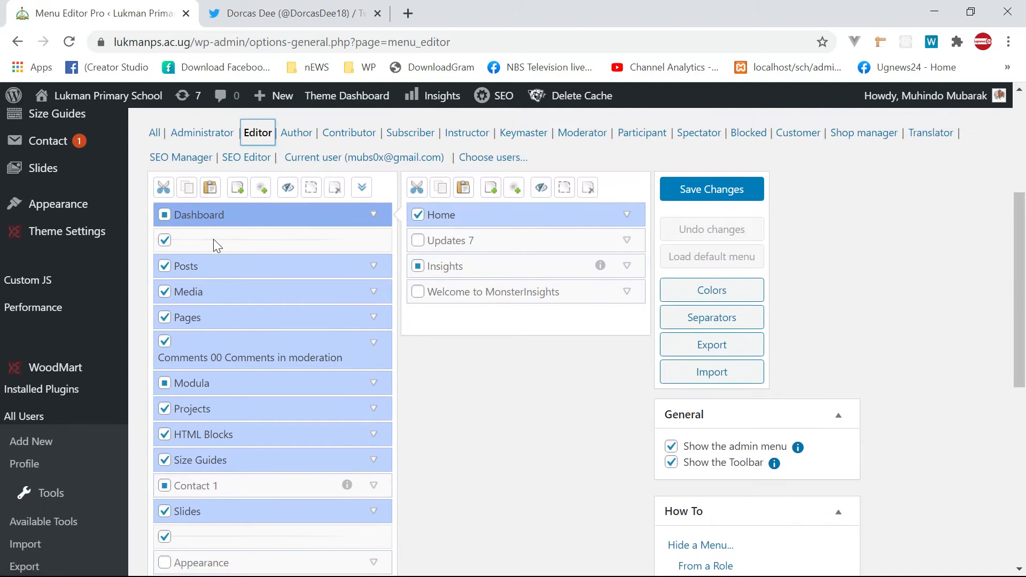
{"action": "scroll", "coordinate": [203, 362], "scroll_direction": "down", "scroll_amount": 2}
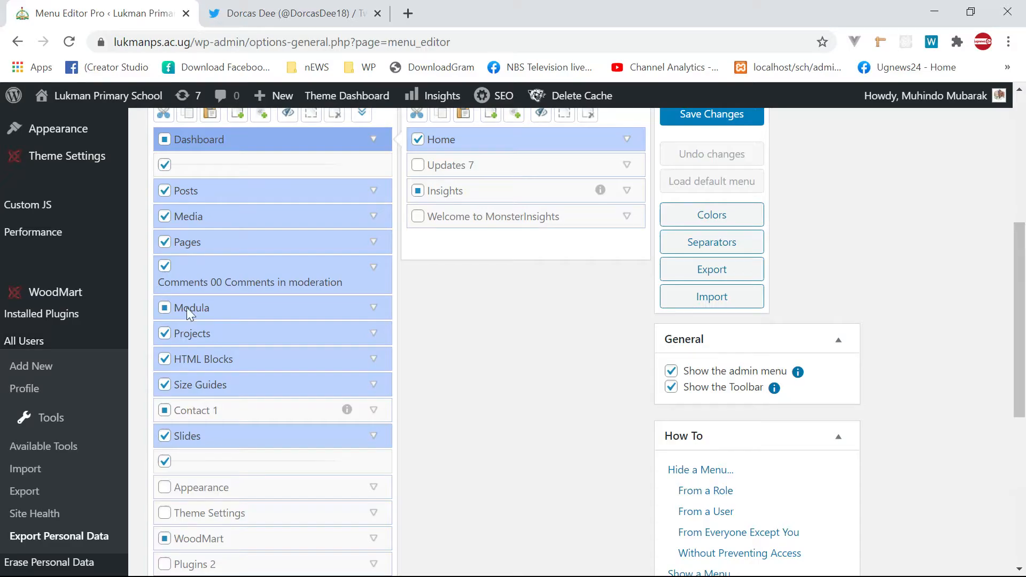
{"action": "scroll", "coordinate": [228, 214], "scroll_direction": "up", "scroll_amount": 2}
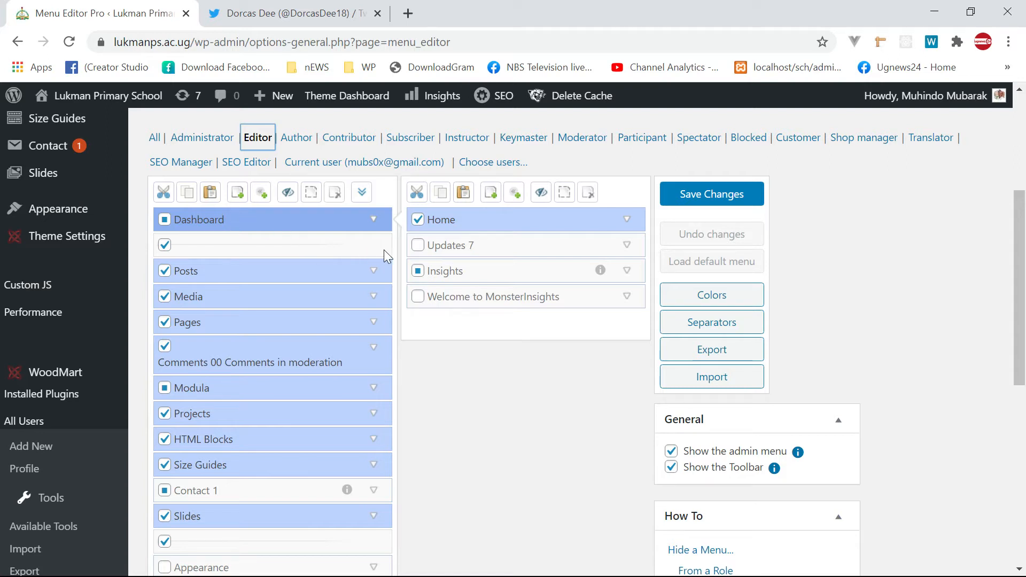
- Tick and then untick Insights under Dashboard, keeping it hidden from Editors
{"action": "left_click", "coordinate": [419, 273]}
{"action": "left_click", "coordinate": [420, 274]}
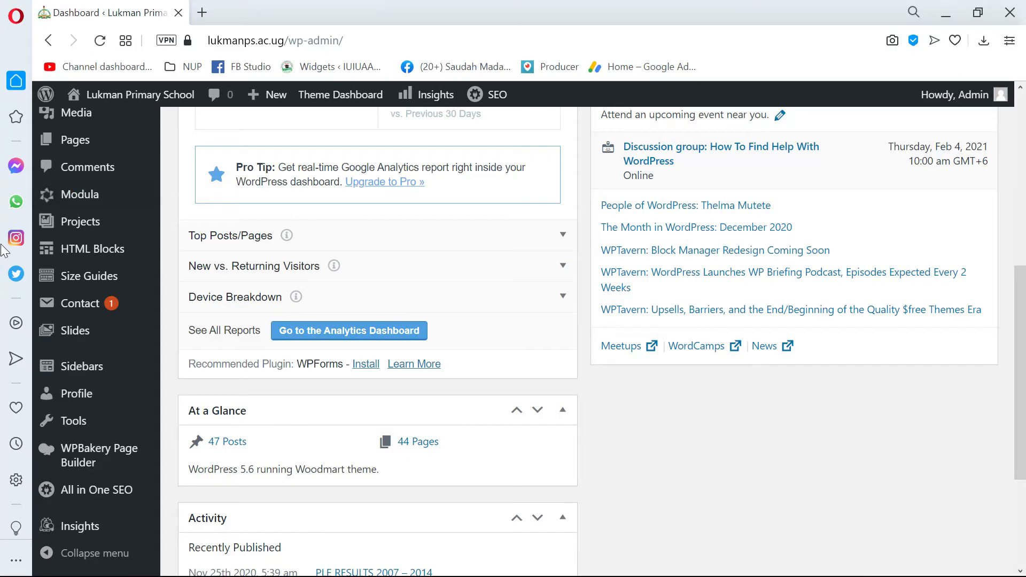
{"action": "scroll", "coordinate": [87, 172], "scroll_direction": "up", "scroll_amount": 5}
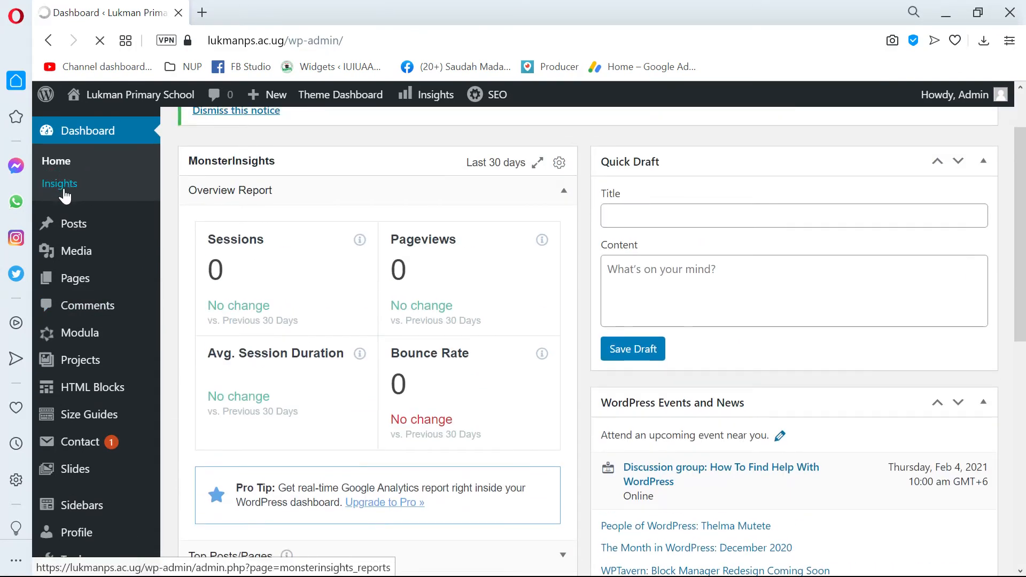
- Open the MonsterInsights Overview report under Dashboard > Insights and scroll through it
{"action": "left_click", "coordinate": [61, 195]}
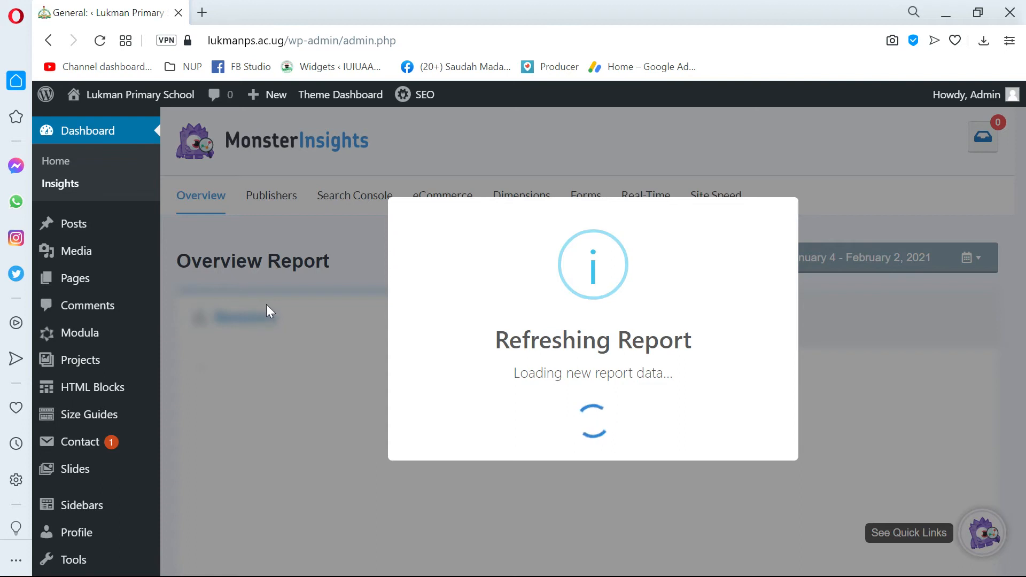
{"action": "scroll", "coordinate": [294, 310], "scroll_direction": "down", "scroll_amount": 3}
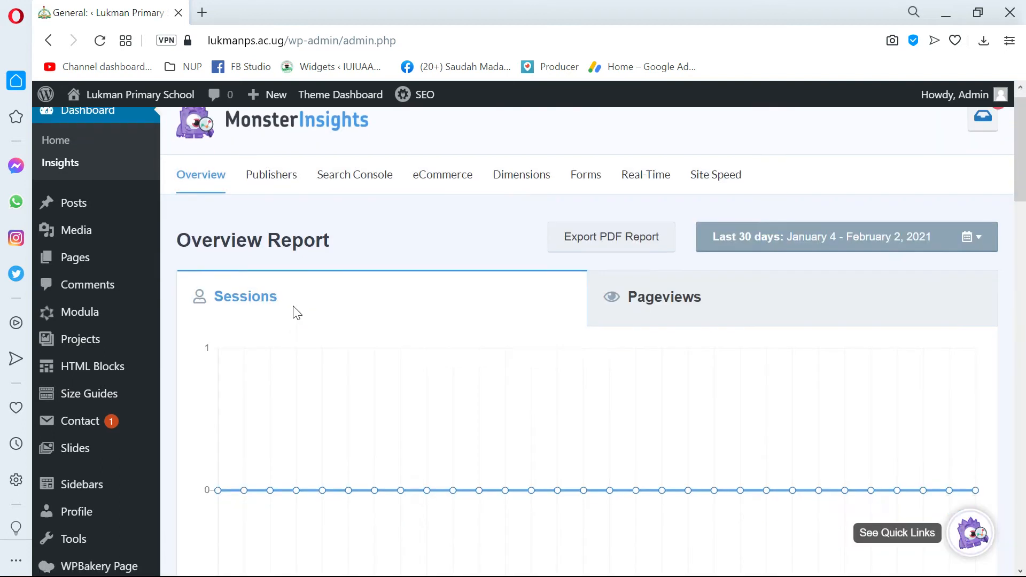
{"action": "scroll", "coordinate": [294, 310], "scroll_direction": "up", "scroll_amount": 3}
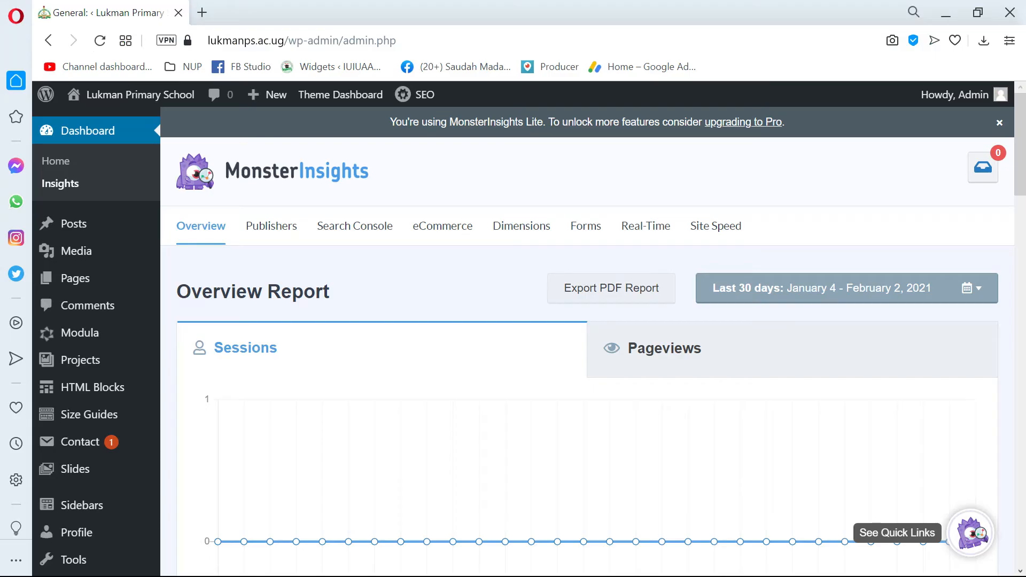
{"action": "scroll", "coordinate": [263, 307], "scroll_direction": "down", "scroll_amount": 7}
{"action": "scroll", "coordinate": [264, 302], "scroll_direction": "down", "scroll_amount": 3}
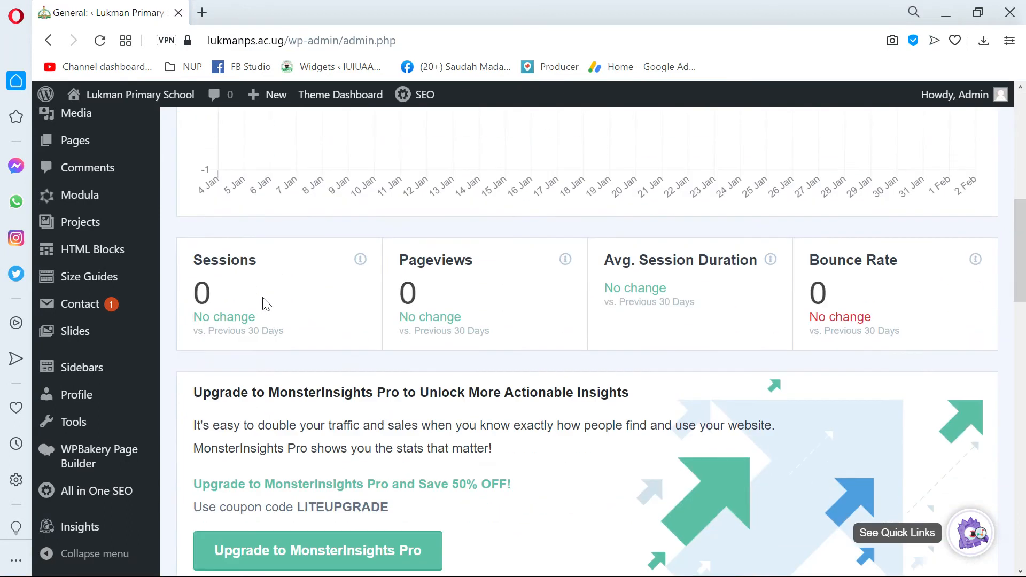
{"action": "scroll", "coordinate": [264, 300], "scroll_direction": "up", "scroll_amount": 10}
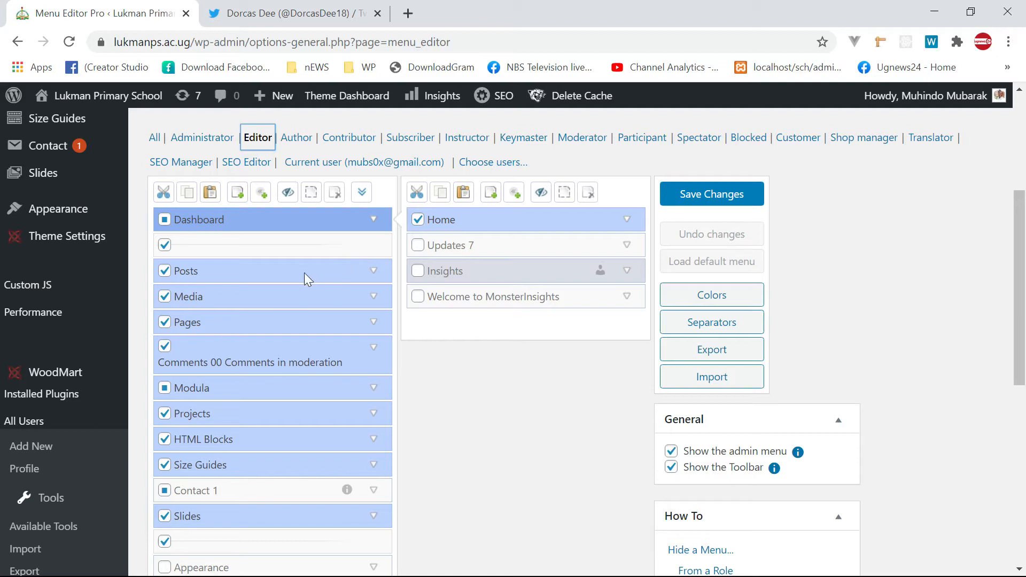
- Expand the Posts row to reveal All Posts, Add New, Categories and Tags
{"action": "left_click", "coordinate": [373, 272]}
{"action": "left_click", "coordinate": [373, 272]}
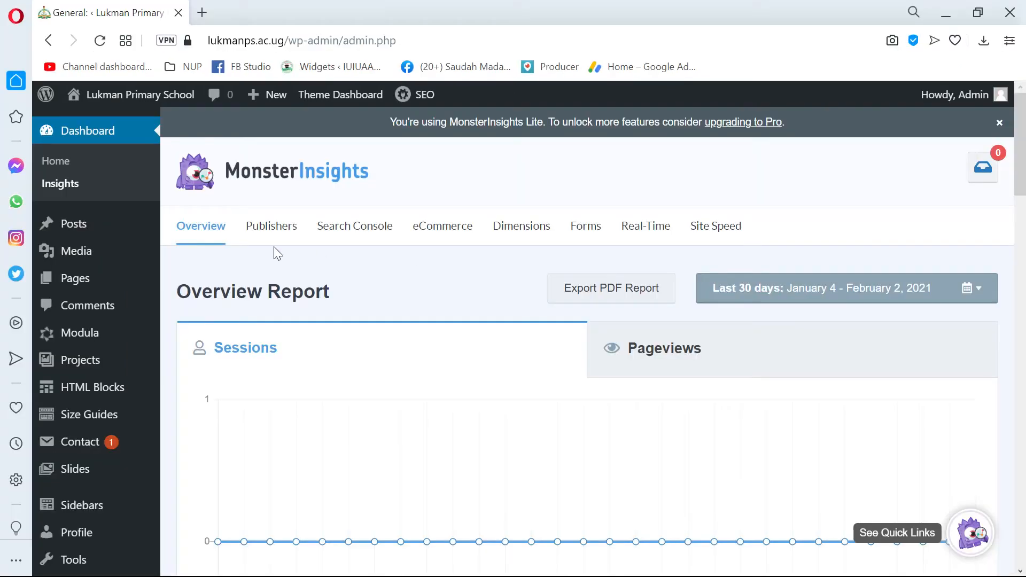
{"action": "mouse_move", "coordinate": [68, 223]}
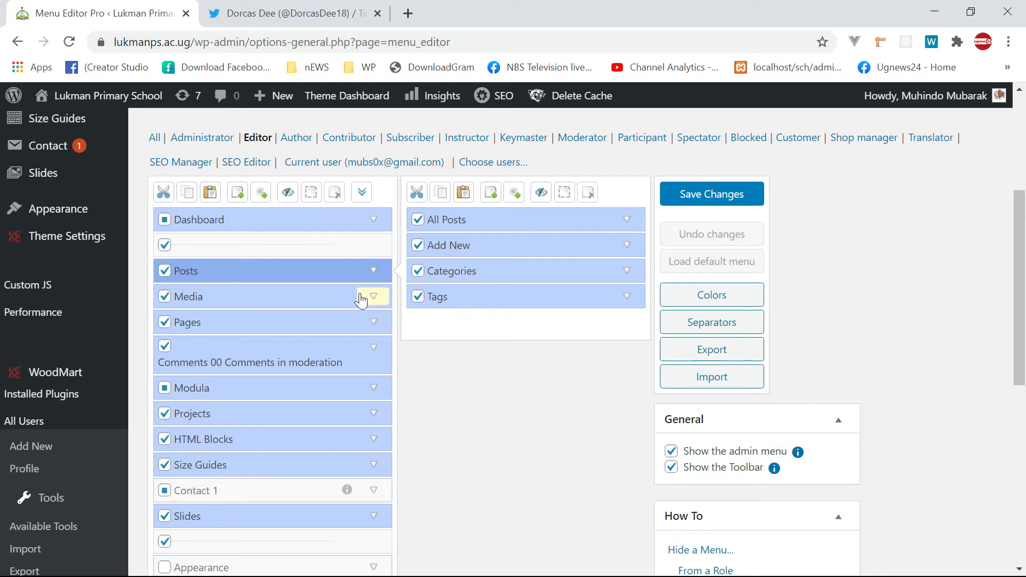
- Inspect the Media and Pages submenus, then untick Pages for Editors and save changes
{"action": "left_click", "coordinate": [312, 296]}
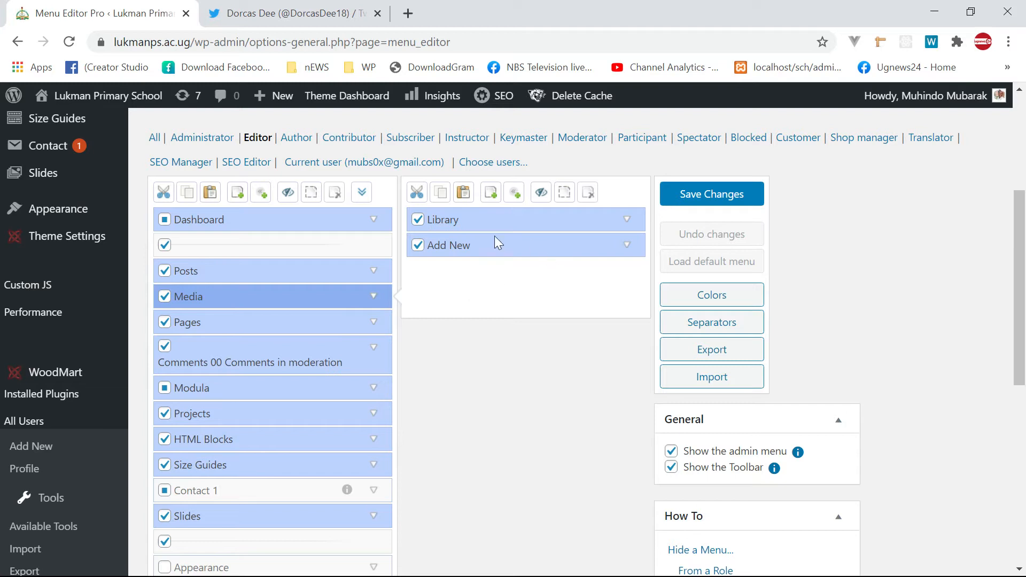
{"action": "scroll", "coordinate": [296, 277], "scroll_direction": "down", "scroll_amount": 1}
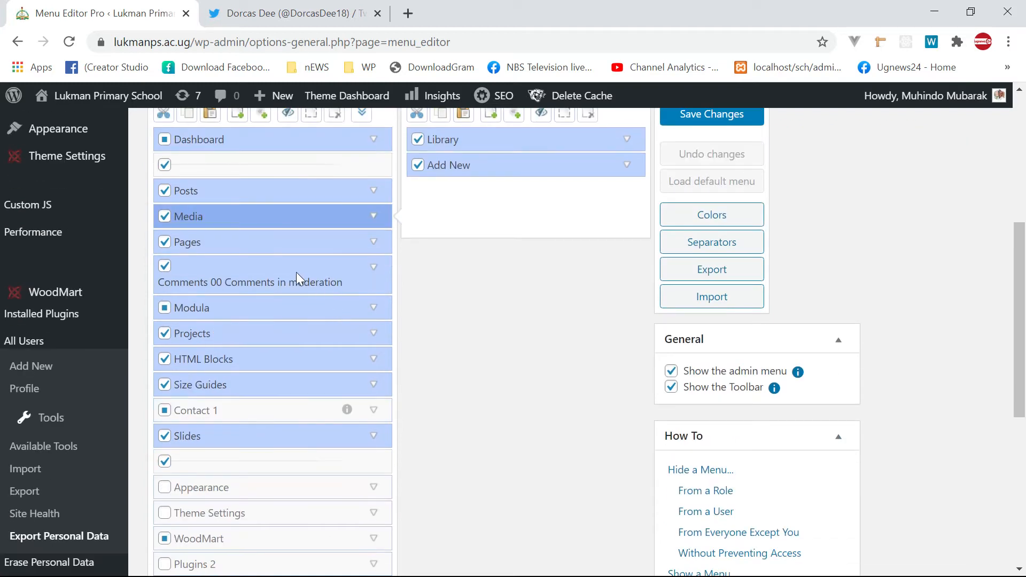
{"action": "left_click", "coordinate": [270, 238]}
{"action": "scroll", "coordinate": [553, 274], "scroll_direction": "up", "scroll_amount": 3}
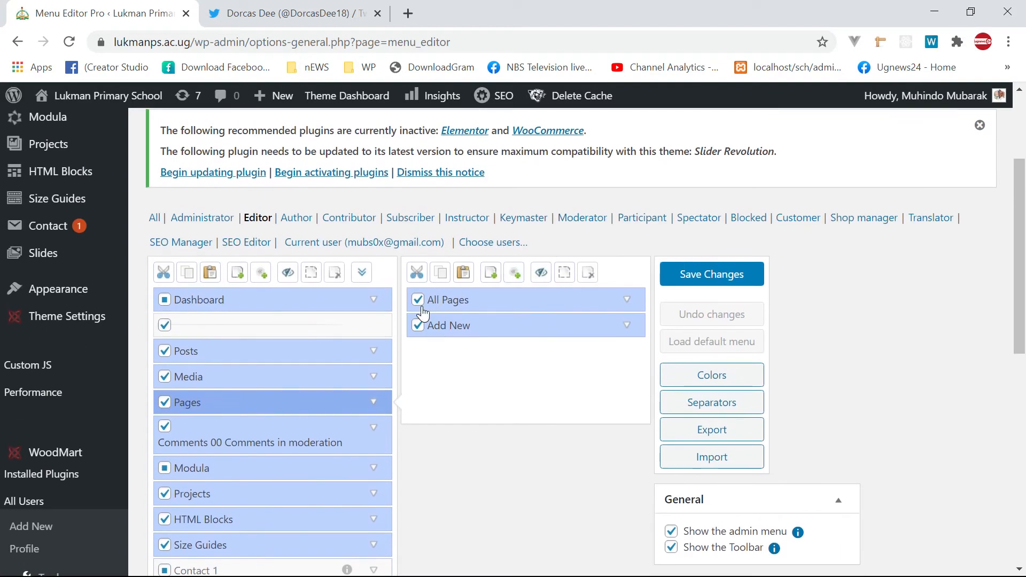
{"action": "scroll", "coordinate": [423, 310], "scroll_direction": "down", "scroll_amount": 1}
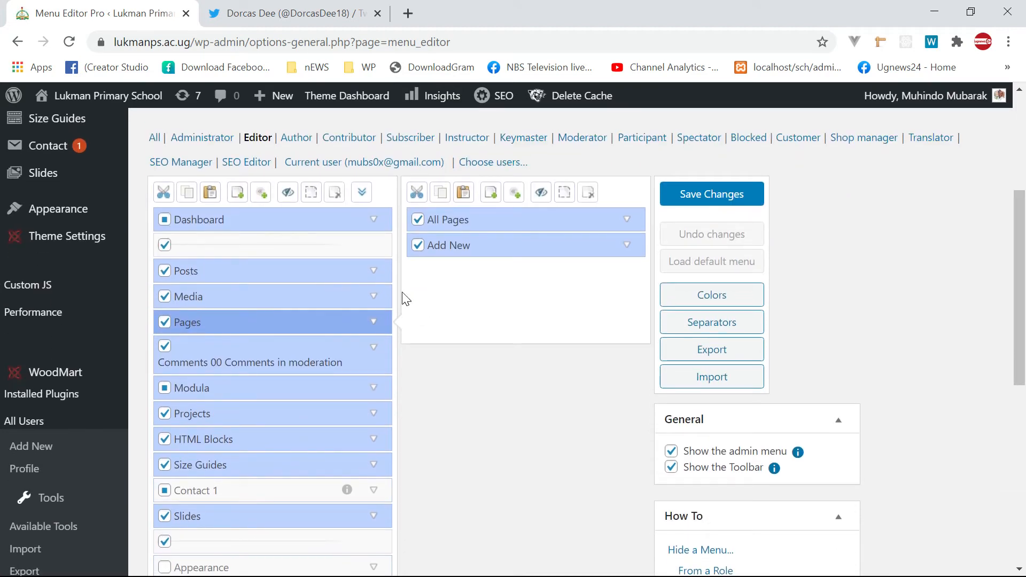
{"action": "left_click", "coordinate": [165, 322]}
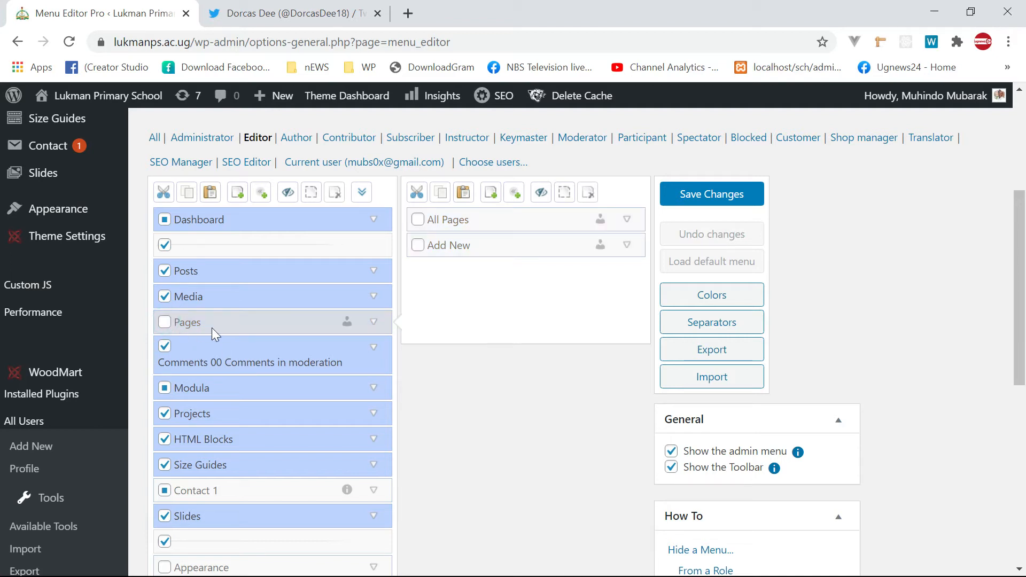
{"action": "left_click", "coordinate": [717, 195]}
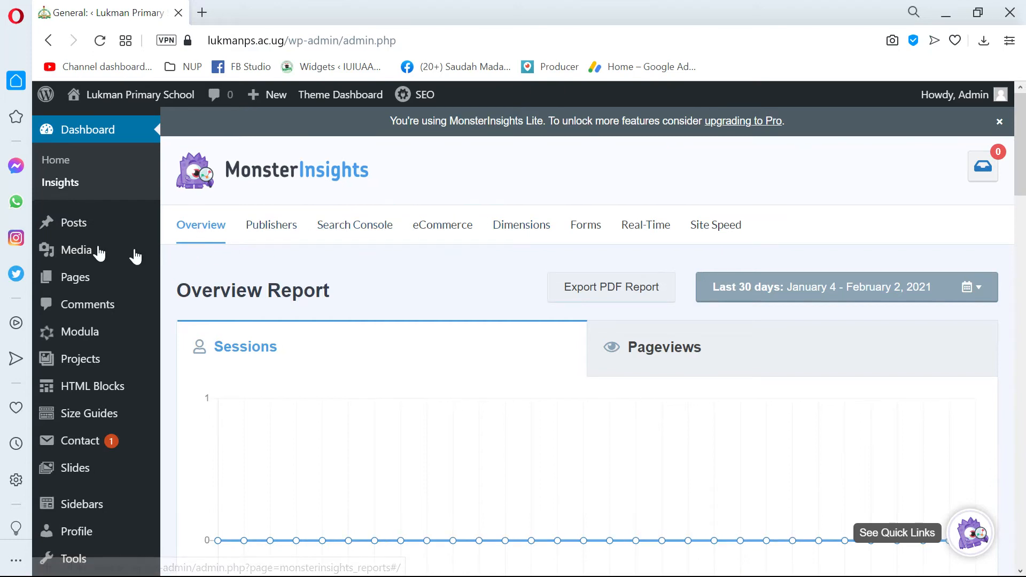
- Reload the editor's Dashboard to confirm Pages is gone, then return to Menu Editor Pro
{"action": "scroll", "coordinate": [99, 253], "scroll_direction": "down", "scroll_amount": 2}
{"action": "mouse_move", "coordinate": [91, 206]}
{"action": "scroll", "coordinate": [88, 214], "scroll_direction": "up", "scroll_amount": 2}
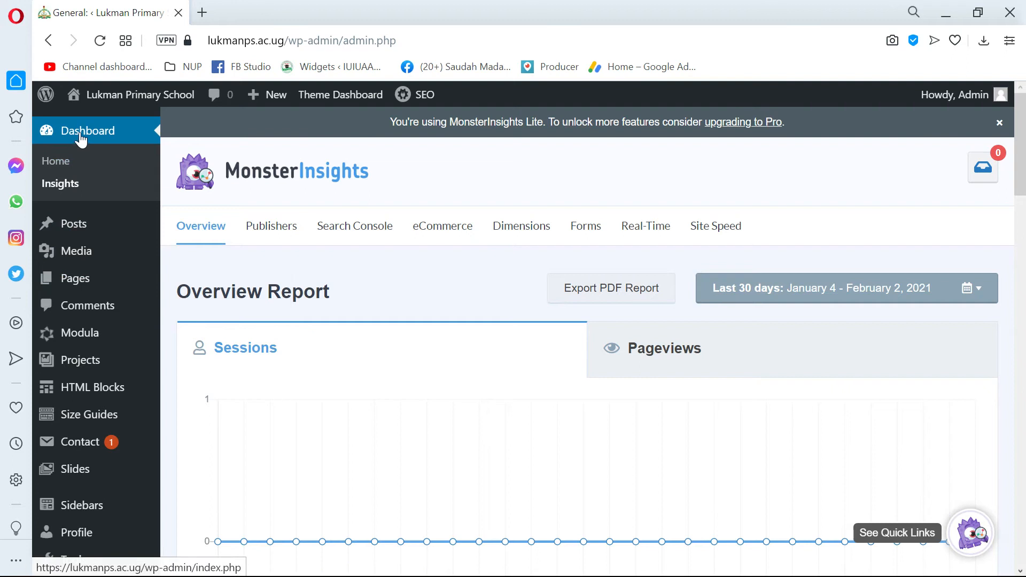
{"action": "mouse_move", "coordinate": [94, 105]}
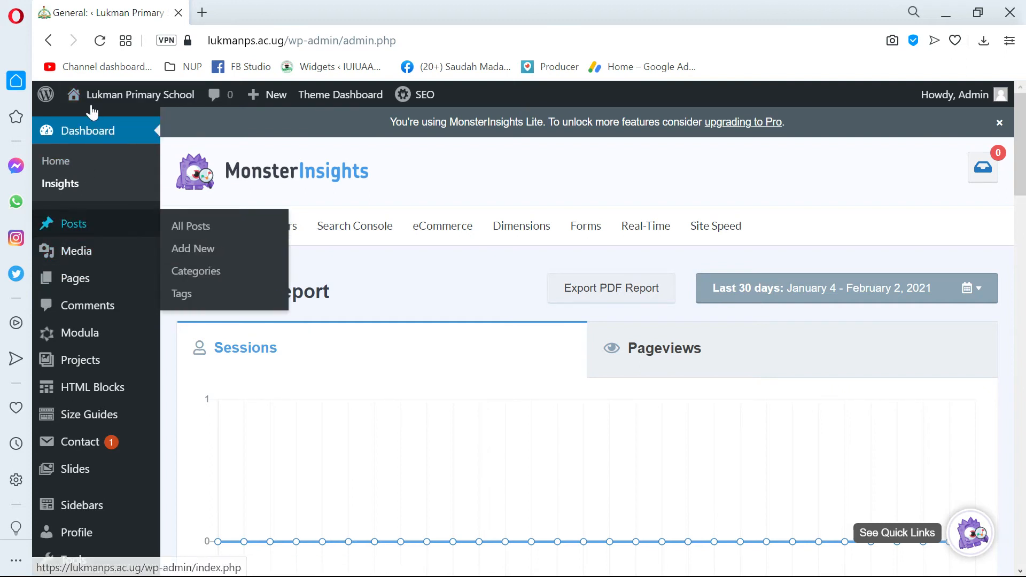
{"action": "left_click", "coordinate": [77, 138]}
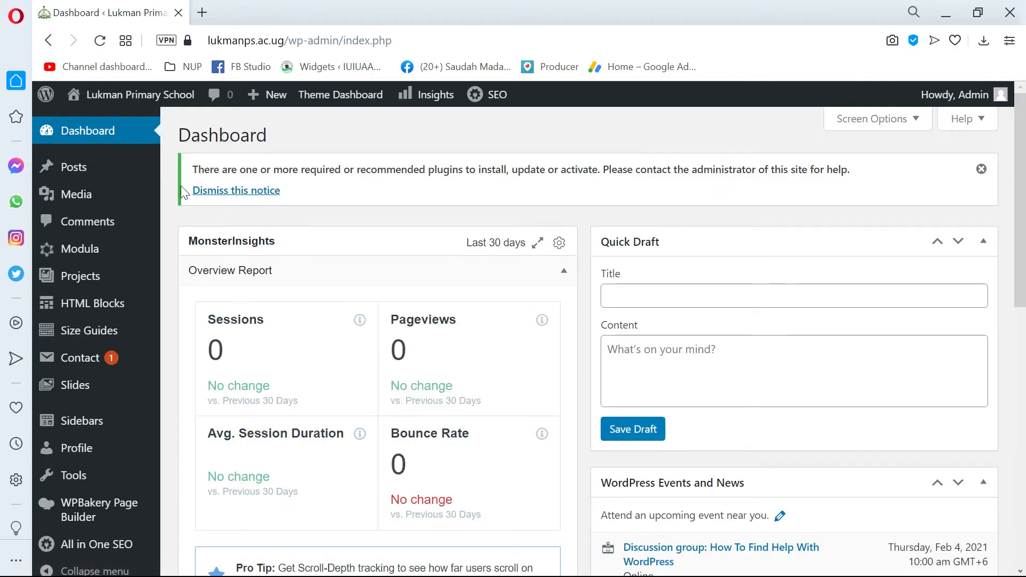
{"action": "mouse_move", "coordinate": [92, 178]}
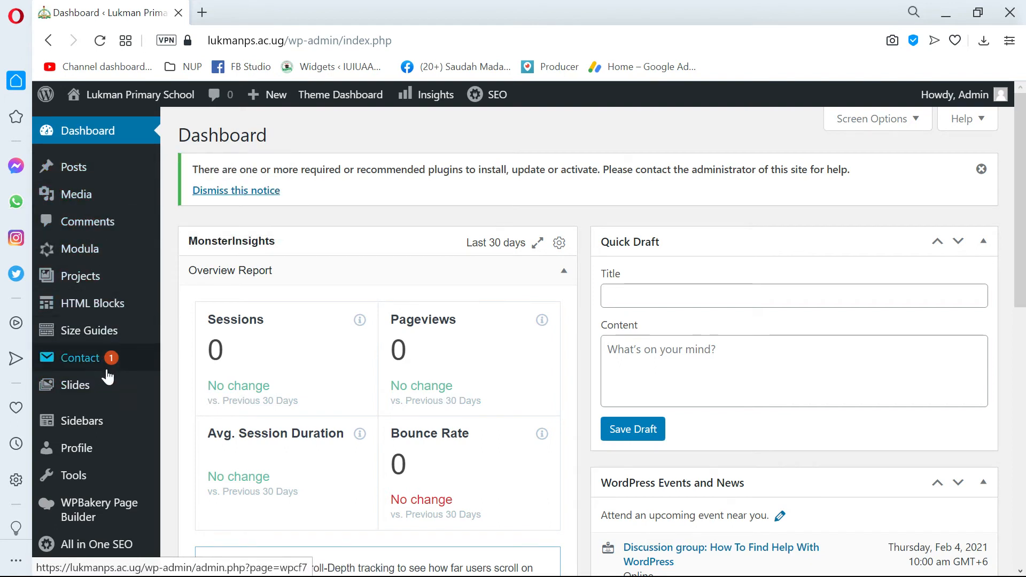
{"action": "key", "text": "alt+Tab"}
{"action": "scroll", "coordinate": [345, 301], "scroll_direction": "down", "scroll_amount": 3}
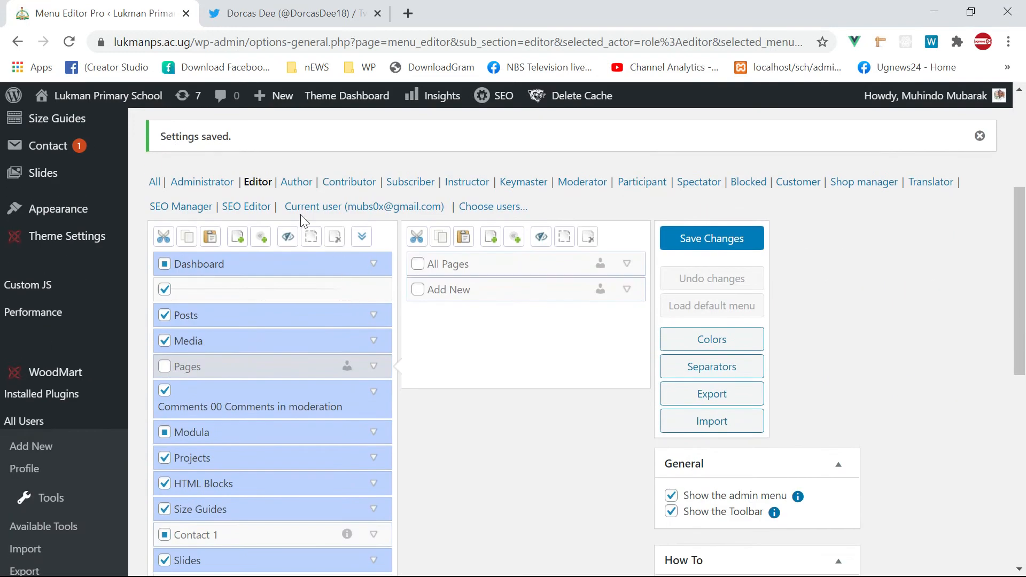
- Expand the Comments and Modula submenus and untick Modula for the Editor role
{"action": "scroll", "coordinate": [289, 271], "scroll_direction": "down", "scroll_amount": 5}
{"action": "scroll", "coordinate": [254, 255], "scroll_direction": "up", "scroll_amount": 2}
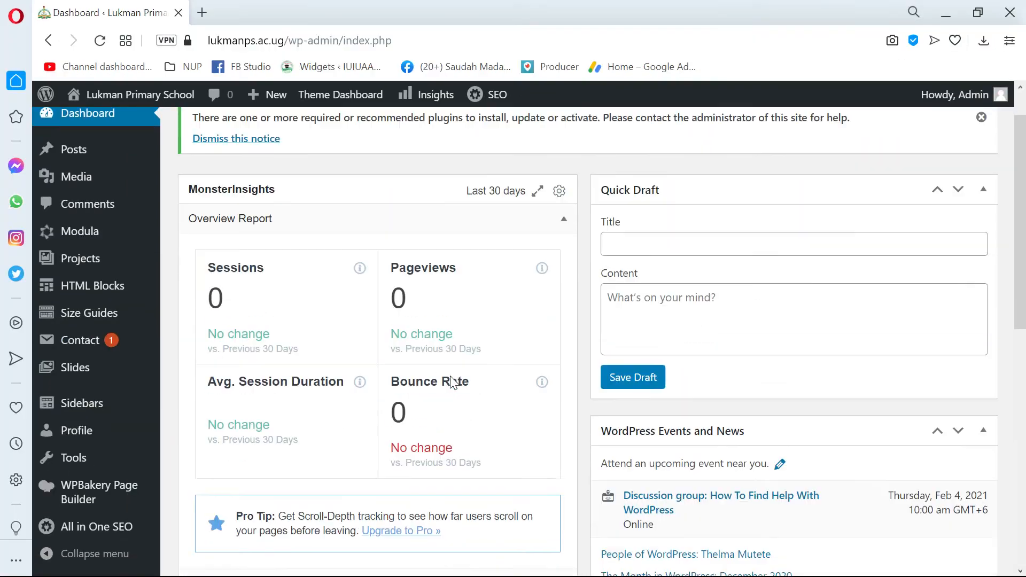
{"action": "scroll", "coordinate": [419, 360], "scroll_direction": "down", "scroll_amount": 3}
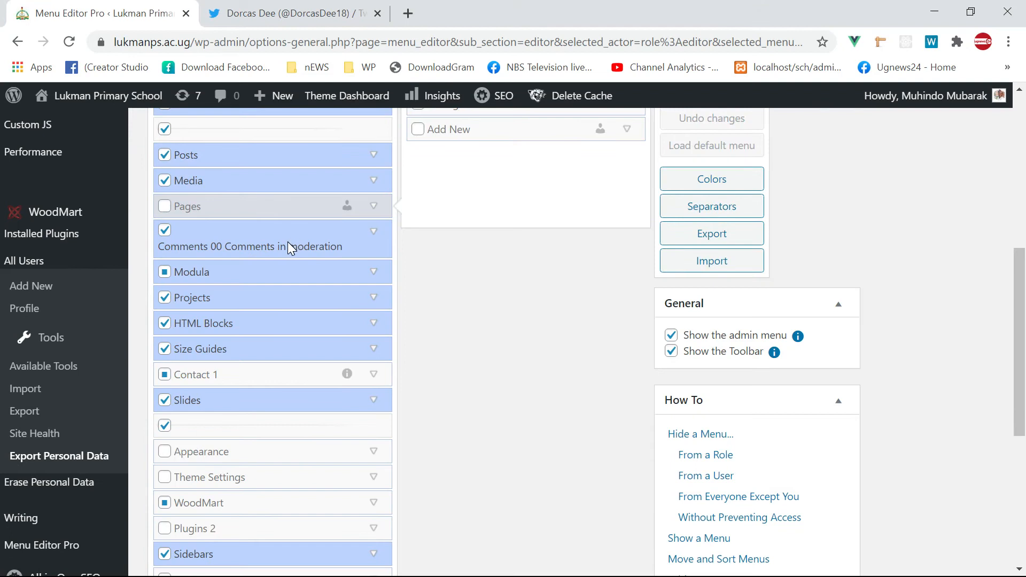
{"action": "left_click", "coordinate": [287, 241]}
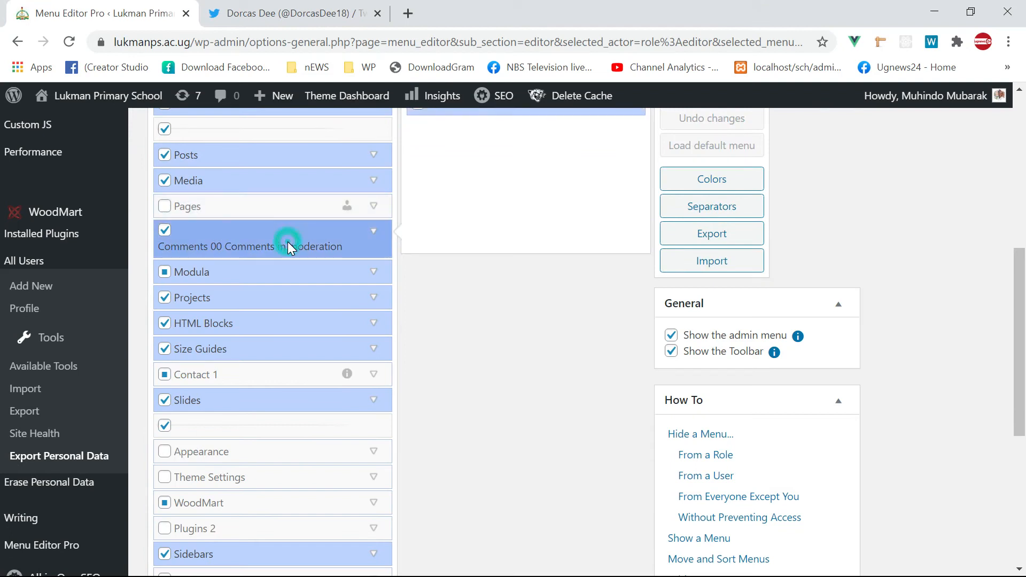
{"action": "scroll", "coordinate": [477, 273], "scroll_direction": "up", "scroll_amount": 3}
{"action": "scroll", "coordinate": [270, 347], "scroll_direction": "down", "scroll_amount": 2}
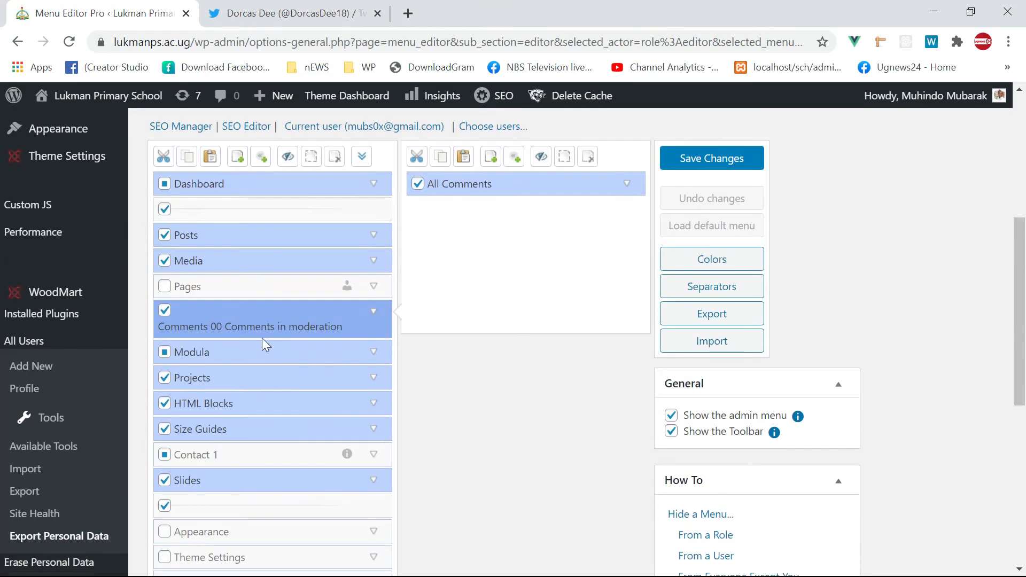
{"action": "left_click", "coordinate": [231, 356]}
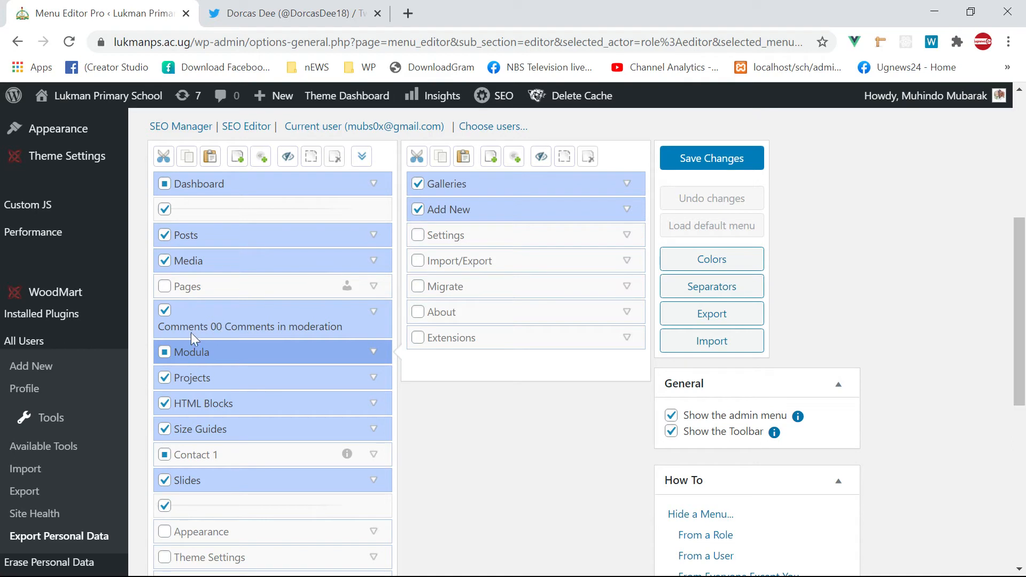
{"action": "left_click", "coordinate": [165, 352]}
- Untick Projects, HTML Blocks and Size Guides, and tick Contact 1 for editors
{"action": "scroll", "coordinate": [164, 337], "scroll_direction": "down", "scroll_amount": 2}
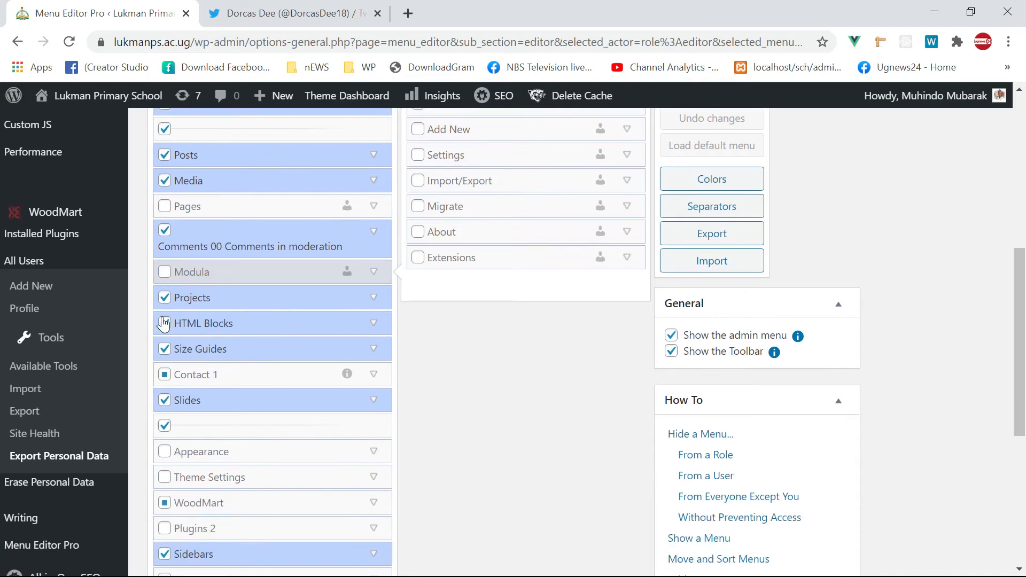
{"action": "left_click", "coordinate": [166, 300]}
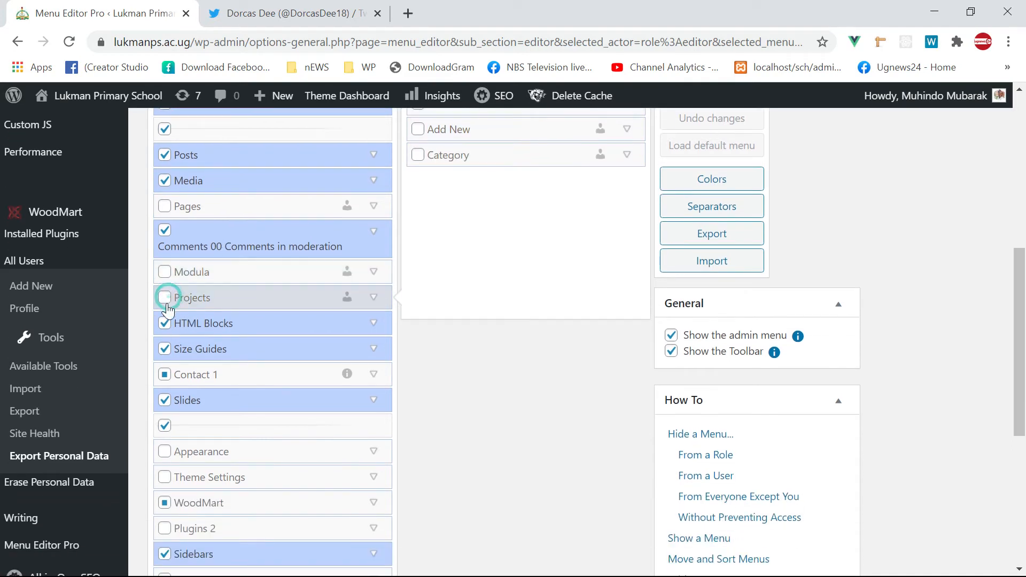
{"action": "left_click", "coordinate": [166, 326]}
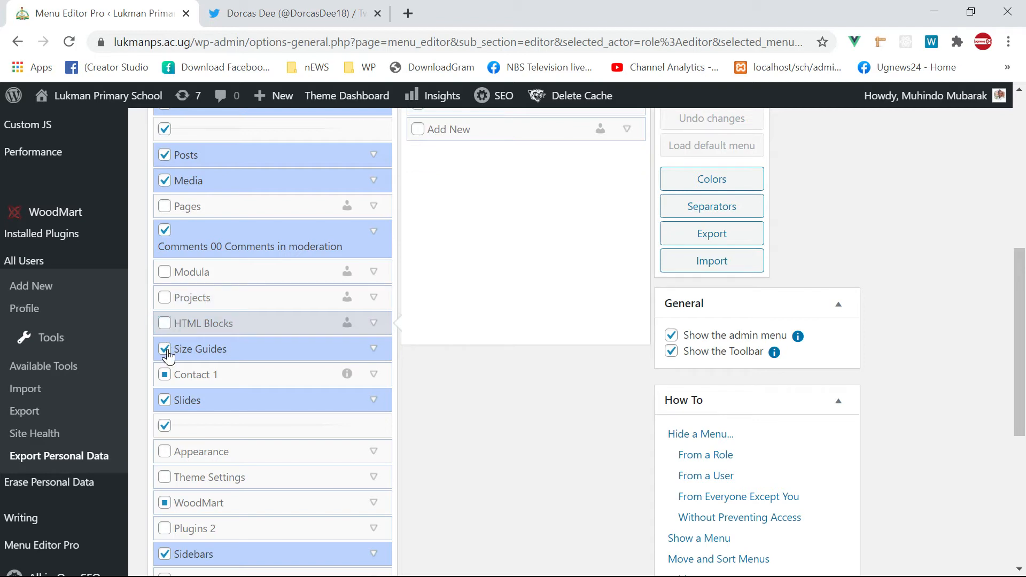
{"action": "left_click", "coordinate": [167, 350]}
{"action": "scroll", "coordinate": [191, 356], "scroll_direction": "down", "scroll_amount": 1}
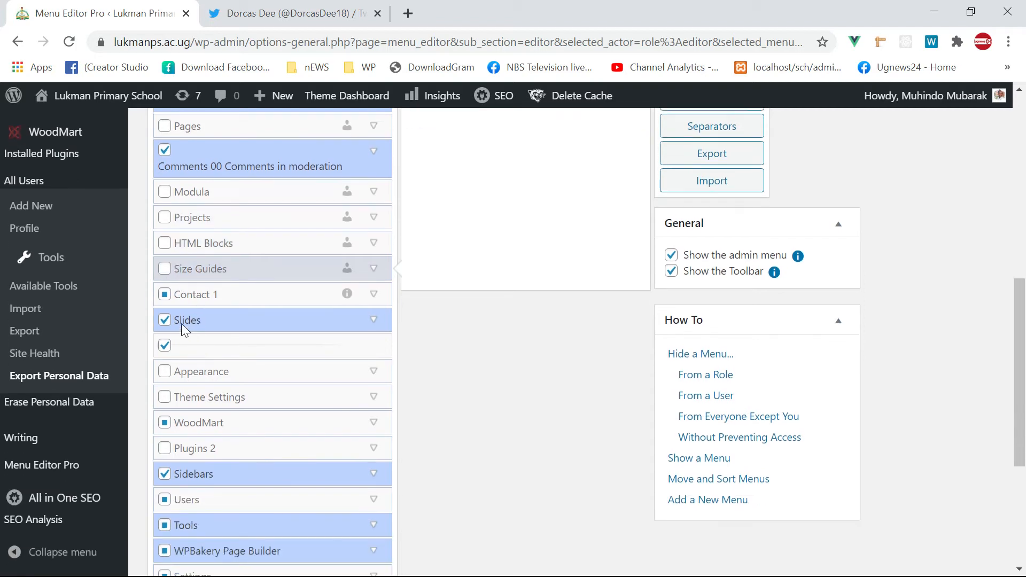
{"action": "left_click", "coordinate": [164, 297]}
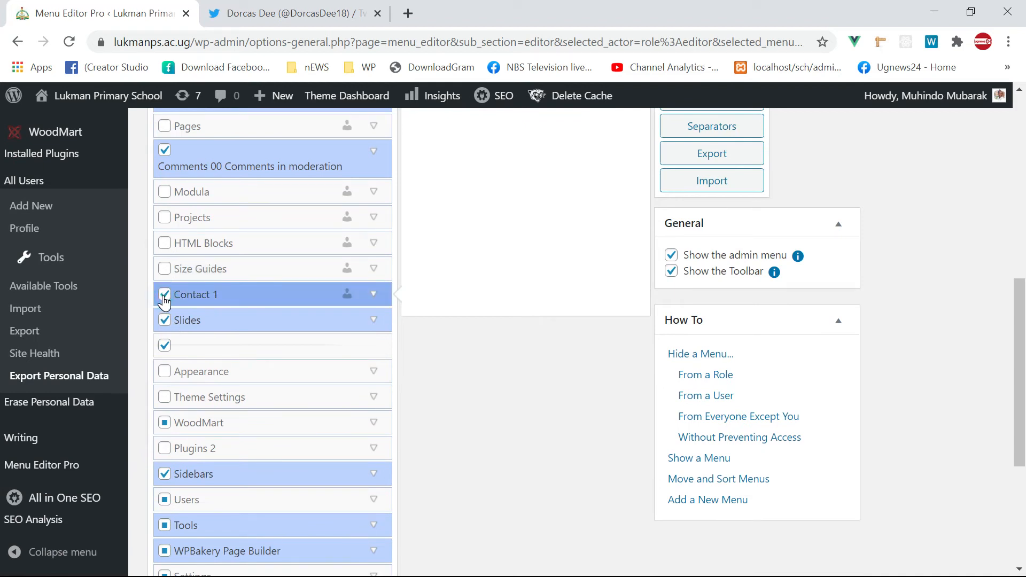
{"action": "scroll", "coordinate": [531, 347], "scroll_direction": "up", "scroll_amount": 3}
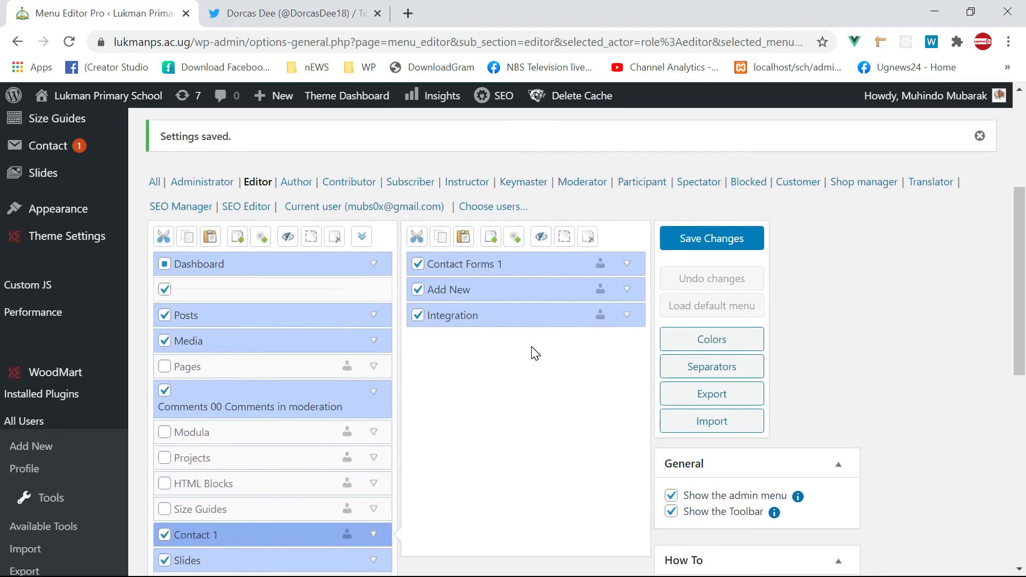
- Untick Sidebars for editors and expand the Users submenu
{"action": "scroll", "coordinate": [534, 351], "scroll_direction": "down", "scroll_amount": 4}
{"action": "left_click", "coordinate": [164, 394]}
{"action": "scroll", "coordinate": [180, 398], "scroll_direction": "down", "scroll_amount": 3}
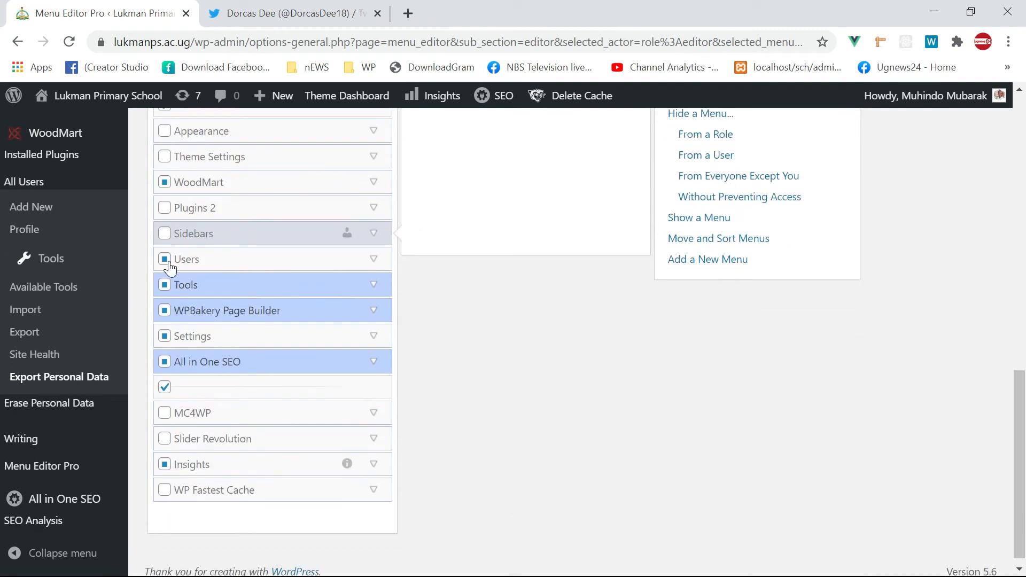
{"action": "left_click", "coordinate": [204, 263]}
{"action": "scroll", "coordinate": [560, 315], "scroll_direction": "up", "scroll_amount": 6}
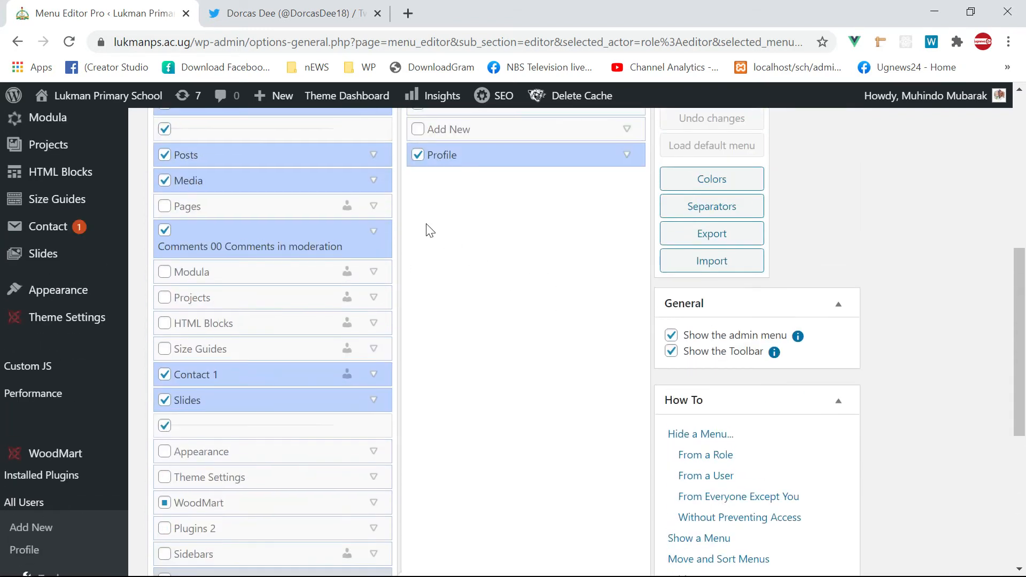
{"action": "scroll", "coordinate": [323, 343], "scroll_direction": "down", "scroll_amount": 6}
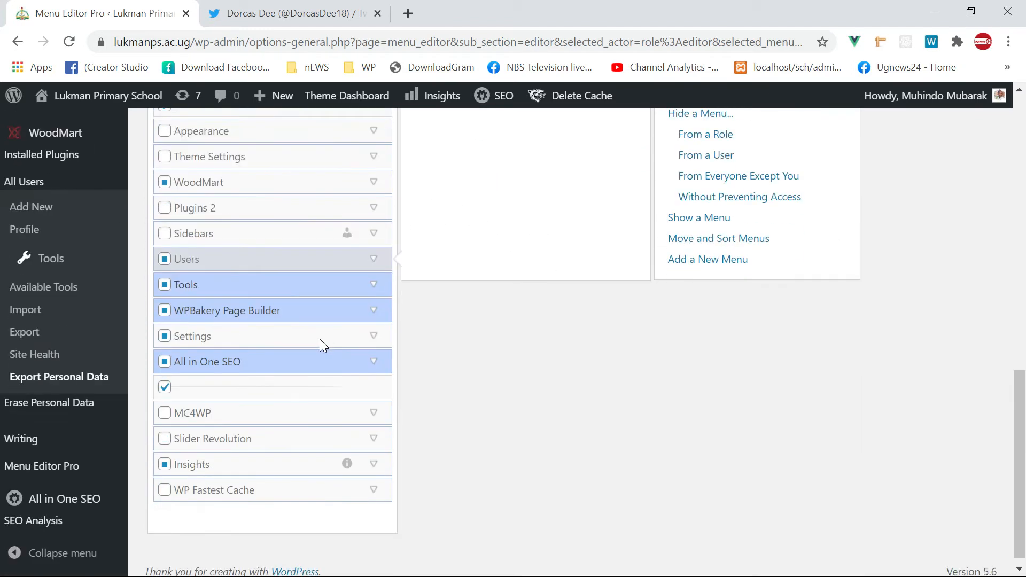
{"action": "scroll", "coordinate": [227, 332], "scroll_direction": "up", "scroll_amount": 2}
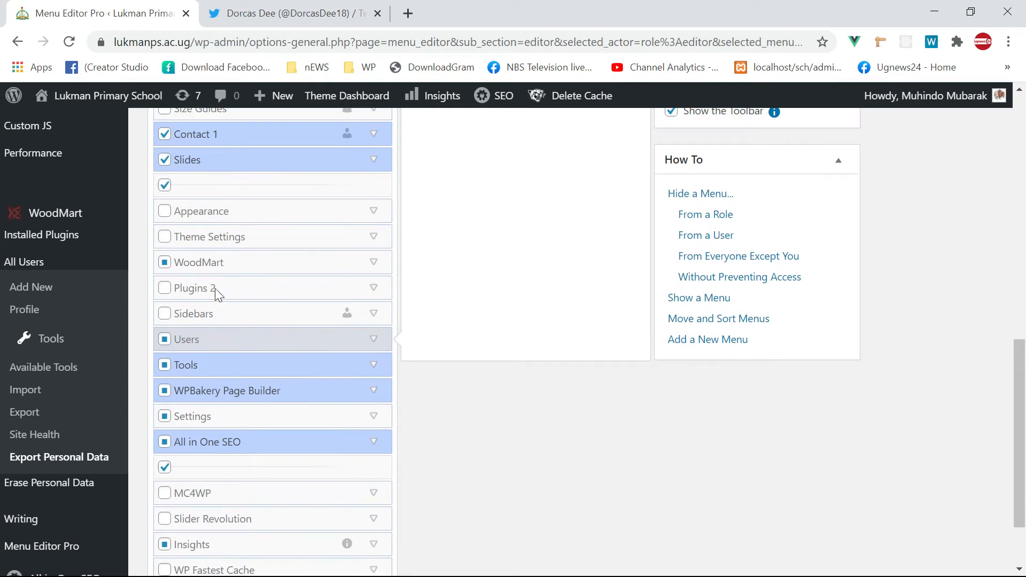
{"action": "scroll", "coordinate": [228, 251], "scroll_direction": "up", "scroll_amount": 2}
{"action": "scroll", "coordinate": [177, 249], "scroll_direction": "up", "scroll_amount": 2}
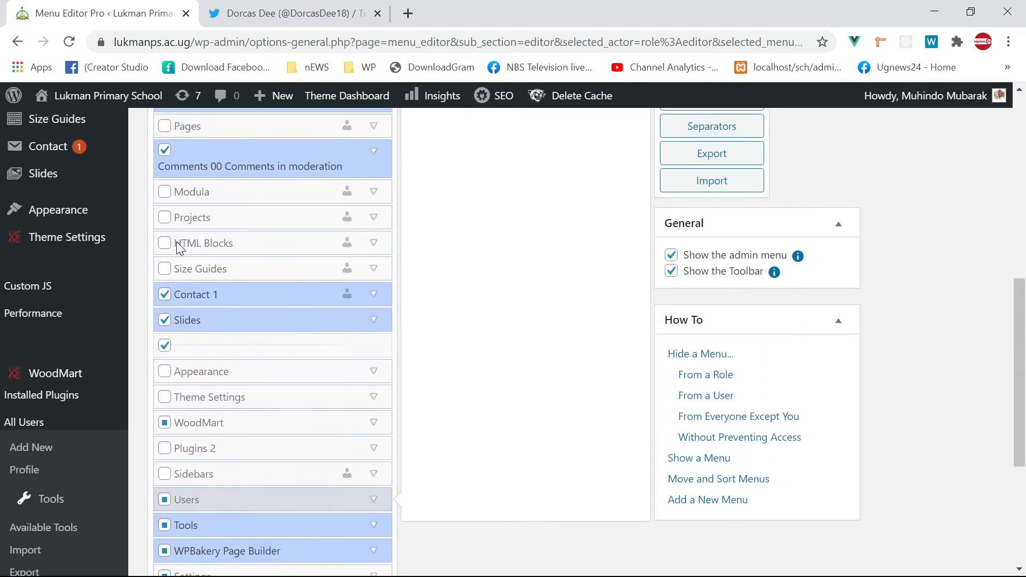
{"action": "scroll", "coordinate": [200, 284], "scroll_direction": "up", "scroll_amount": 4}
{"action": "scroll", "coordinate": [202, 283], "scroll_direction": "down", "scroll_amount": 4}
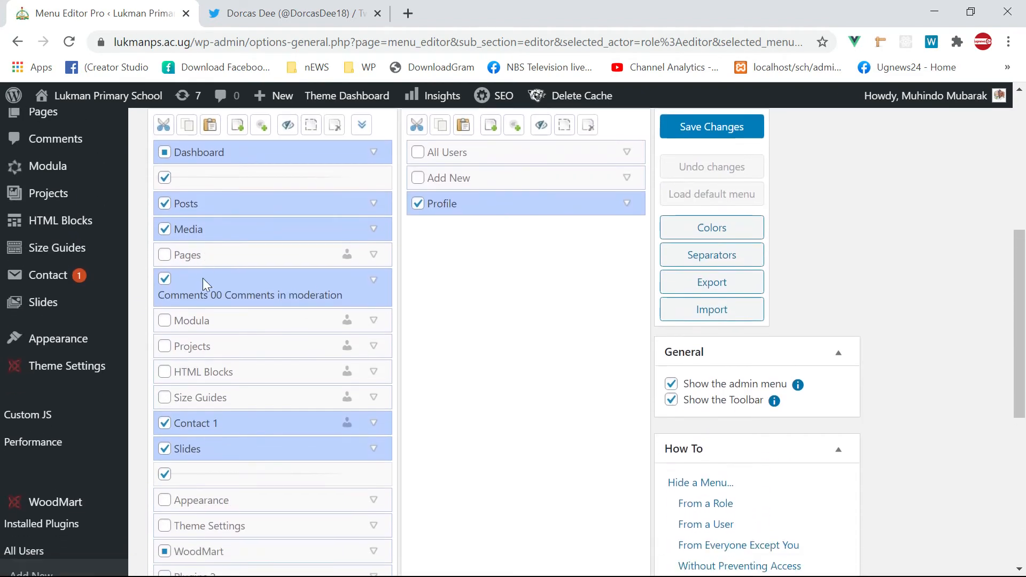
- Untick Slides and the divider row below it for the Editor role
{"action": "left_click", "coordinate": [166, 320]}
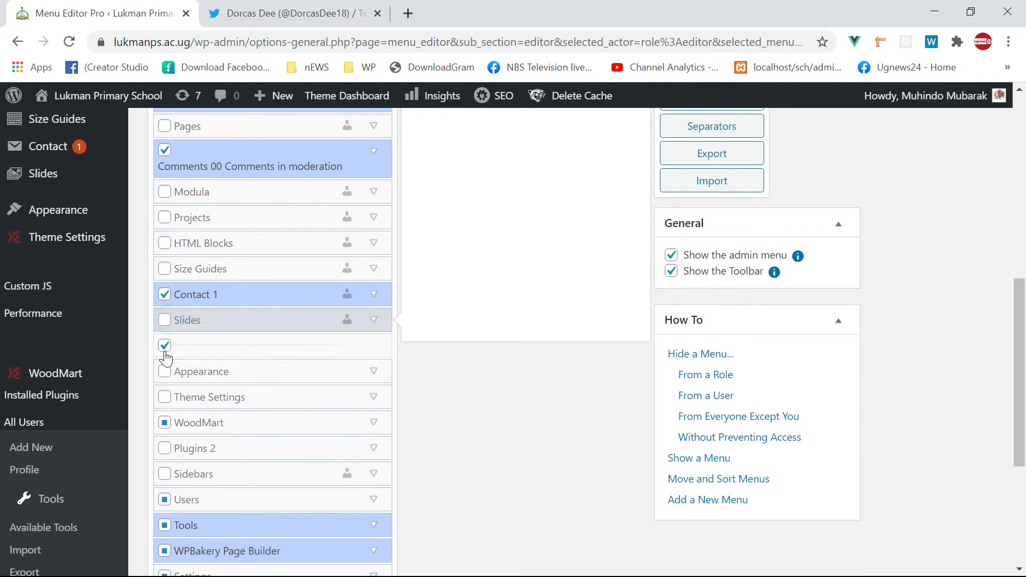
{"action": "scroll", "coordinate": [213, 375], "scroll_direction": "up", "scroll_amount": 2}
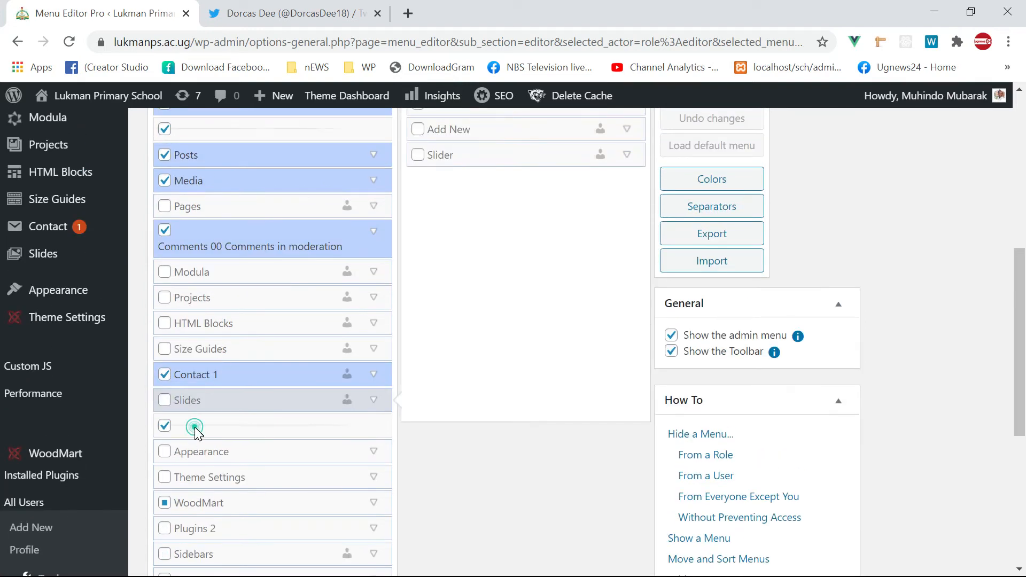
{"action": "left_click", "coordinate": [214, 427]}
{"action": "scroll", "coordinate": [374, 423], "scroll_direction": "up", "scroll_amount": 7}
{"action": "scroll", "coordinate": [449, 418], "scroll_direction": "down", "scroll_amount": 9}
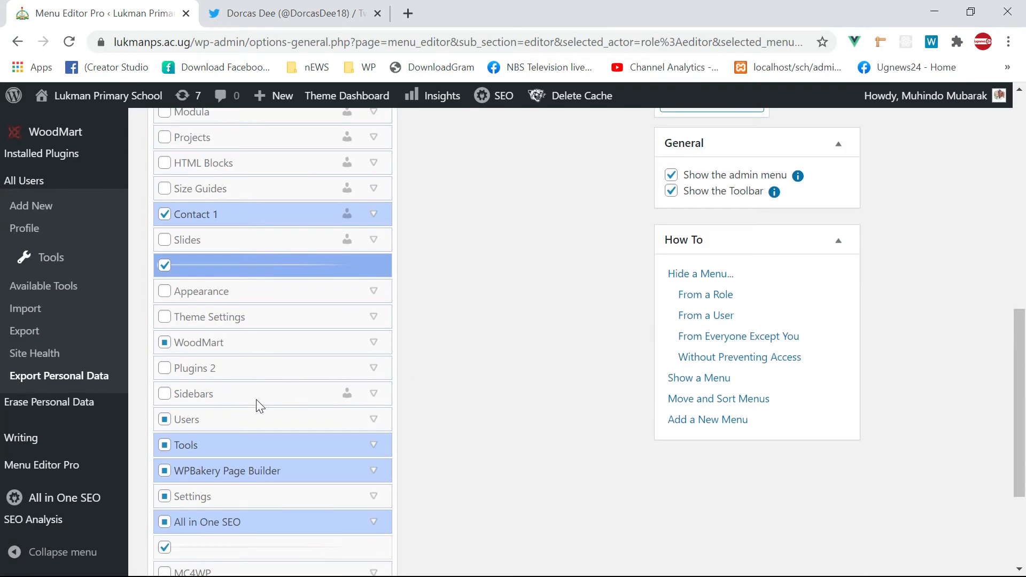
{"action": "left_click", "coordinate": [165, 266]}
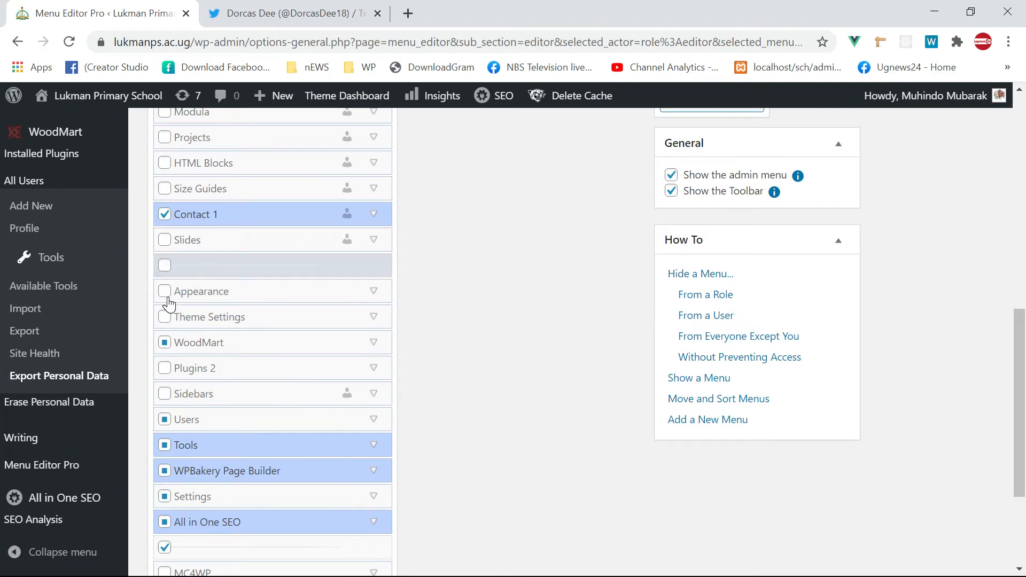
- Inspect the Appearance and WoodMart menu entries
{"action": "left_click", "coordinate": [188, 300]}
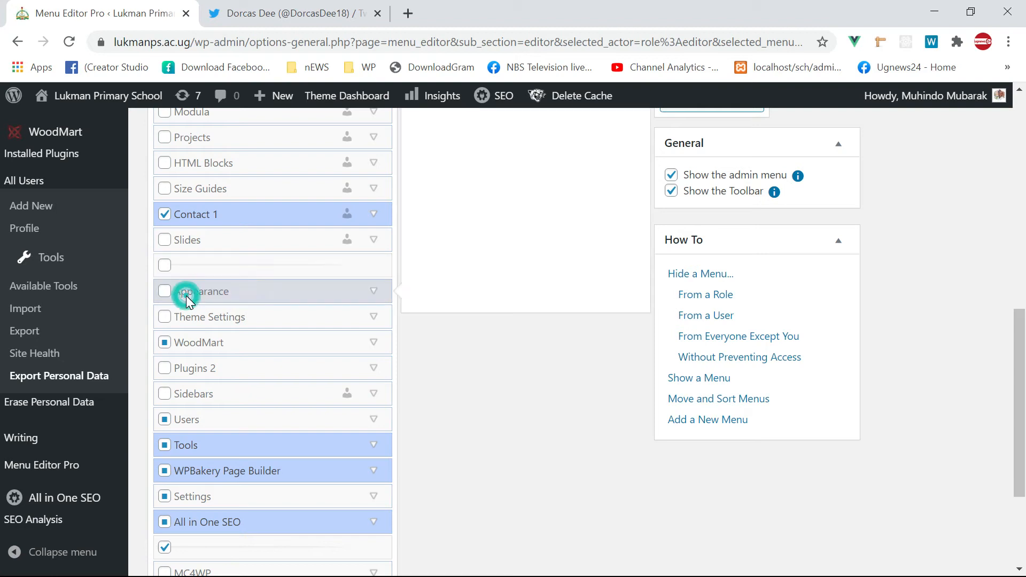
{"action": "scroll", "coordinate": [229, 311], "scroll_direction": "up", "scroll_amount": 2}
{"action": "scroll", "coordinate": [213, 326], "scroll_direction": "down", "scroll_amount": 2}
{"action": "scroll", "coordinate": [294, 331], "scroll_direction": "up", "scroll_amount": 3}
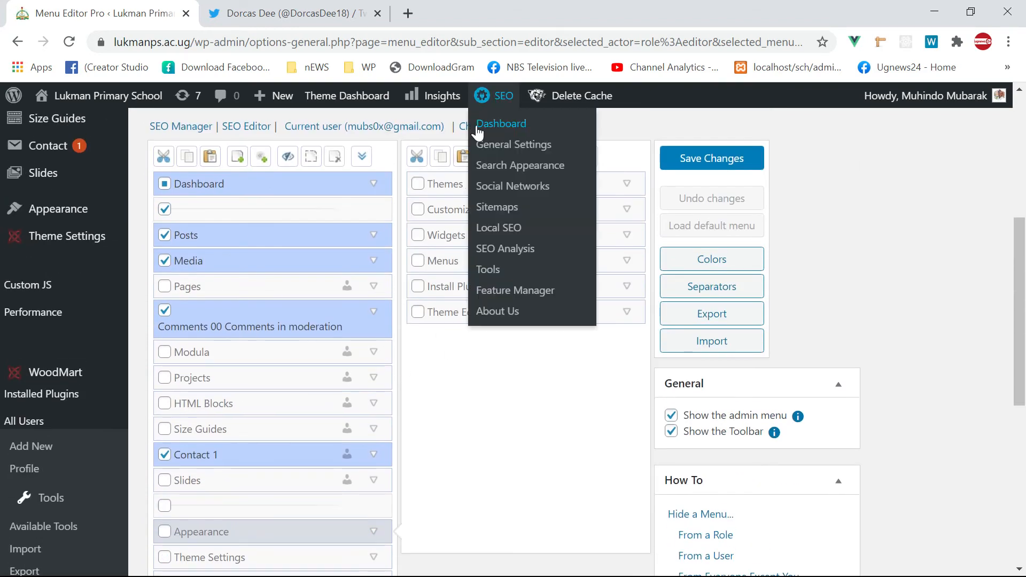
{"action": "scroll", "coordinate": [469, 249], "scroll_direction": "down", "scroll_amount": 2}
{"action": "scroll", "coordinate": [470, 249], "scroll_direction": "down", "scroll_amount": 4}
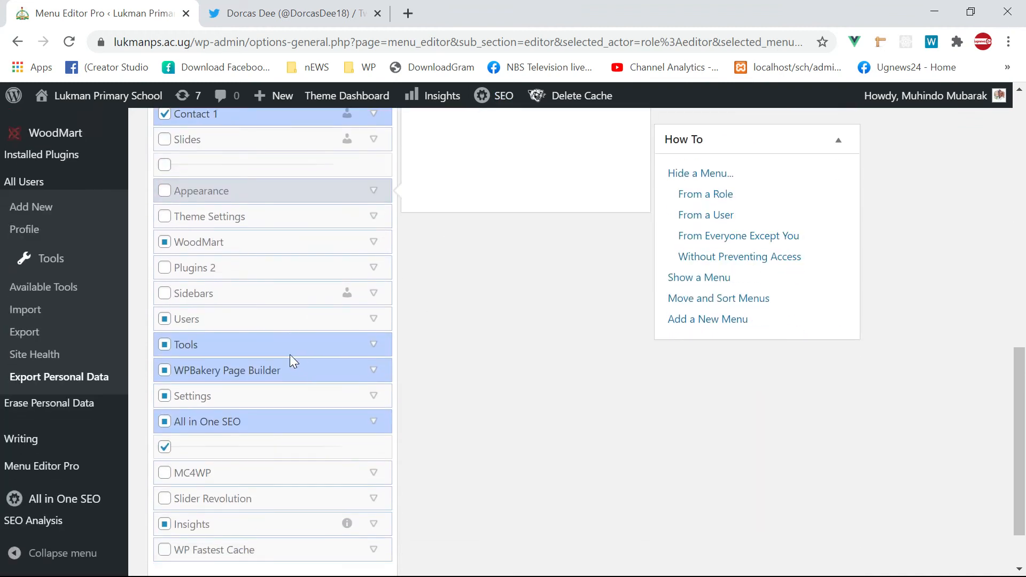
{"action": "scroll", "coordinate": [246, 326], "scroll_direction": "up", "scroll_amount": 1}
{"action": "scroll", "coordinate": [236, 323], "scroll_direction": "up", "scroll_amount": 2}
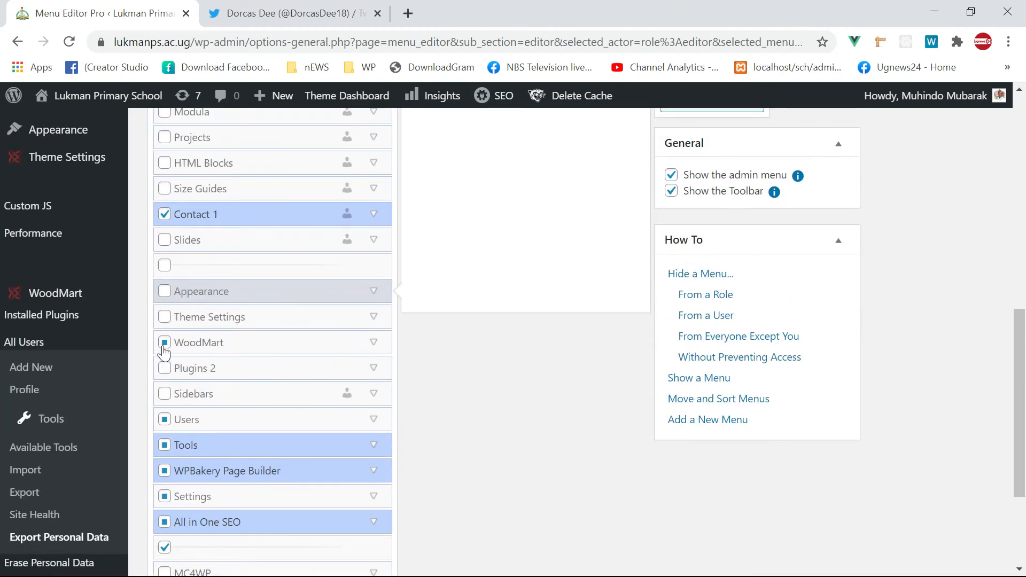
{"action": "left_click", "coordinate": [207, 343]}
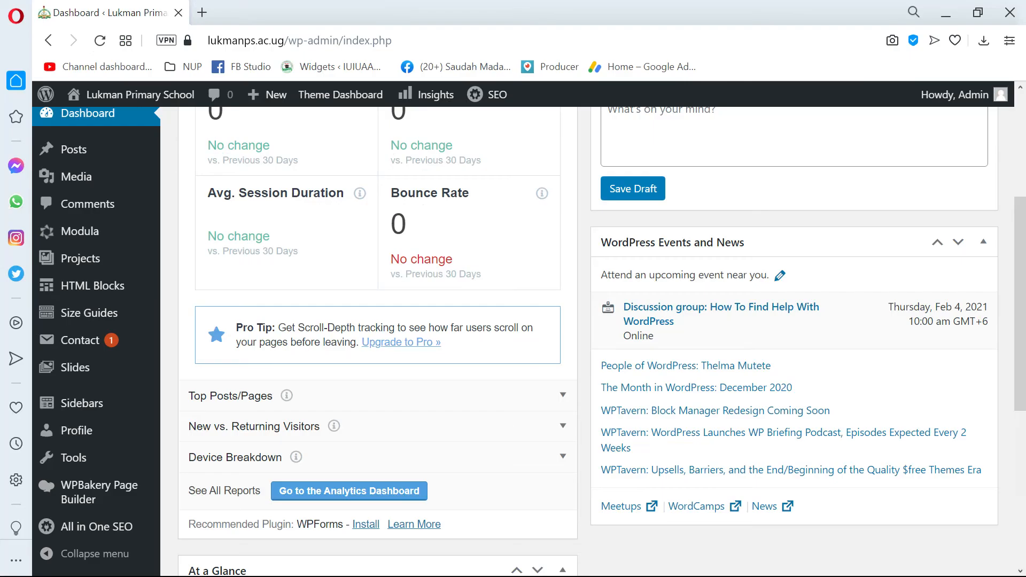
{"action": "scroll", "coordinate": [85, 343], "scroll_direction": "up", "scroll_amount": 3}
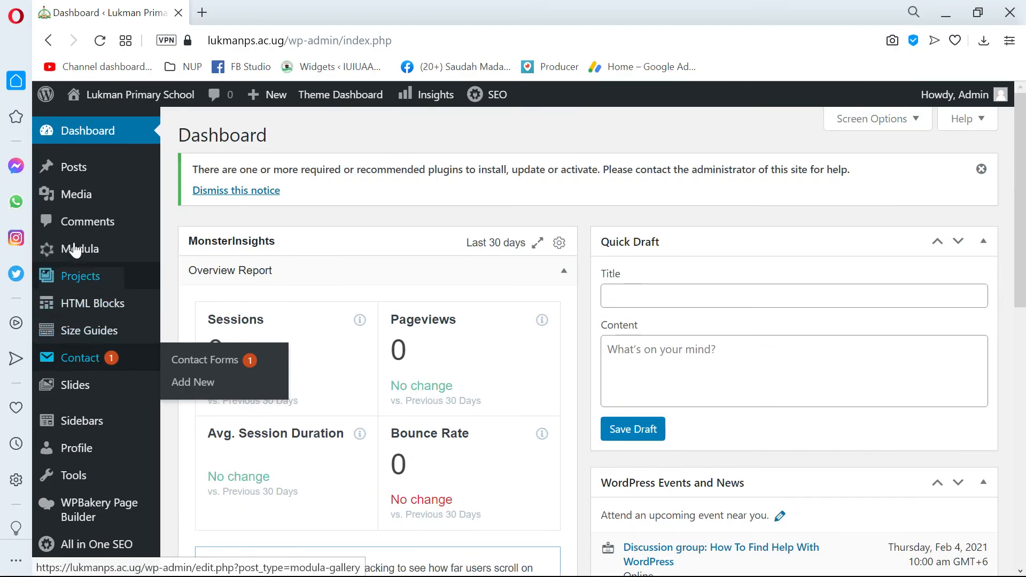
{"action": "scroll", "coordinate": [84, 309], "scroll_direction": "down", "scroll_amount": 7}
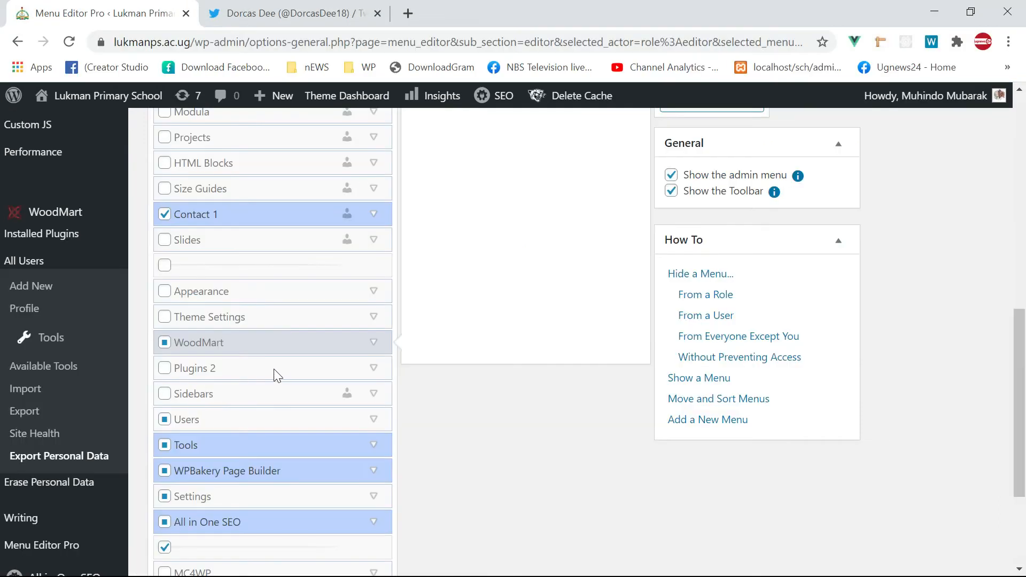
- Hide Contact and WoodMart from the Editor's menu
{"action": "left_click", "coordinate": [165, 215]}
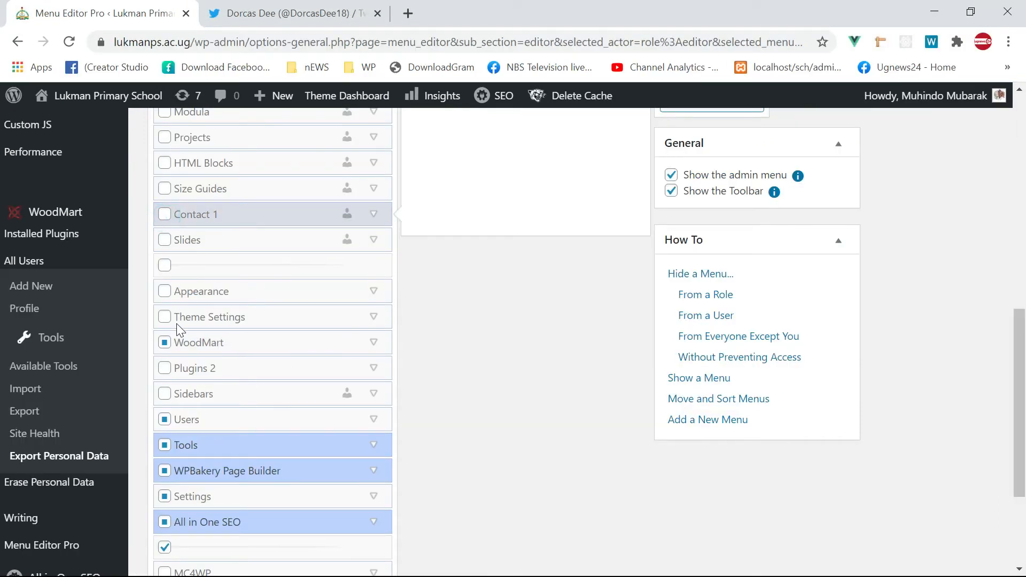
{"action": "left_click", "coordinate": [165, 215]}
{"action": "left_click", "coordinate": [165, 216]}
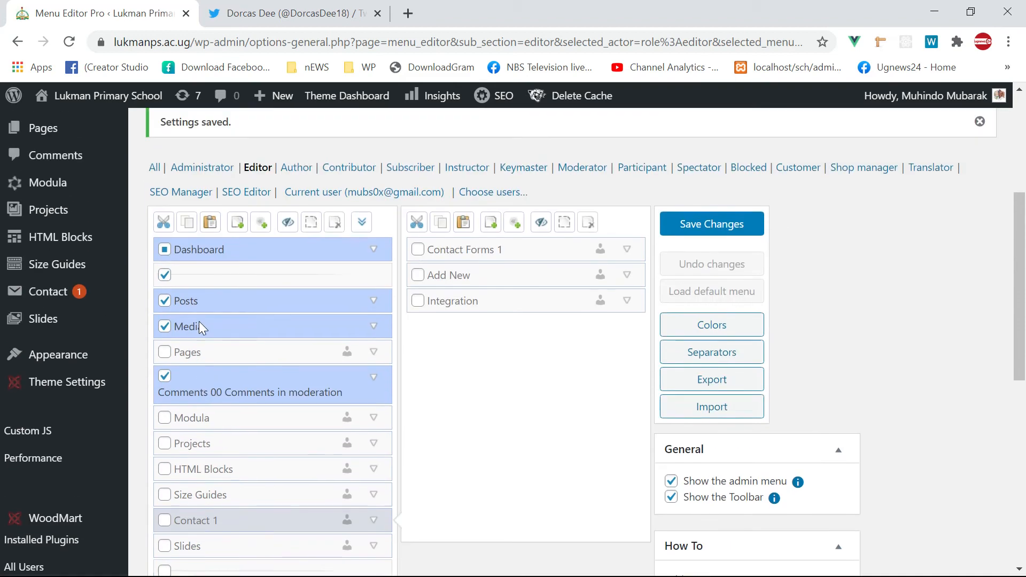
{"action": "scroll", "coordinate": [198, 322], "scroll_direction": "down", "scroll_amount": 9}
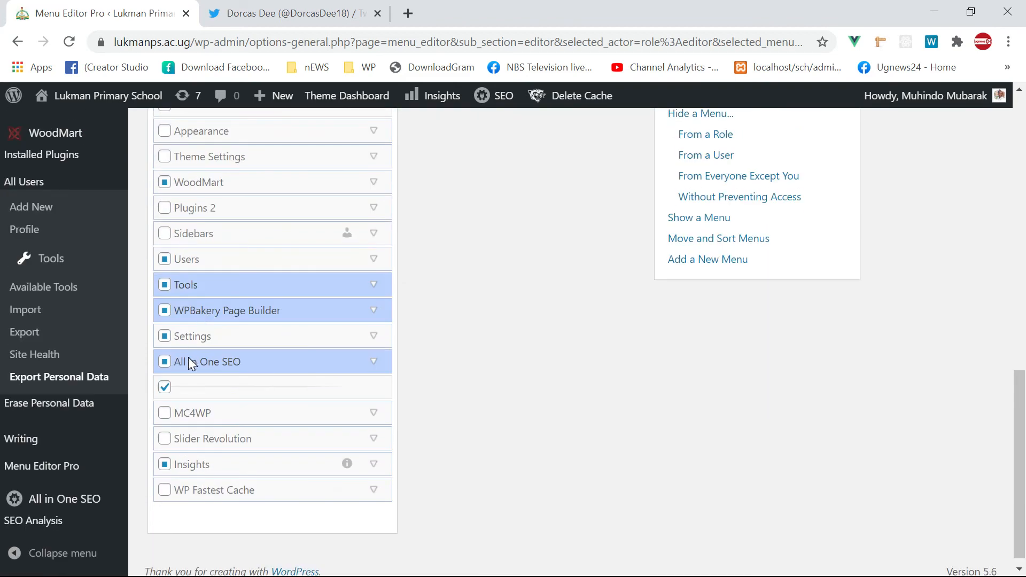
{"action": "left_click", "coordinate": [165, 196]}
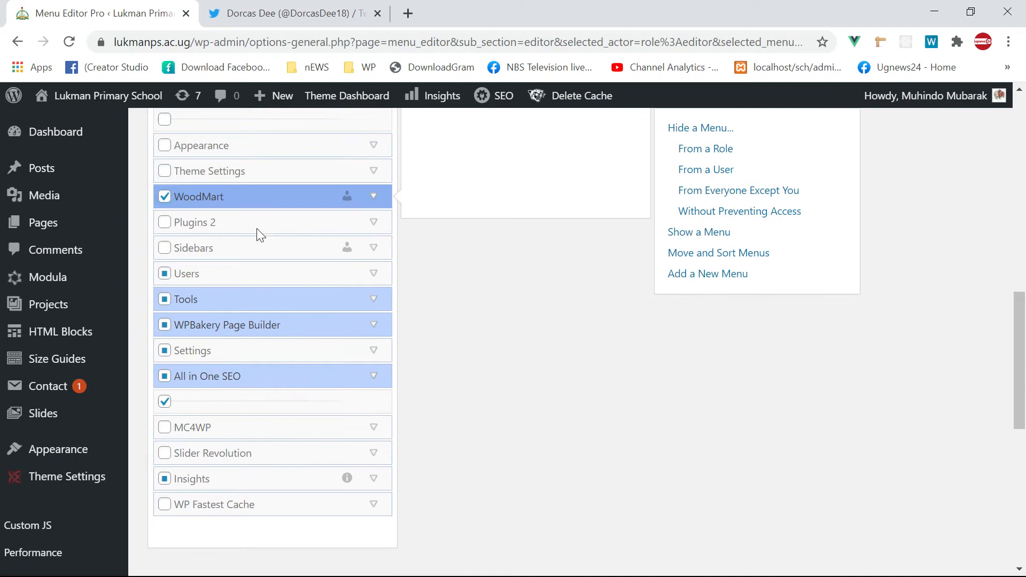
{"action": "scroll", "coordinate": [788, 275], "scroll_direction": "up", "scroll_amount": 8}
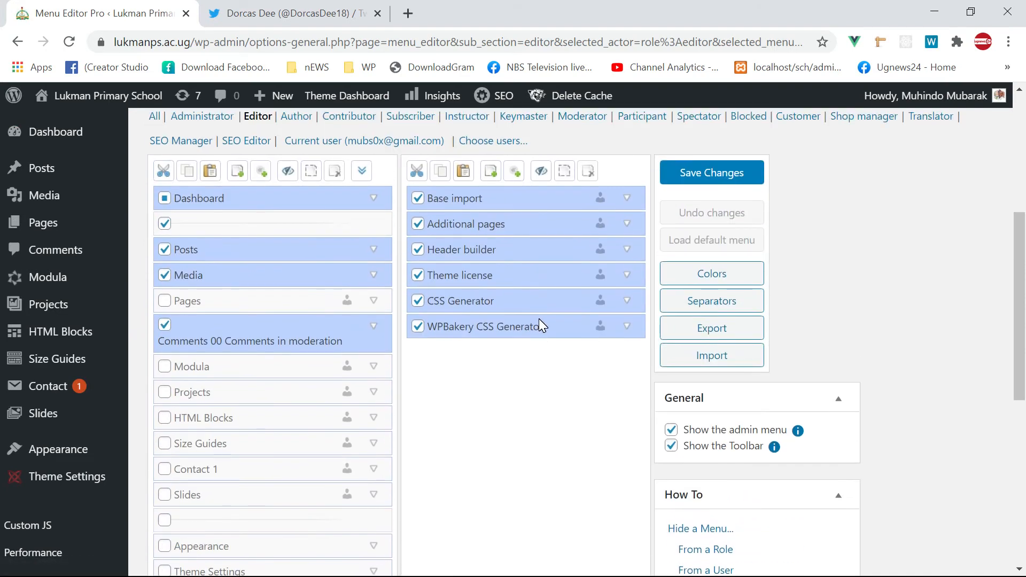
{"action": "scroll", "coordinate": [539, 318], "scroll_direction": "down", "scroll_amount": 8}
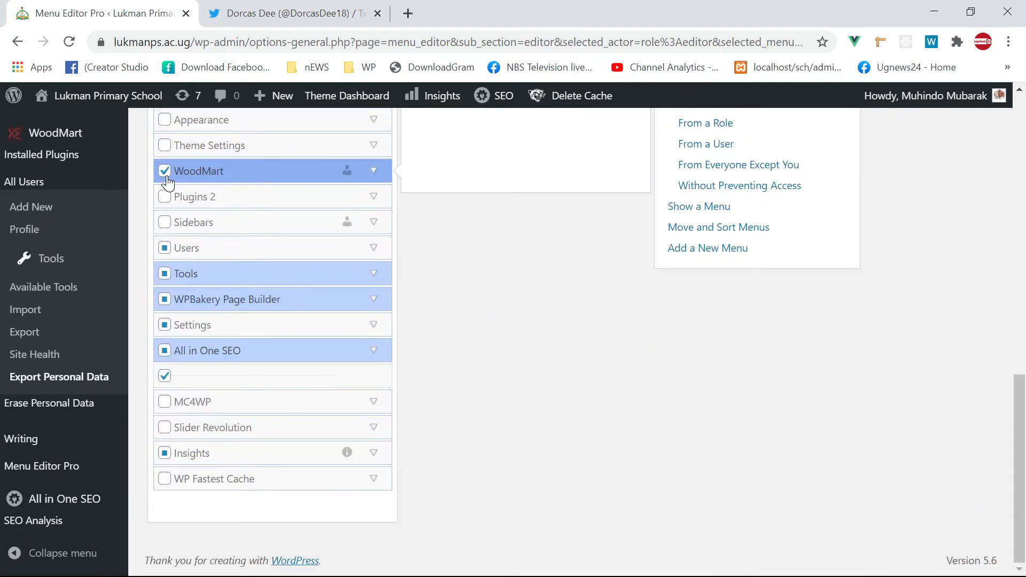
{"action": "left_click", "coordinate": [165, 173]}
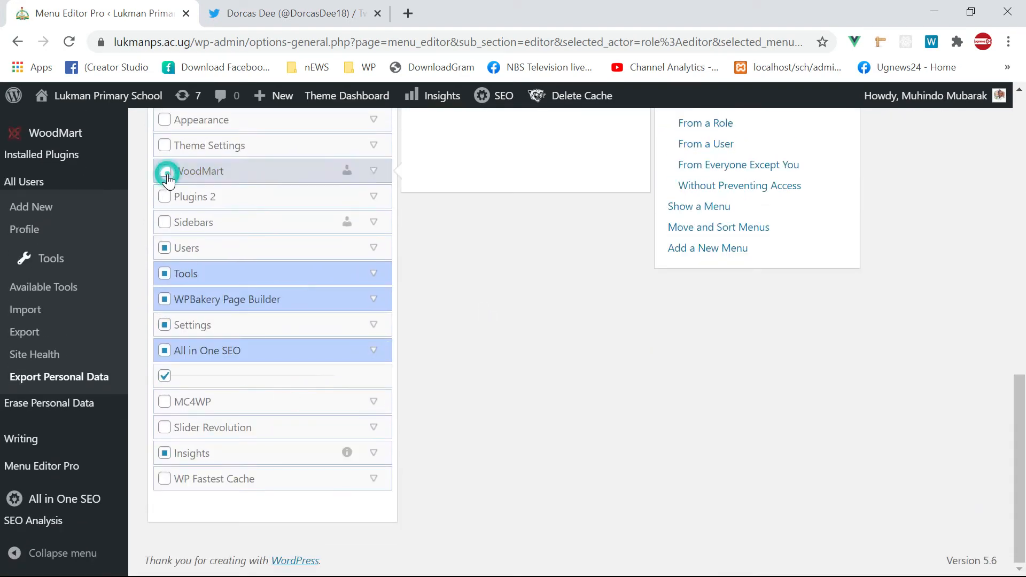
- Keep Users and Settings visible while hiding Tools and WPBakery Page Builder for editors
{"action": "left_click", "coordinate": [163, 250]}
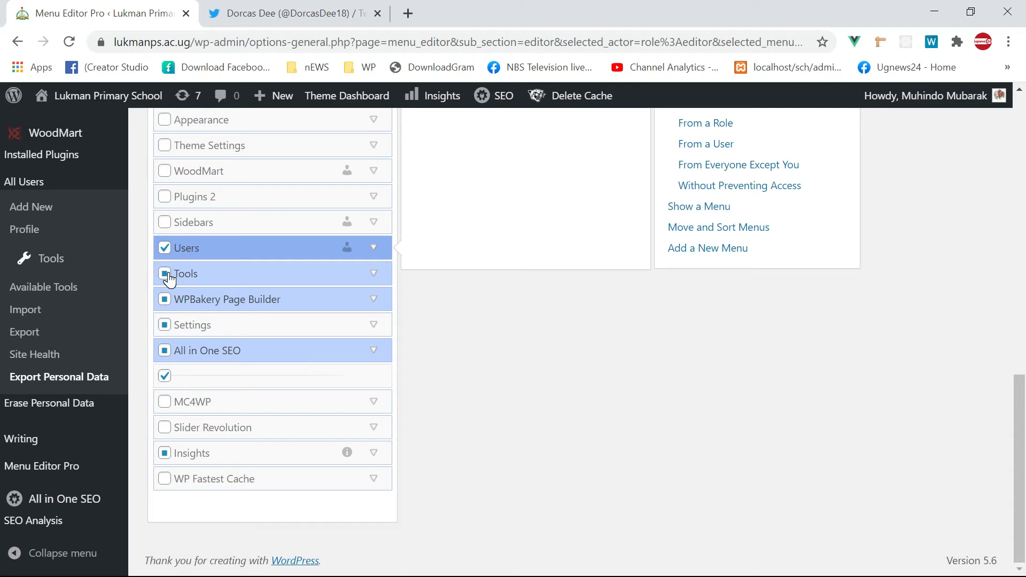
{"action": "left_click", "coordinate": [166, 274]}
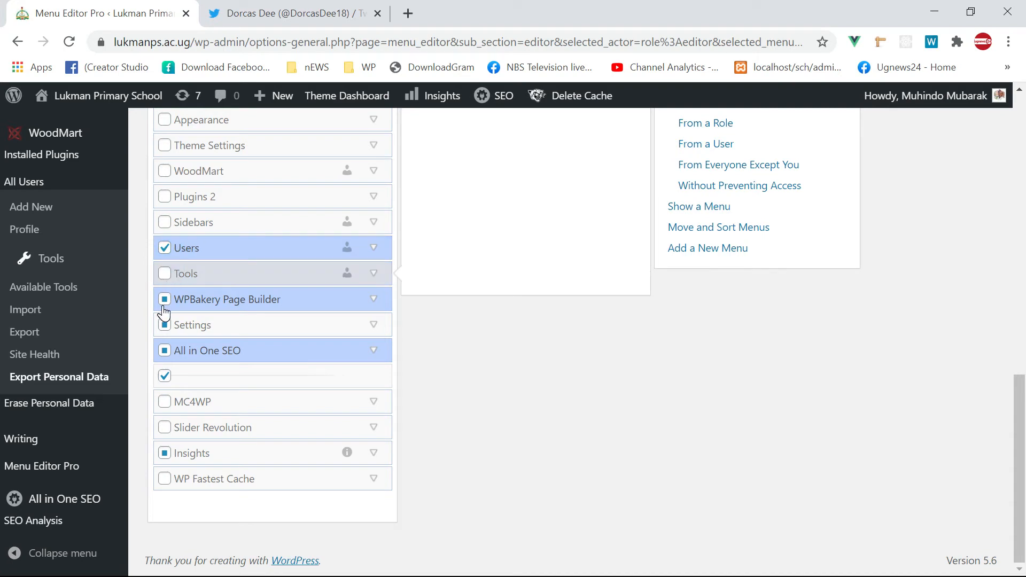
{"action": "left_click", "coordinate": [165, 303]}
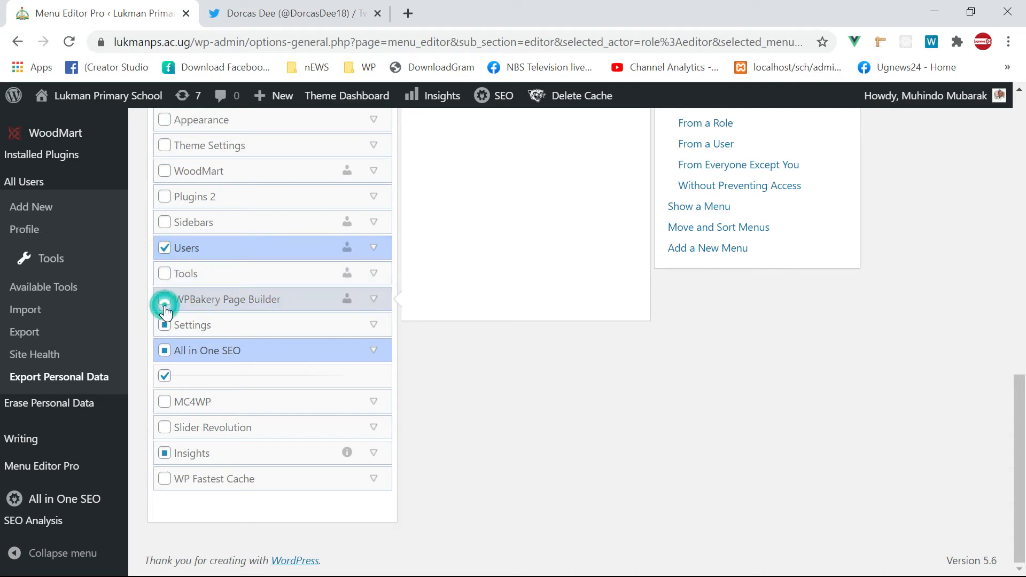
{"action": "left_click", "coordinate": [166, 327]}
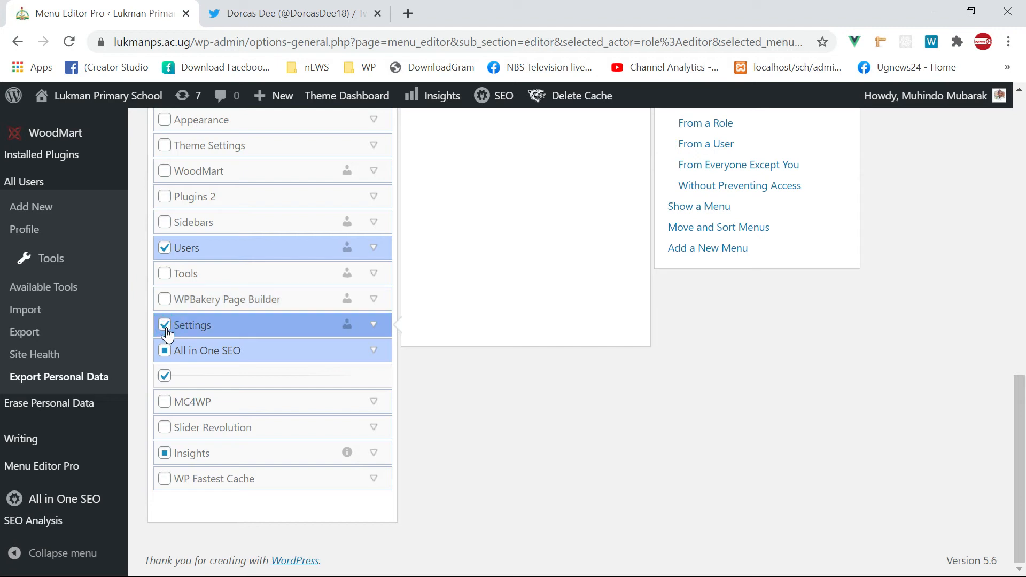
{"action": "left_click", "coordinate": [166, 327]}
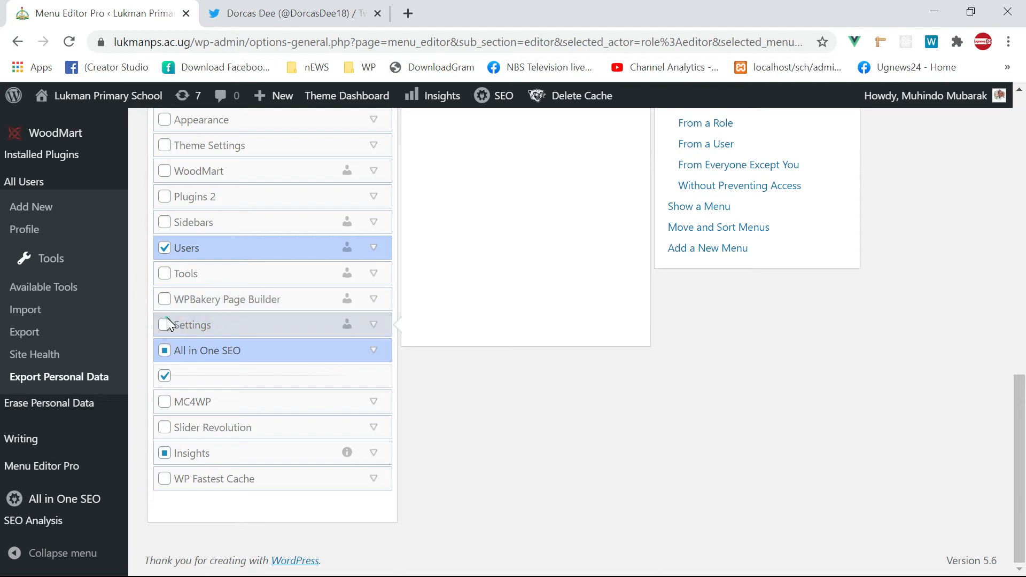
{"action": "left_click", "coordinate": [165, 326]}
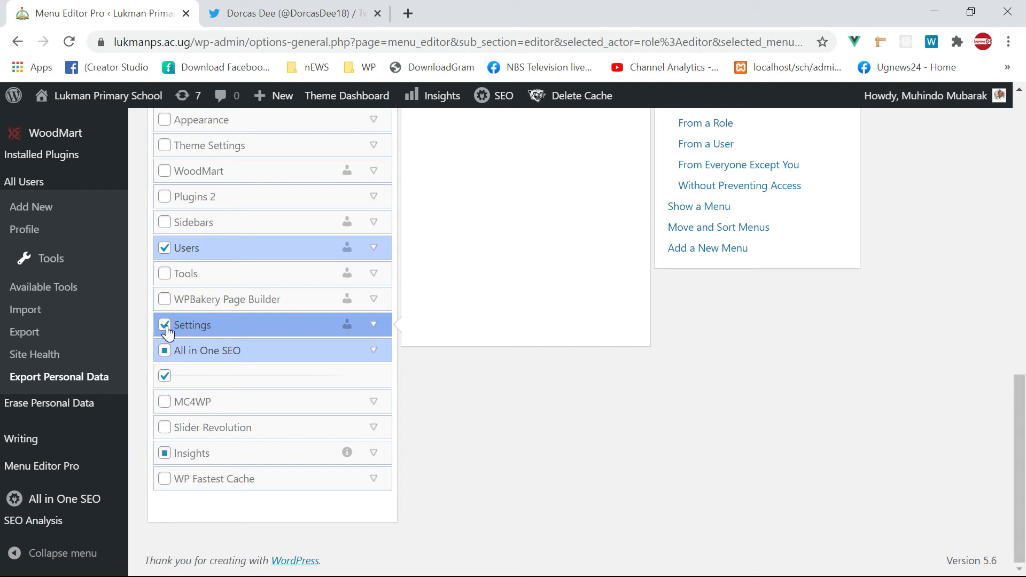
{"action": "left_click", "coordinate": [166, 327]}
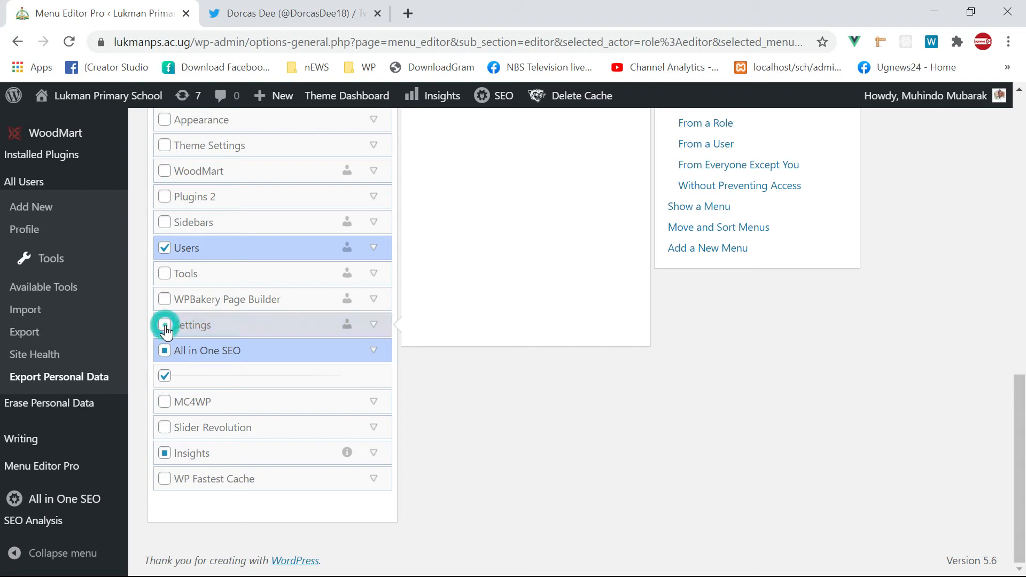
{"action": "left_click", "coordinate": [165, 327]}
{"action": "scroll", "coordinate": [583, 377], "scroll_direction": "up", "scroll_amount": 3}
{"action": "scroll", "coordinate": [583, 377], "scroll_direction": "up", "scroll_amount": 4}
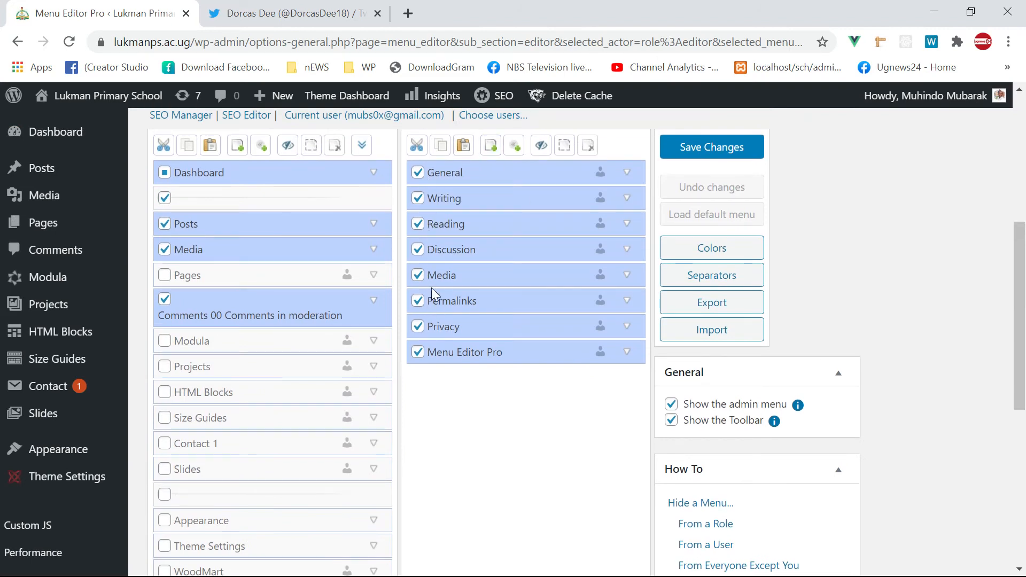
{"action": "scroll", "coordinate": [423, 291], "scroll_direction": "down", "scroll_amount": 7}
- Untick Settings, All in One SEO, the divider below it and Insights for editors
{"action": "left_click", "coordinate": [165, 325]}
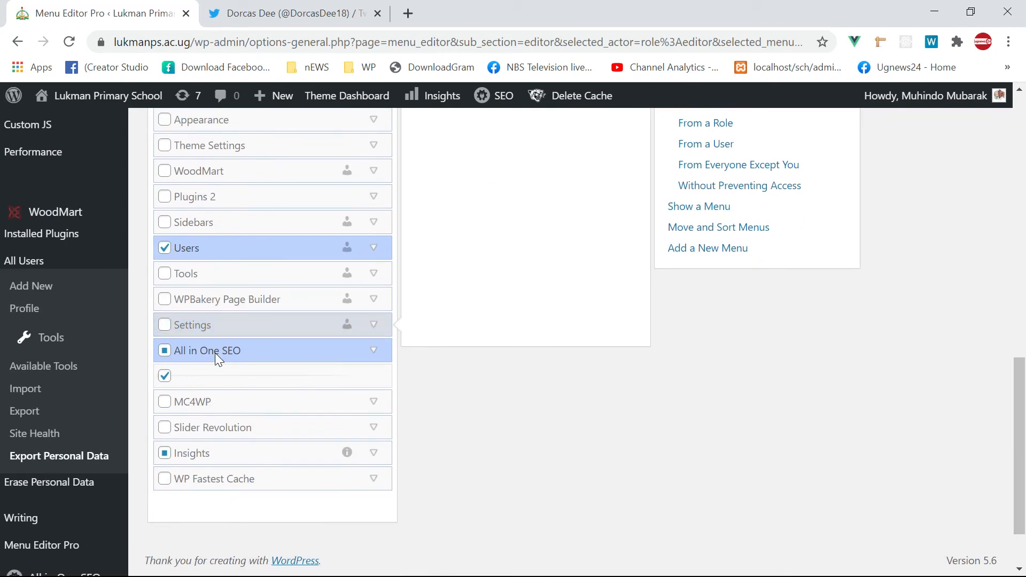
{"action": "left_click", "coordinate": [166, 351]}
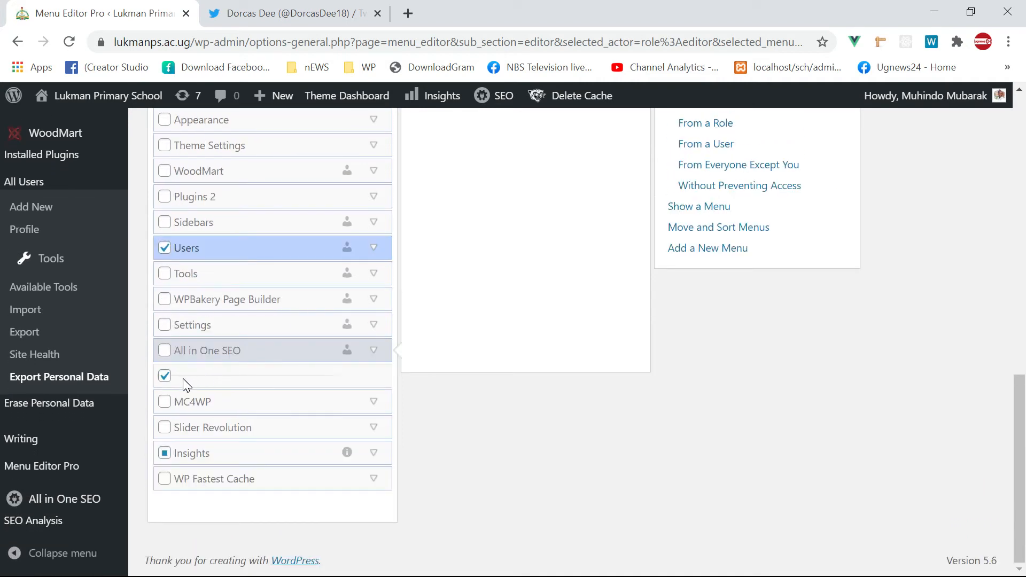
{"action": "left_click", "coordinate": [165, 375]}
{"action": "left_click", "coordinate": [164, 454]}
{"action": "left_click", "coordinate": [165, 454]}
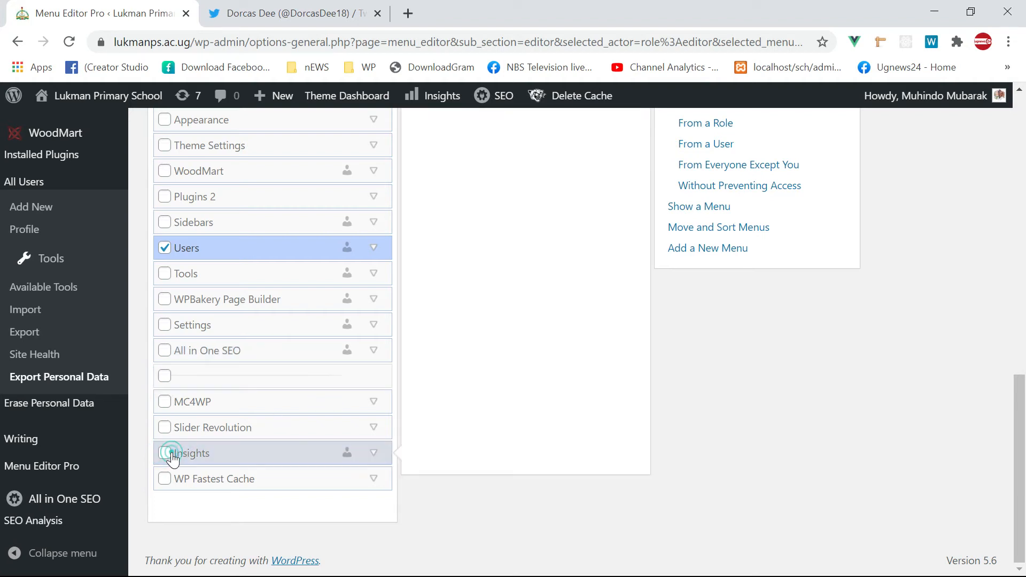
{"action": "scroll", "coordinate": [270, 377], "scroll_direction": "up", "scroll_amount": 3}
{"action": "scroll", "coordinate": [239, 407], "scroll_direction": "up", "scroll_amount": 5}
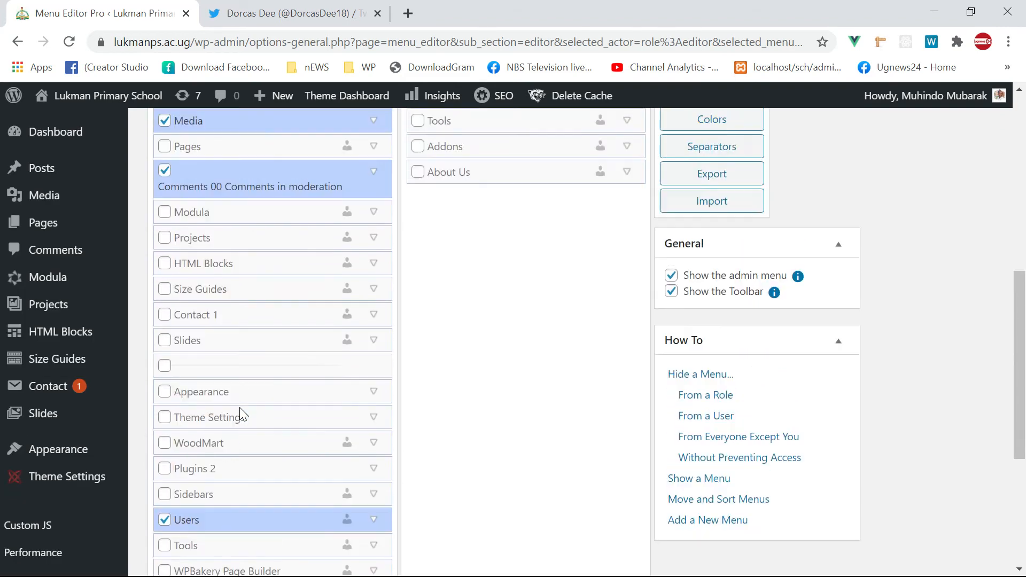
{"action": "scroll", "coordinate": [213, 310], "scroll_direction": "up", "scroll_amount": 2}
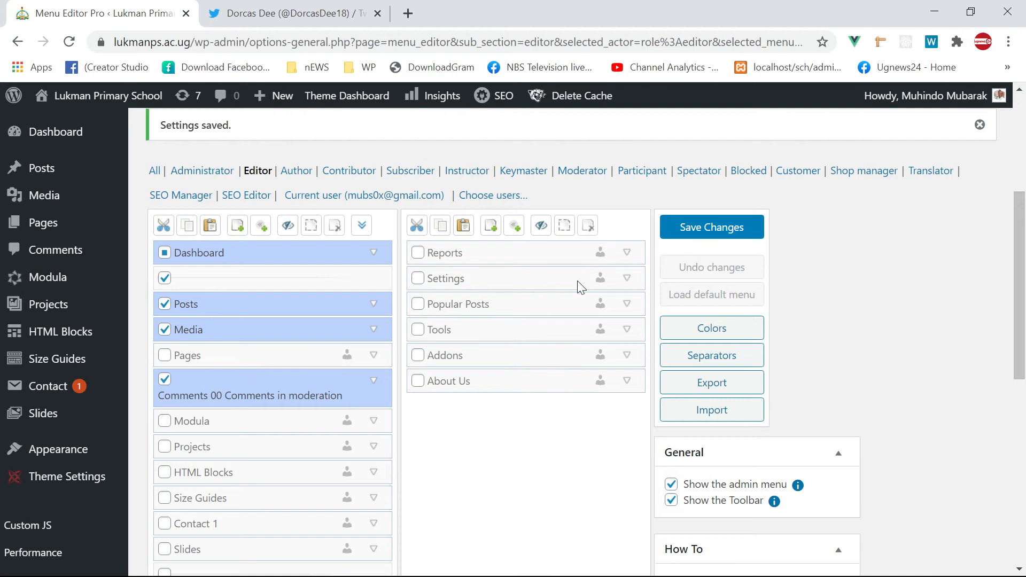
- Save the Editor menu changes and reload the editor's Dashboard to see the trimmed sidebar
{"action": "left_click", "coordinate": [695, 228]}
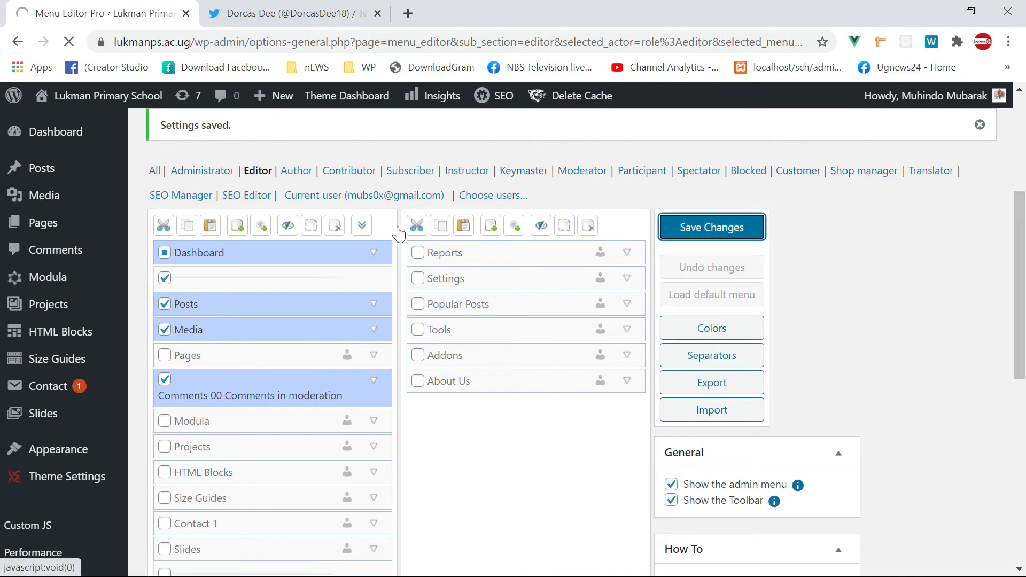
{"action": "scroll", "coordinate": [103, 326], "scroll_direction": "down", "scroll_amount": 7}
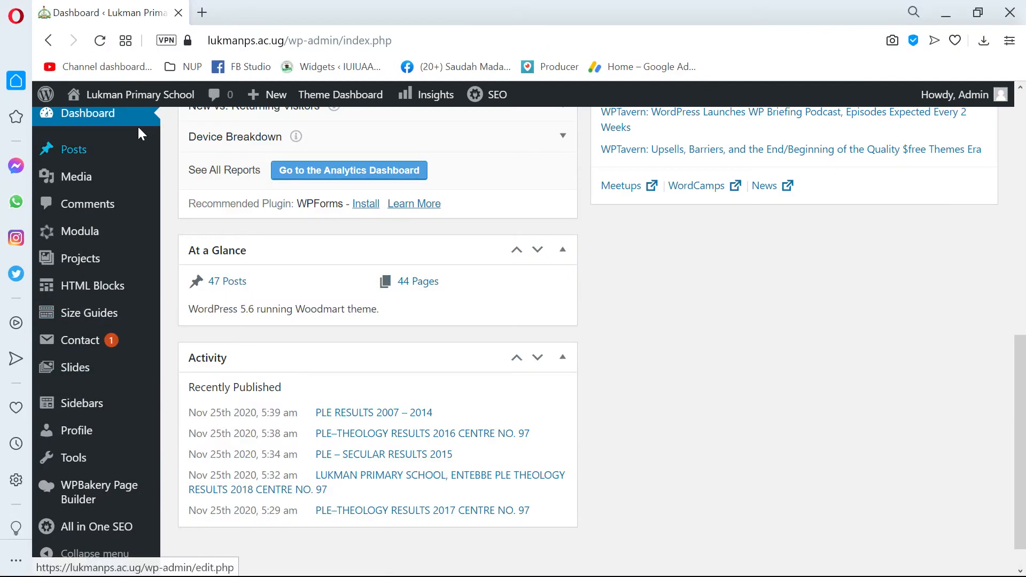
{"action": "left_click", "coordinate": [100, 40]}
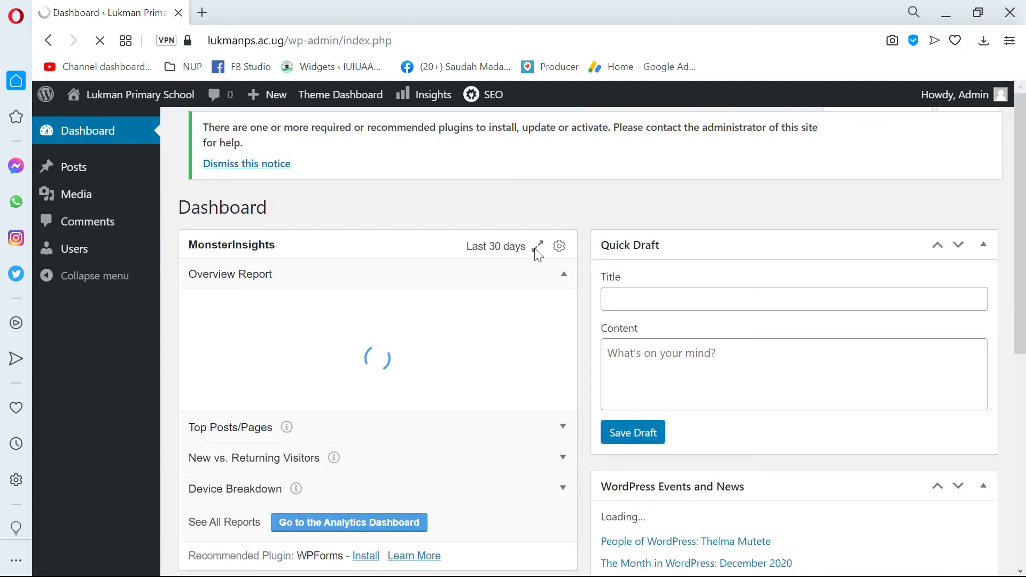
- Check the Posts and Users submenus in the editor's trimmed sidebar
{"action": "scroll", "coordinate": [298, 312], "scroll_direction": "up", "scroll_amount": 4}
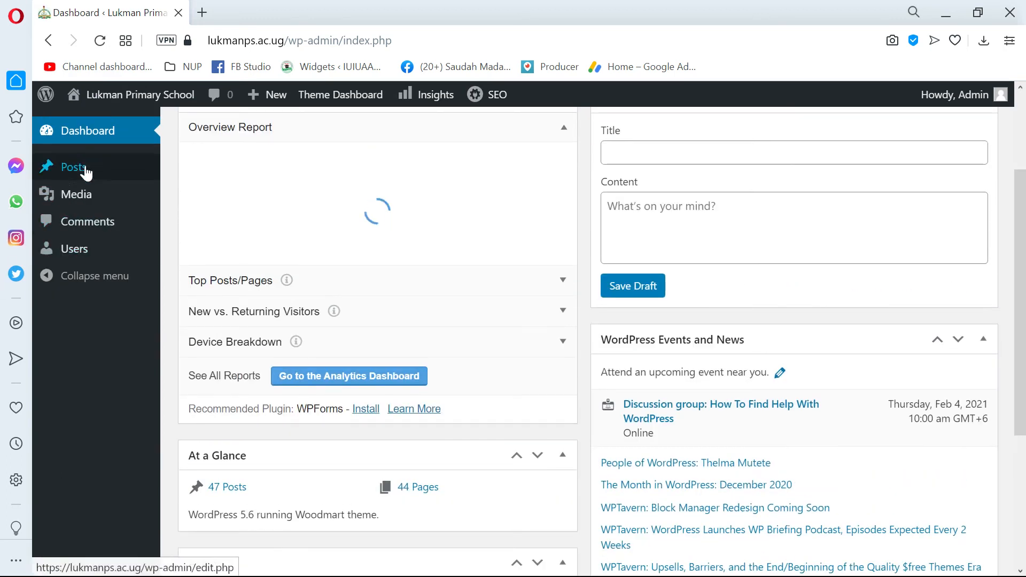
{"action": "mouse_move", "coordinate": [80, 170]}
{"action": "mouse_move", "coordinate": [88, 251]}
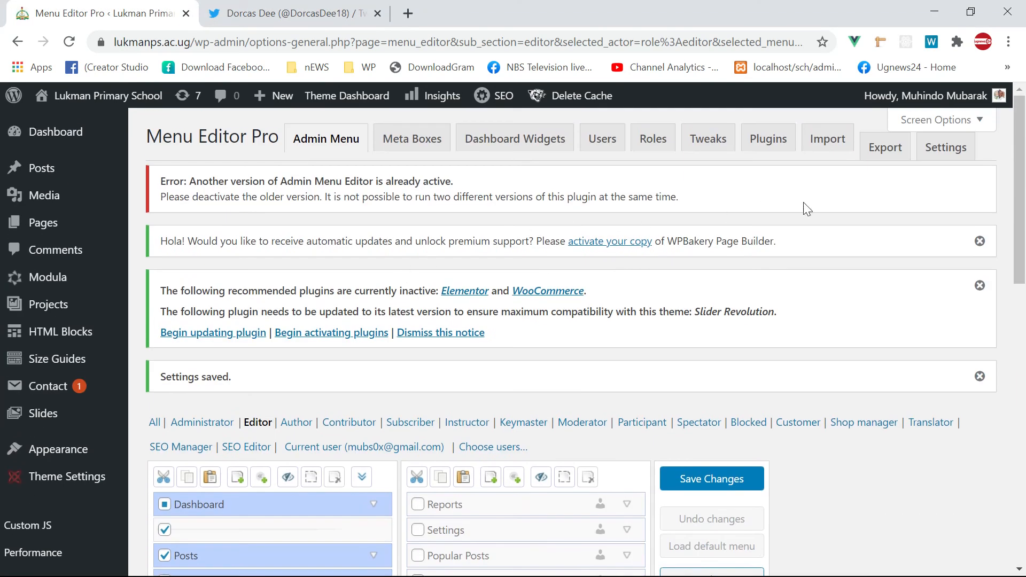
{"action": "scroll", "coordinate": [540, 304], "scroll_direction": "down", "scroll_amount": 1}
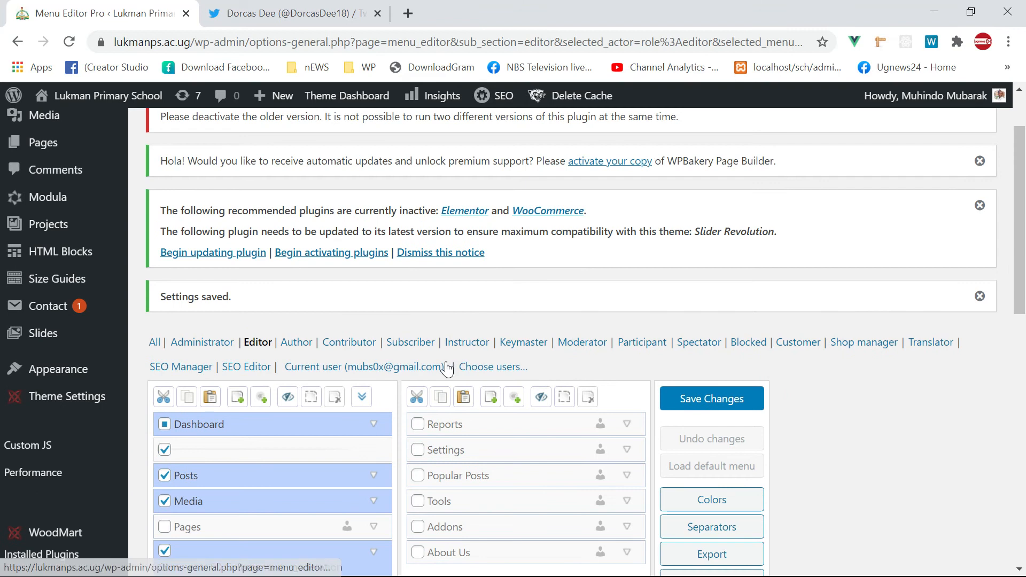
{"action": "scroll", "coordinate": [390, 388], "scroll_direction": "down", "scroll_amount": 2}
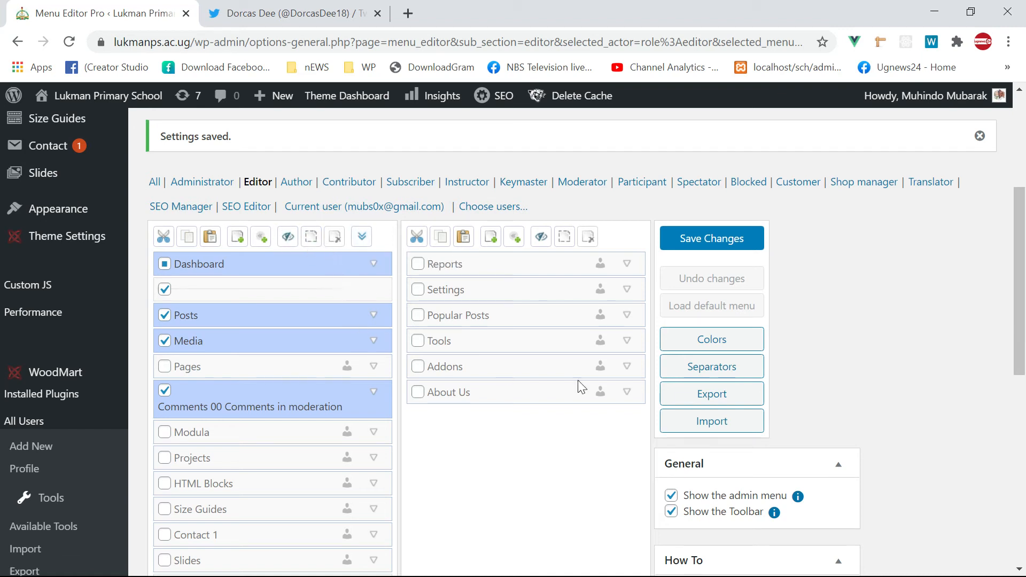
{"action": "scroll", "coordinate": [713, 394], "scroll_direction": "down", "scroll_amount": 6}
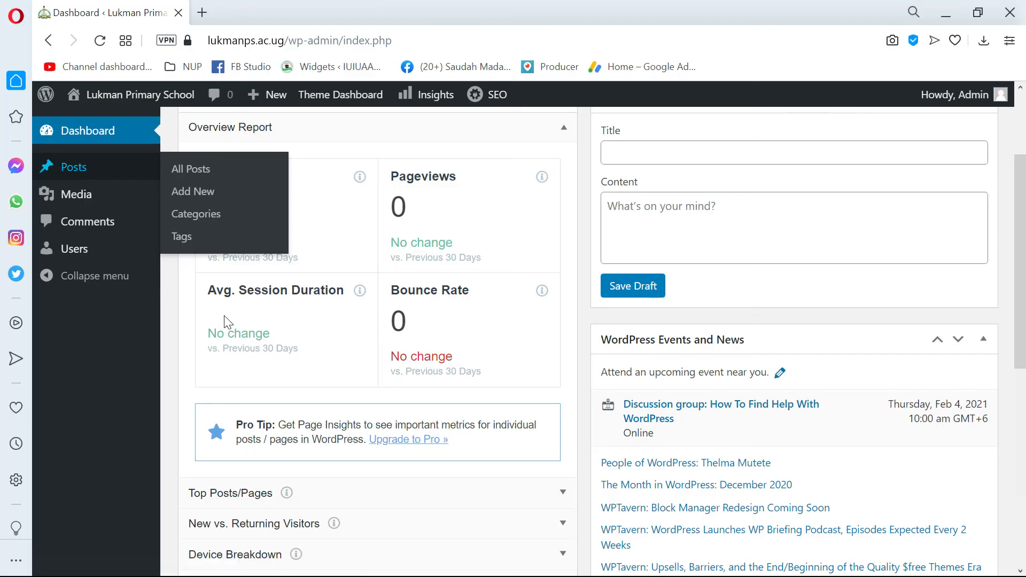
{"action": "scroll", "coordinate": [374, 331], "scroll_direction": "down", "scroll_amount": 3}
{"action": "scroll", "coordinate": [448, 369], "scroll_direction": "down", "scroll_amount": 5}
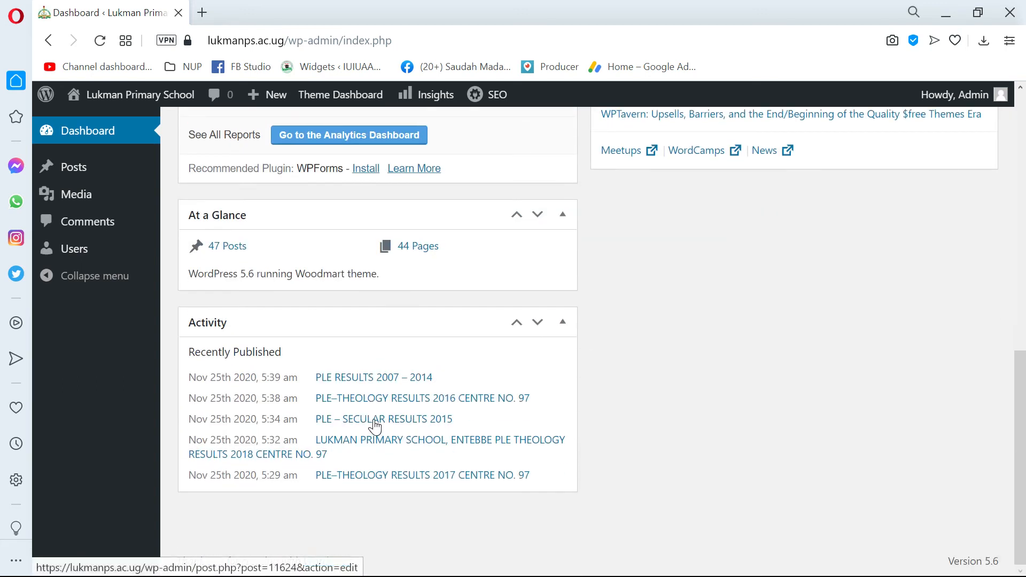
{"action": "scroll", "coordinate": [374, 422], "scroll_direction": "up", "scroll_amount": 5}
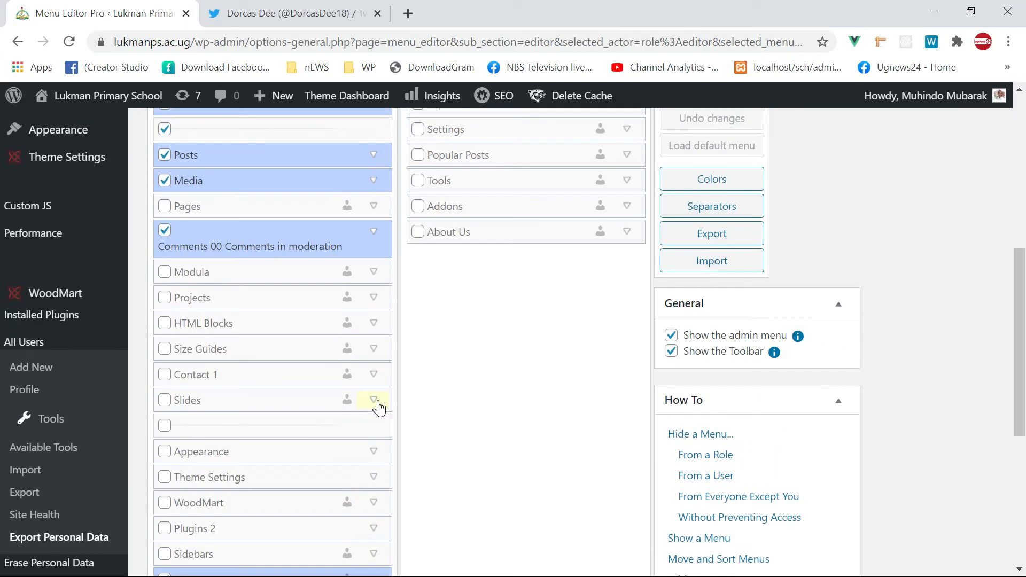
- Scroll through the Menu Editor Pro lists and up to the top of the editor's Dashboard
{"action": "scroll", "coordinate": [378, 407], "scroll_direction": "up", "scroll_amount": 3}
{"action": "scroll", "coordinate": [614, 353], "scroll_direction": "up", "scroll_amount": 2}
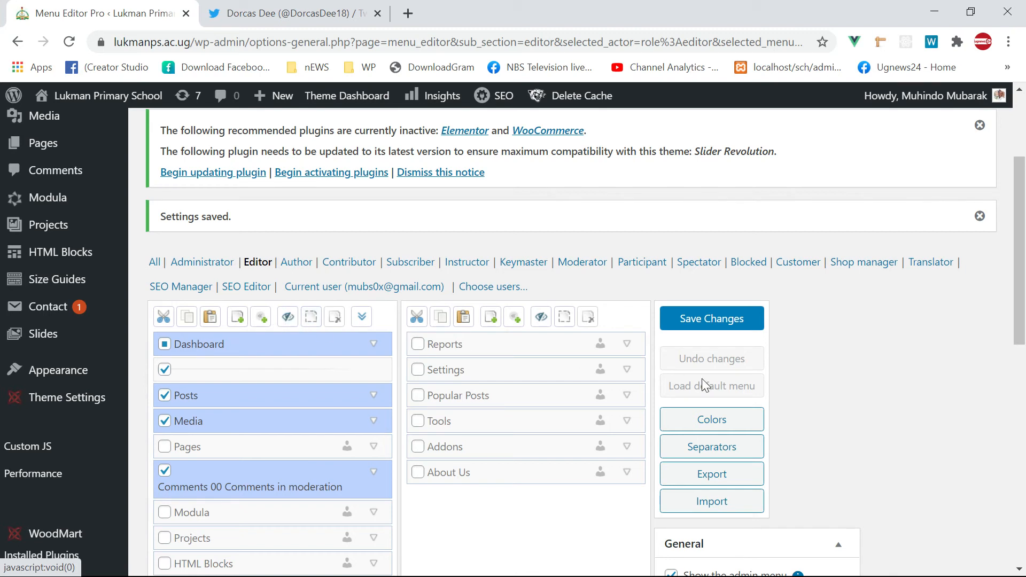
{"action": "scroll", "coordinate": [711, 386], "scroll_direction": "down", "scroll_amount": 2}
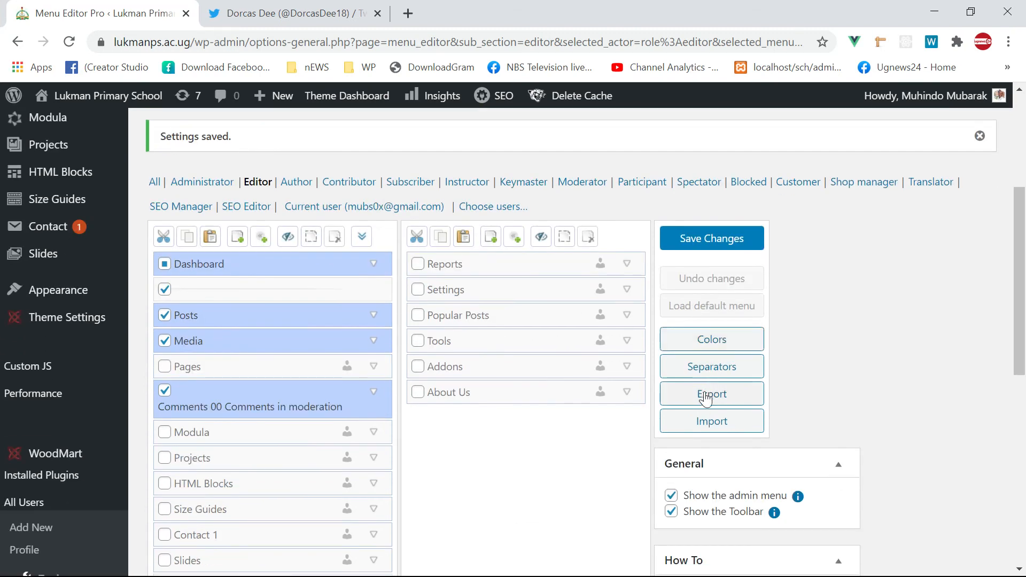
{"action": "scroll", "coordinate": [718, 466], "scroll_direction": "down", "scroll_amount": 5}
{"action": "scroll", "coordinate": [206, 413], "scroll_direction": "down", "scroll_amount": 5}
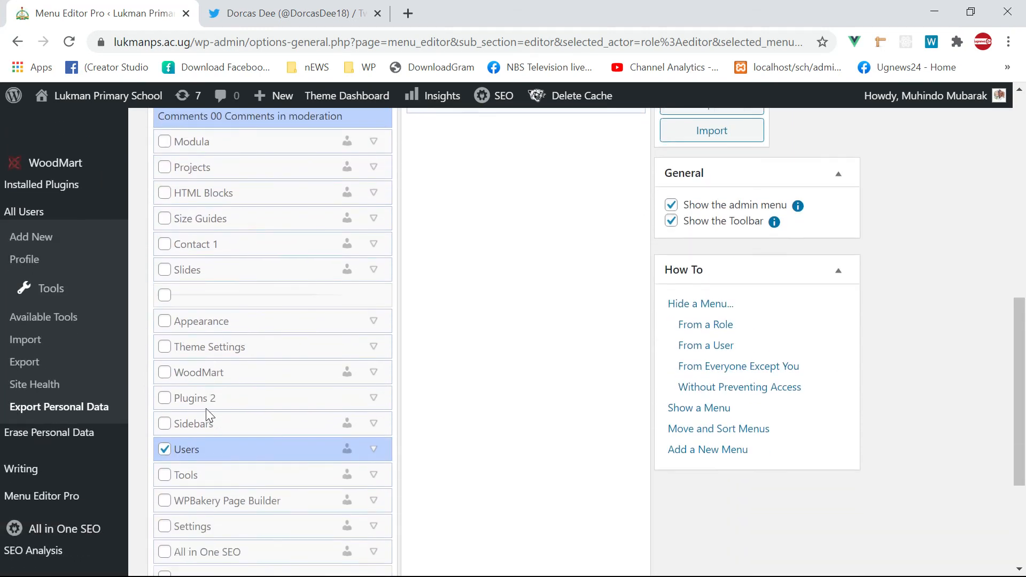
{"action": "scroll", "coordinate": [220, 324], "scroll_direction": "up", "scroll_amount": 10}
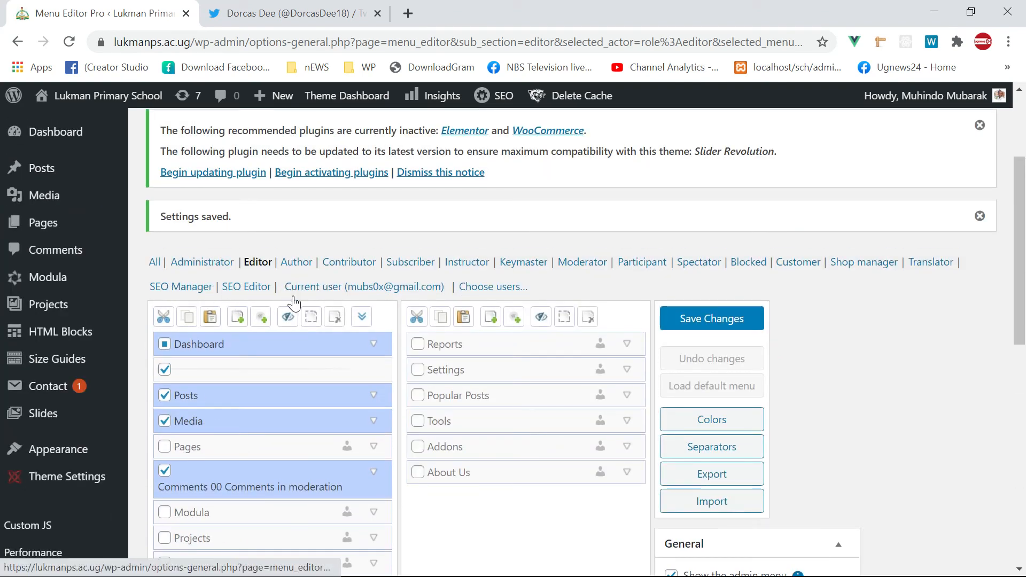
{"action": "scroll", "coordinate": [58, 363], "scroll_direction": "down", "scroll_amount": 3}
{"action": "scroll", "coordinate": [64, 363], "scroll_direction": "down", "scroll_amount": 5}
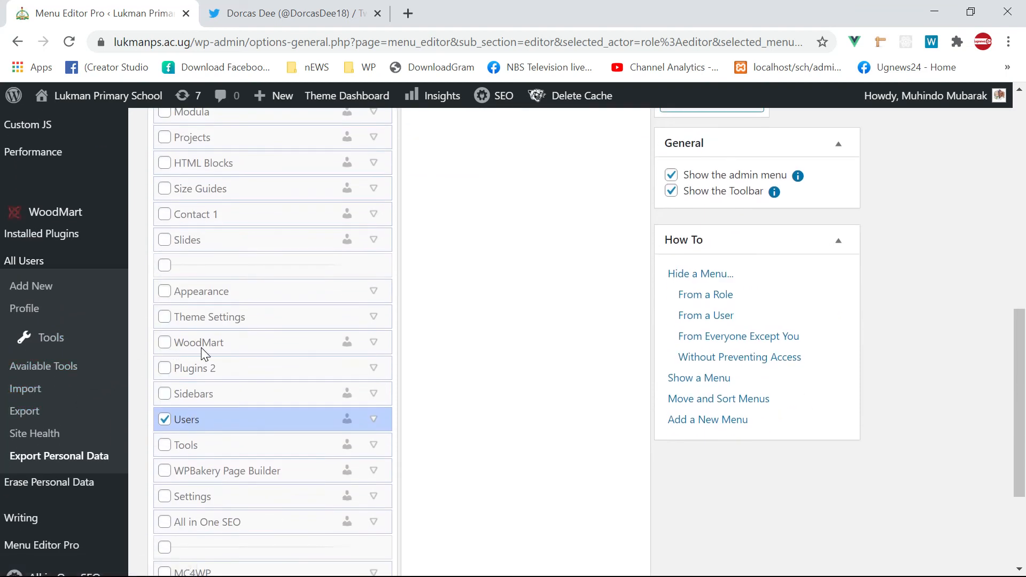
{"action": "scroll", "coordinate": [210, 347], "scroll_direction": "up", "scroll_amount": 6}
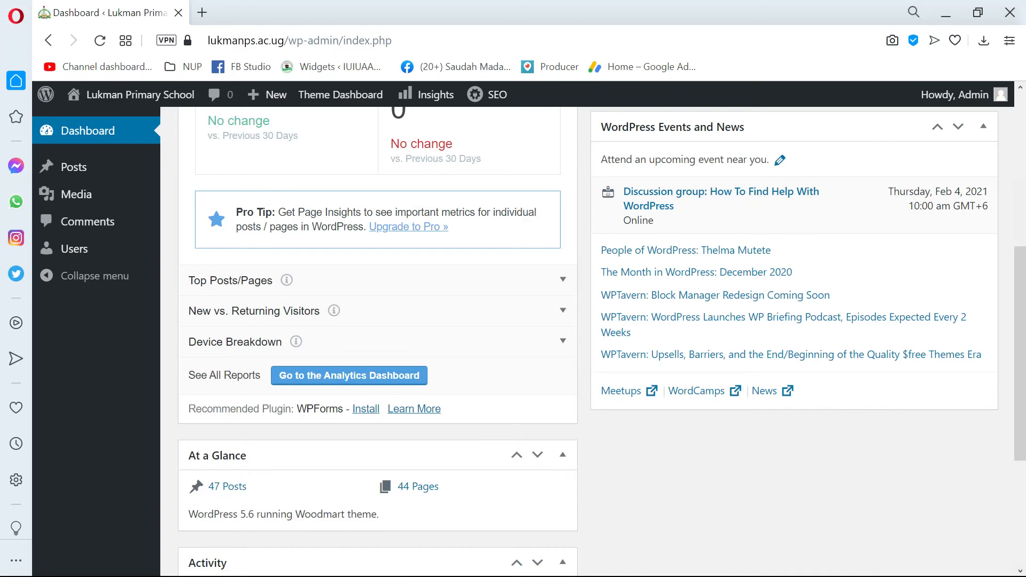
{"action": "scroll", "coordinate": [275, 193], "scroll_direction": "up", "scroll_amount": 5}
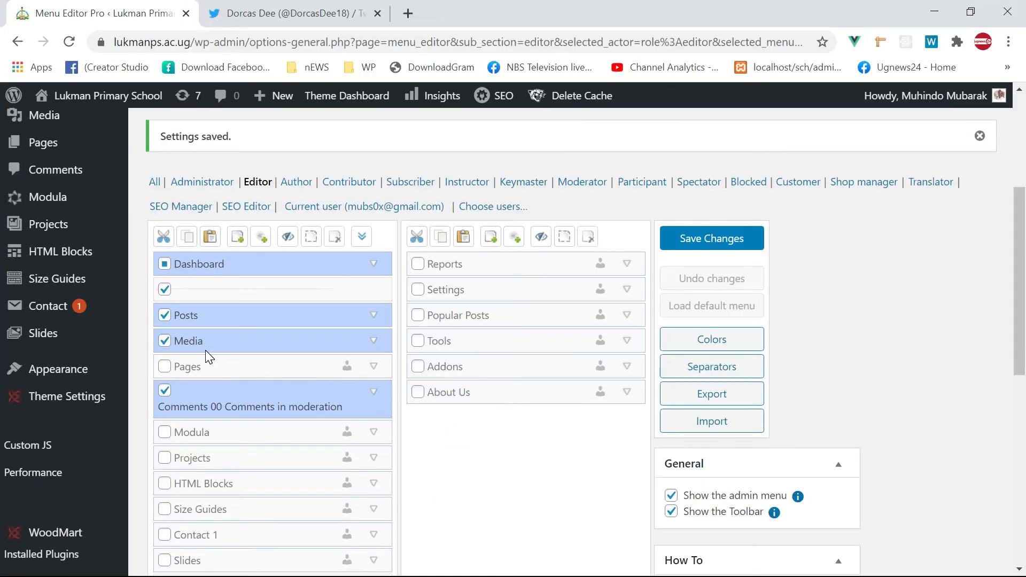
- Bring the Chrome window with Menu Editor Pro to the front from the taskbar
{"action": "key", "text": "super"}
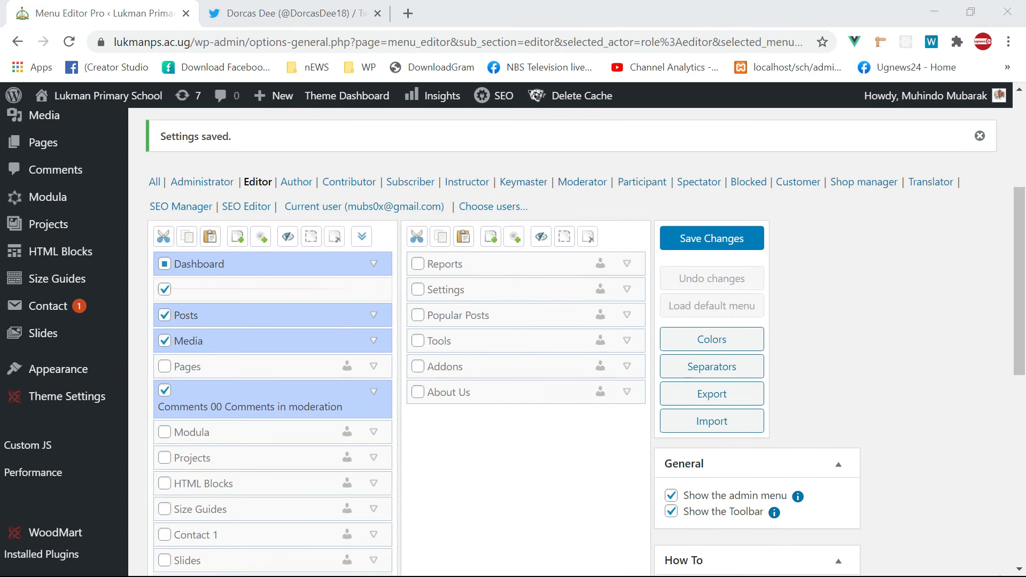
{"action": "left_click", "coordinate": [839, 566]}
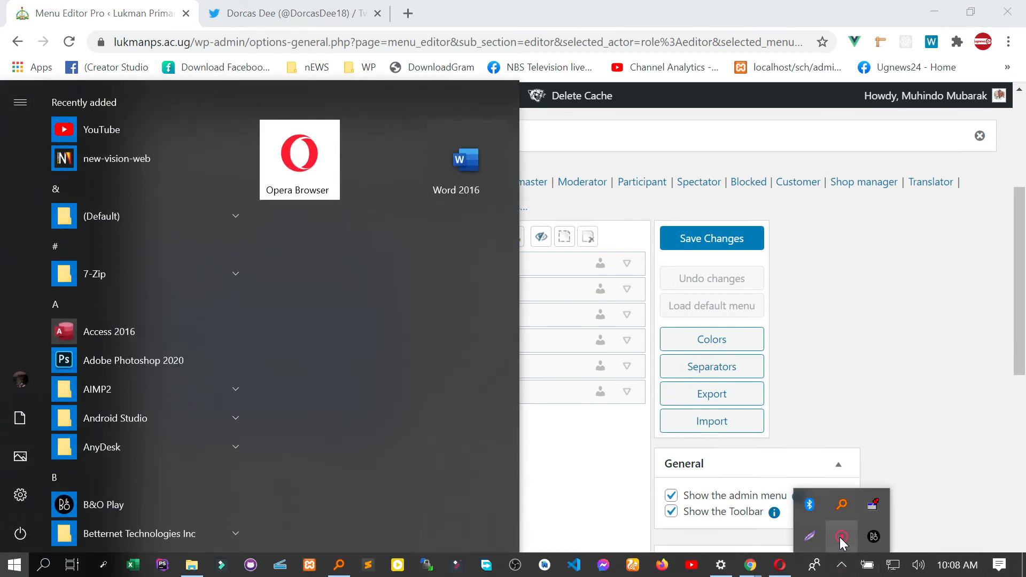
{"action": "right_click", "coordinate": [839, 538]}
{"action": "left_click", "coordinate": [887, 544]}
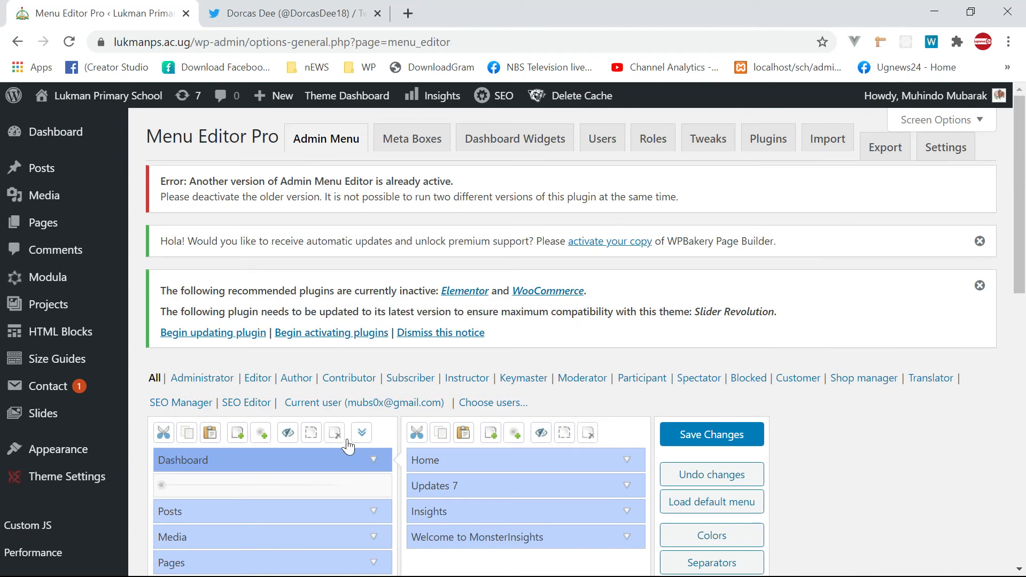
{"action": "scroll", "coordinate": [375, 436], "scroll_direction": "down", "scroll_amount": 3}
{"action": "scroll", "coordinate": [376, 436], "scroll_direction": "up", "scroll_amount": 3}
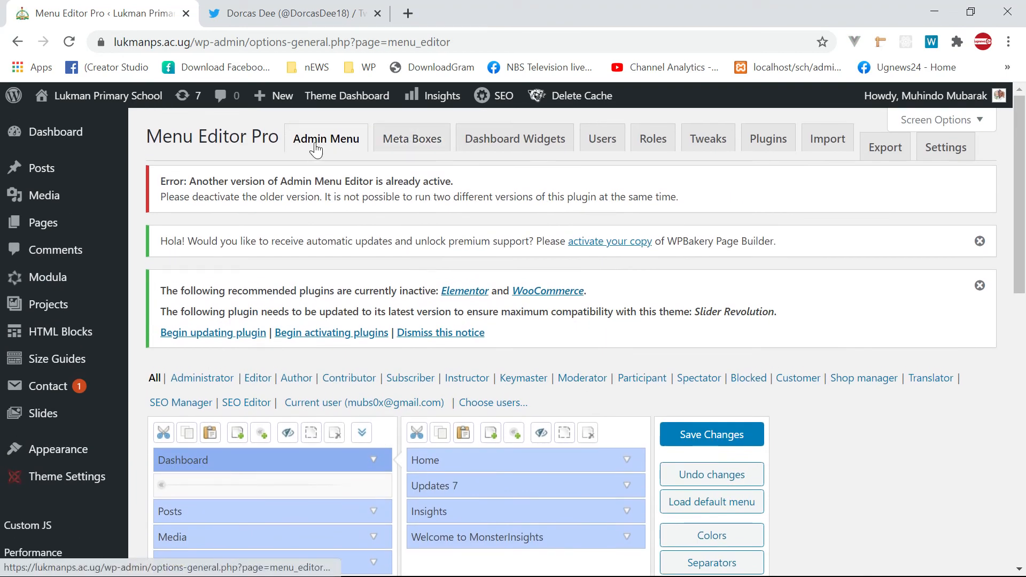
{"action": "scroll", "coordinate": [348, 169], "scroll_direction": "down", "scroll_amount": 3}
{"action": "scroll", "coordinate": [347, 169], "scroll_direction": "up", "scroll_amount": 3}
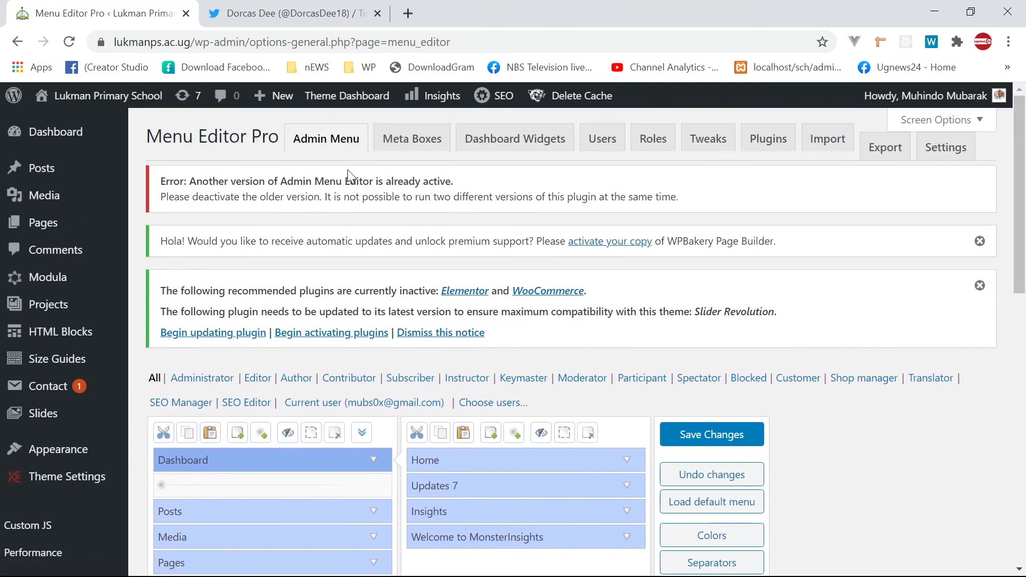
- Reload the Admin Menu screen, select the Editor role, and open the Meta Boxes section
{"action": "left_click", "coordinate": [329, 147]}
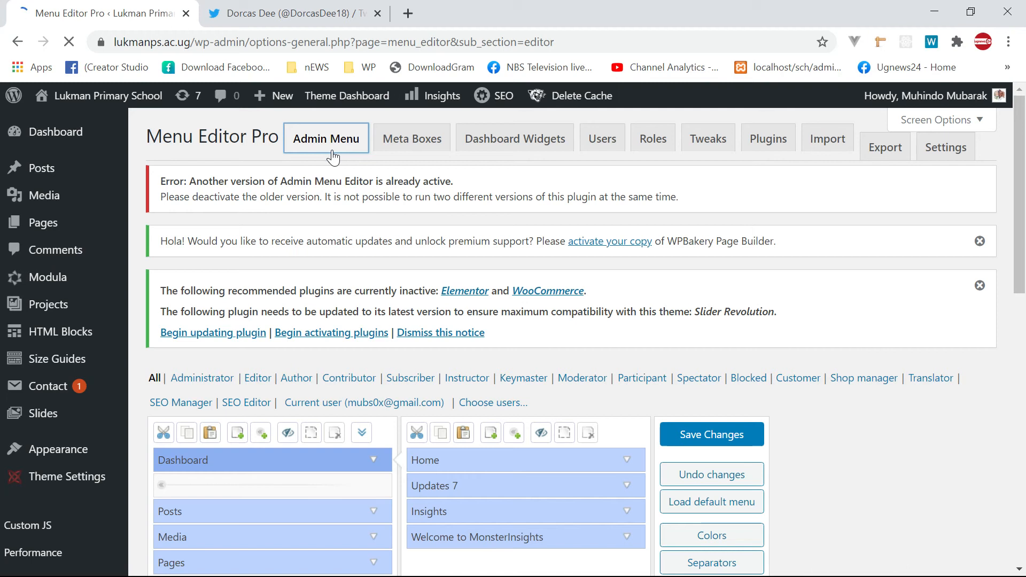
{"action": "scroll", "coordinate": [421, 303], "scroll_direction": "down", "scroll_amount": 4}
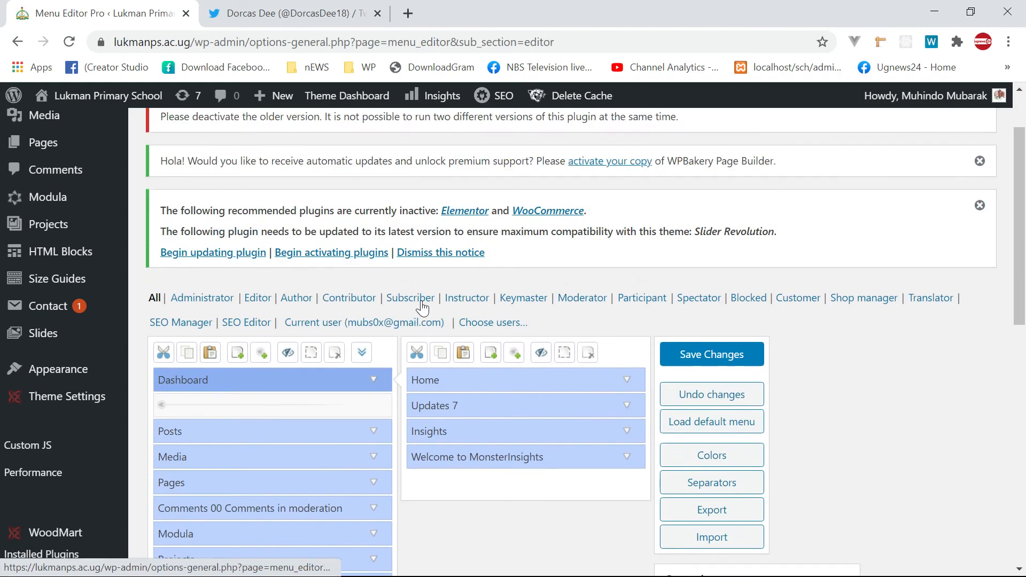
{"action": "scroll", "coordinate": [413, 293], "scroll_direction": "up", "scroll_amount": 3}
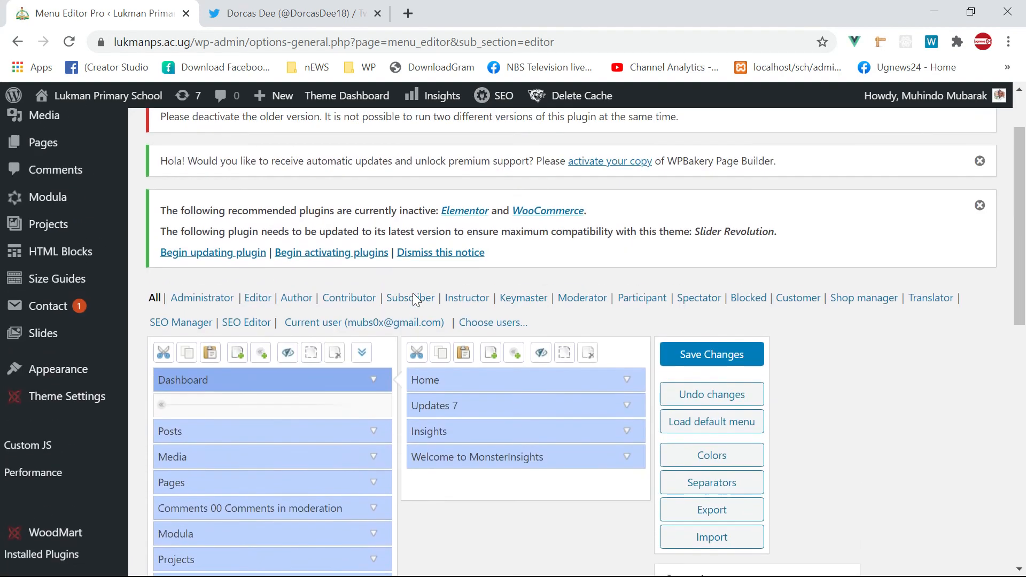
{"action": "left_click", "coordinate": [258, 299]}
{"action": "scroll", "coordinate": [407, 278], "scroll_direction": "up", "scroll_amount": 3}
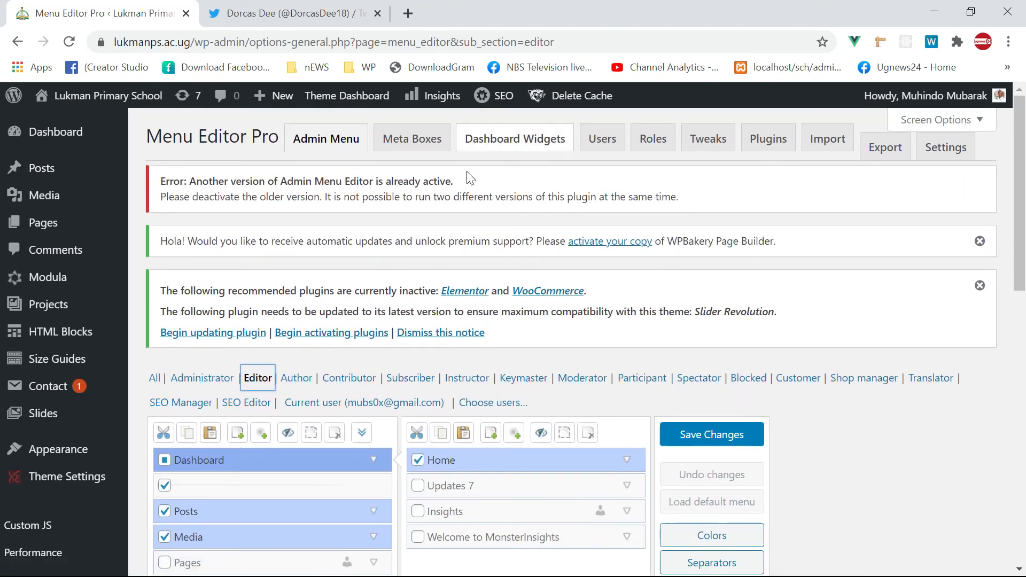
{"action": "left_click", "coordinate": [417, 140]}
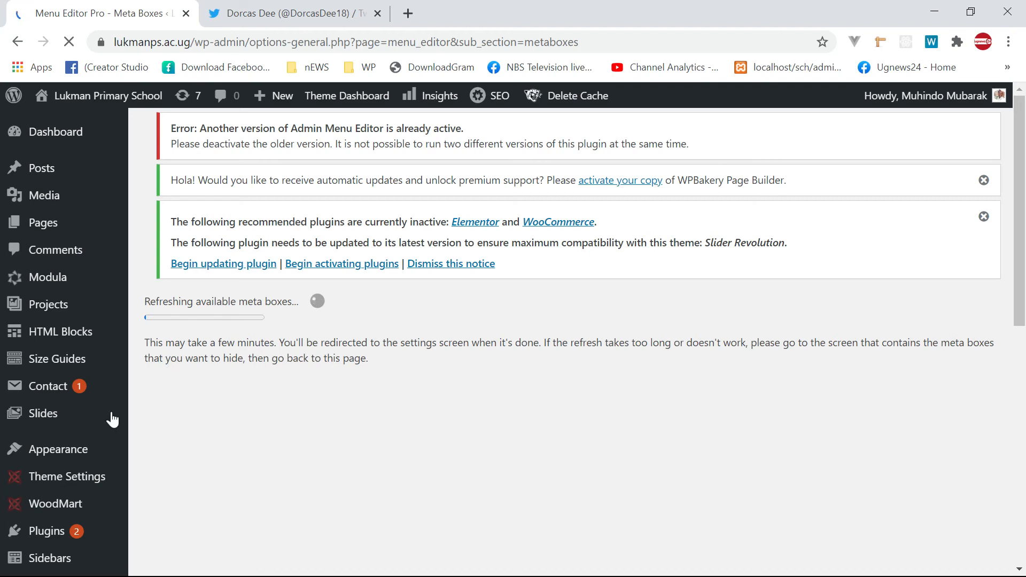
- Let the meta box refresh finish, then bring up the Dashboard Widgets settings in another tab
{"action": "scroll", "coordinate": [46, 424], "scroll_direction": "down", "scroll_amount": 5}
{"action": "key", "text": "super"}
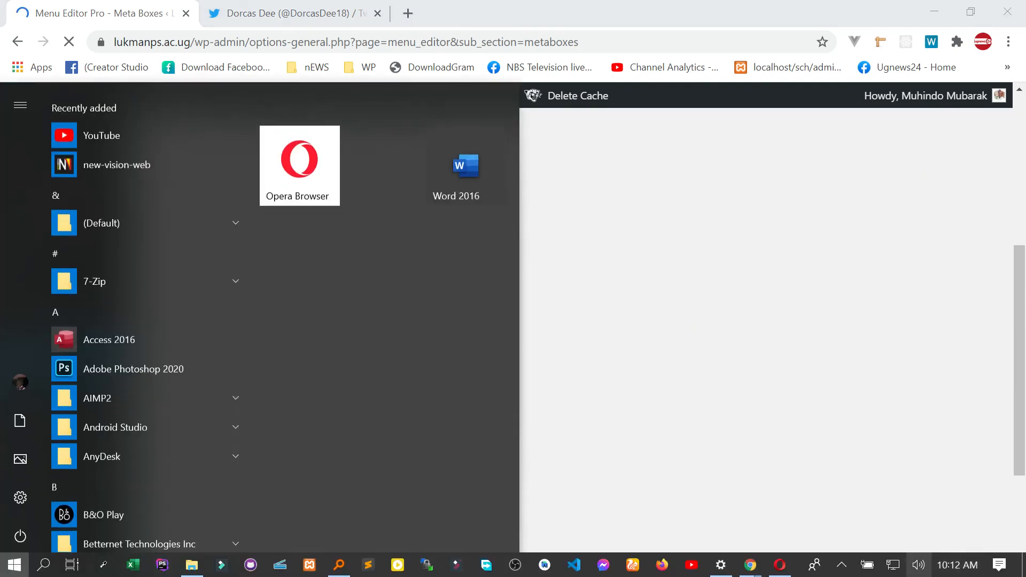
{"action": "left_click", "coordinate": [842, 567]}
{"action": "right_click", "coordinate": [841, 538]}
{"action": "left_click", "coordinate": [871, 539]}
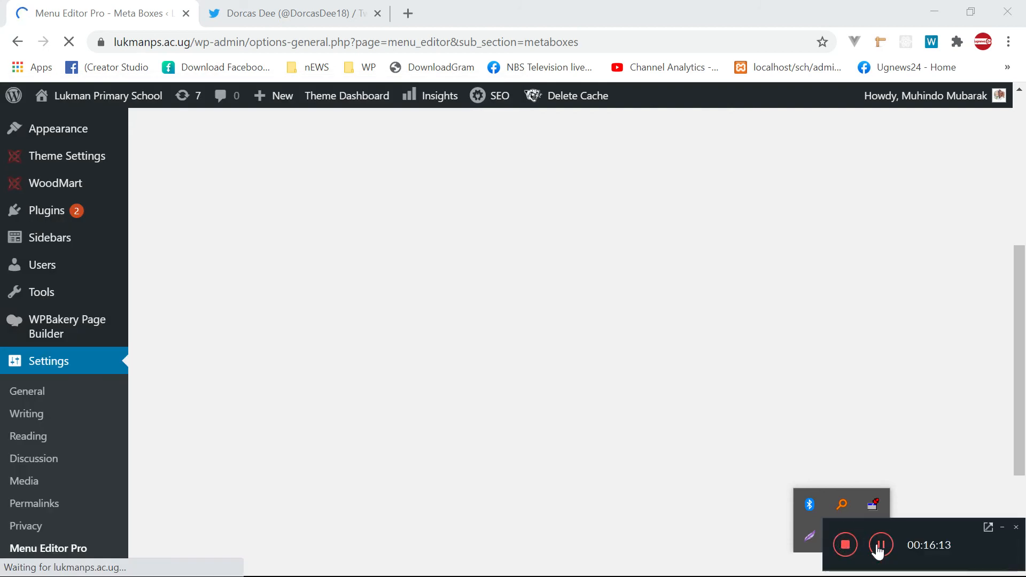
{"action": "left_click", "coordinate": [877, 544]}
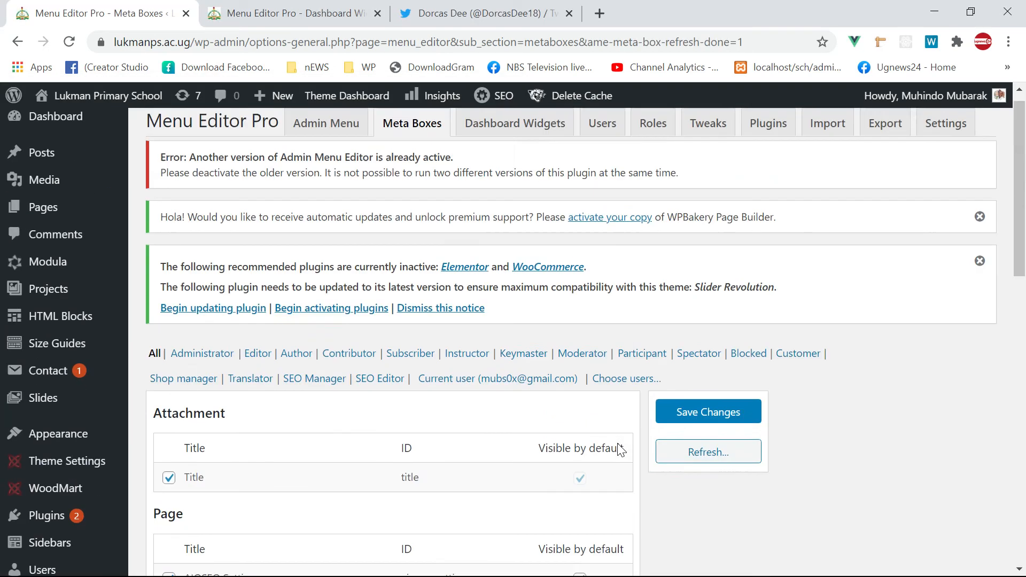
{"action": "scroll", "coordinate": [620, 450], "scroll_direction": "up", "scroll_amount": 1}
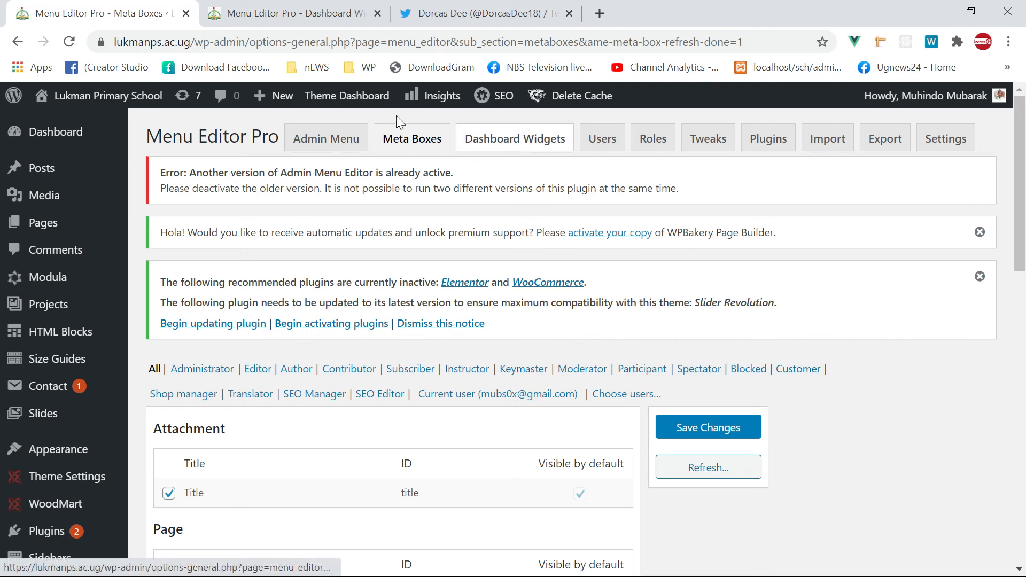
{"action": "left_click", "coordinate": [294, 13]}
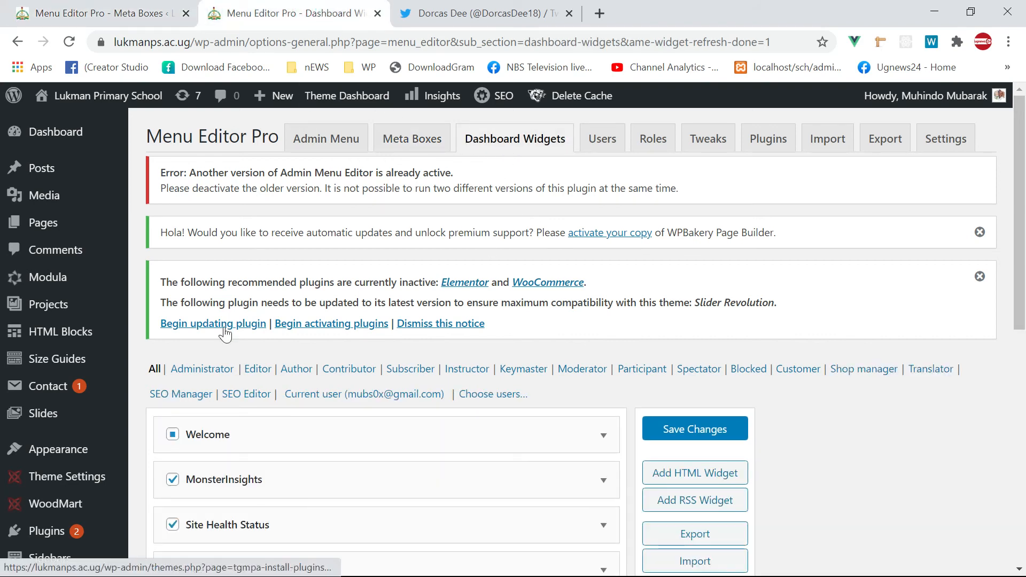
- Reload Dashboard Widgets and select the Editor role to review which widgets are ticked
{"action": "left_click", "coordinate": [521, 140]}
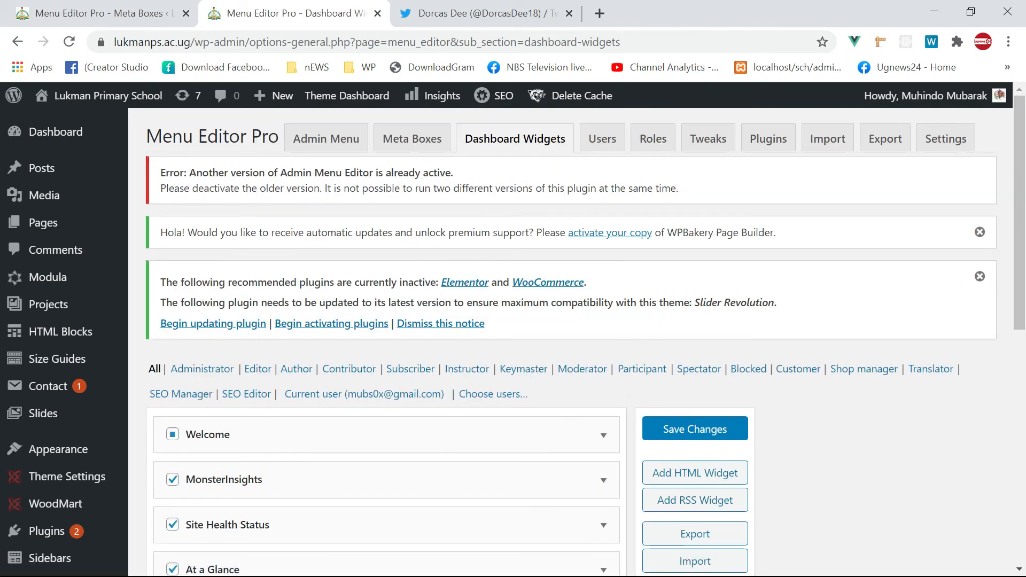
{"action": "left_click", "coordinate": [263, 374]}
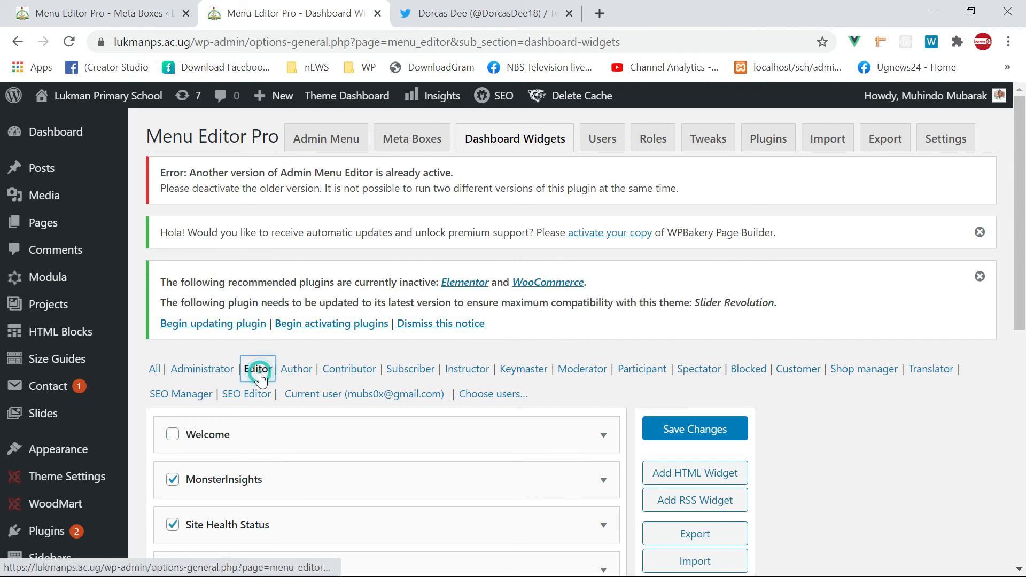
{"action": "scroll", "coordinate": [330, 339], "scroll_direction": "down", "scroll_amount": 3}
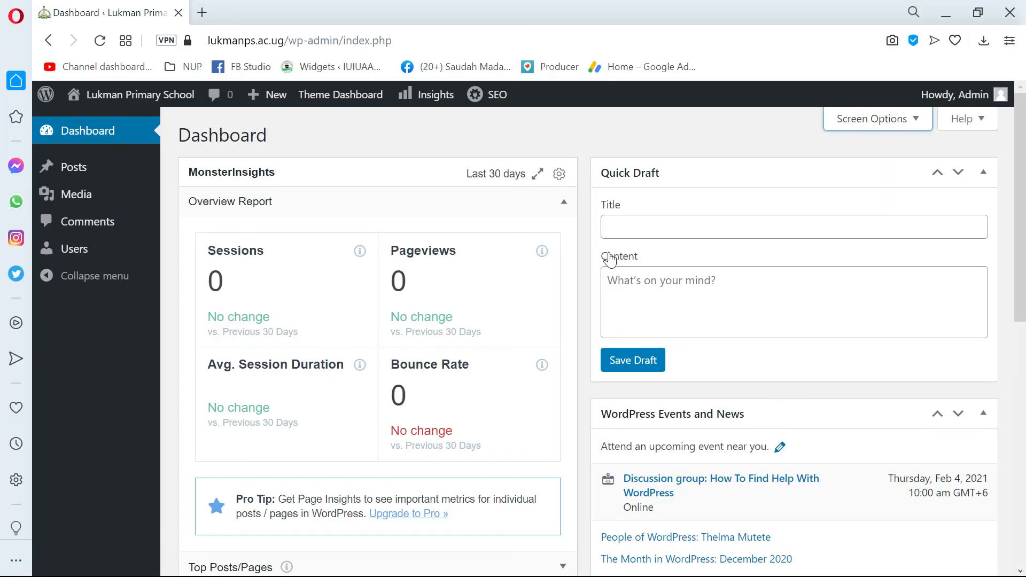
{"action": "scroll", "coordinate": [540, 165], "scroll_direction": "down", "scroll_amount": 2}
{"action": "scroll", "coordinate": [540, 165], "scroll_direction": "up", "scroll_amount": 2}
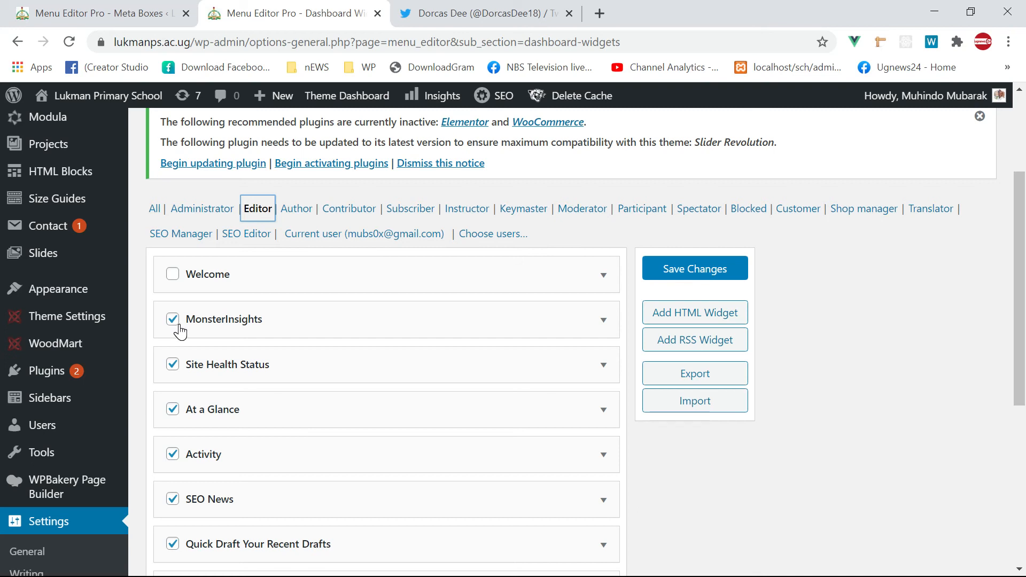
- Untick MonsterInsights, Site Health Status, At a Glance, SEO News, Quick Draft and WordPress Events widgets for Editors
{"action": "left_click", "coordinate": [179, 323]}
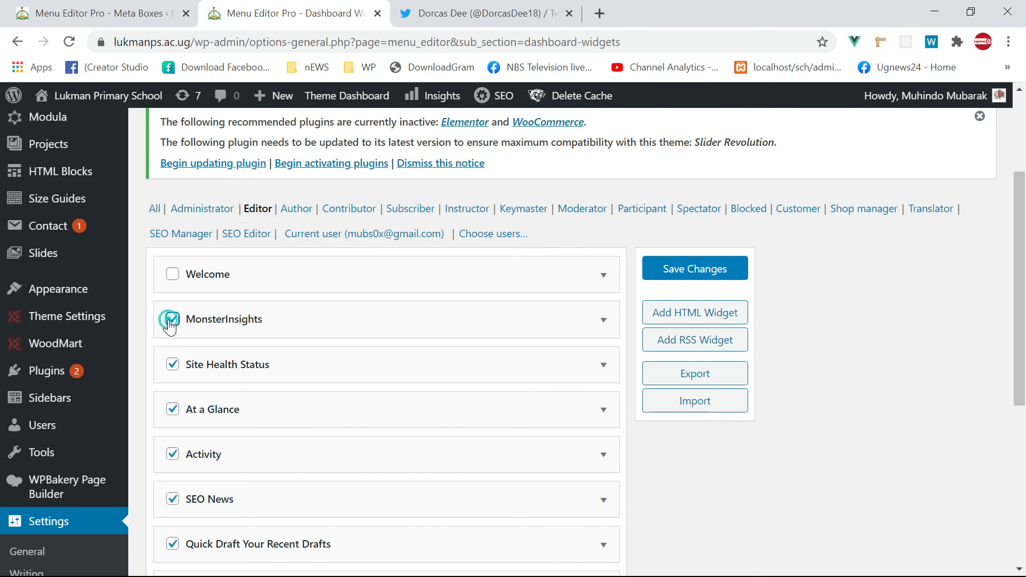
{"action": "left_click", "coordinate": [172, 369]}
{"action": "scroll", "coordinate": [172, 320], "scroll_direction": "down", "scroll_amount": 3}
{"action": "left_click", "coordinate": [173, 259]}
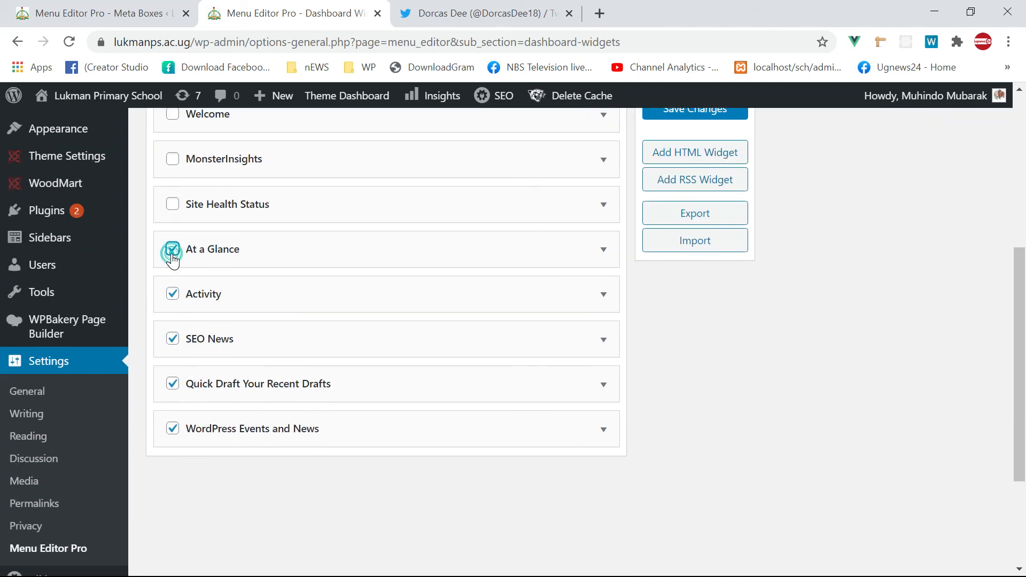
{"action": "left_click", "coordinate": [175, 345]}
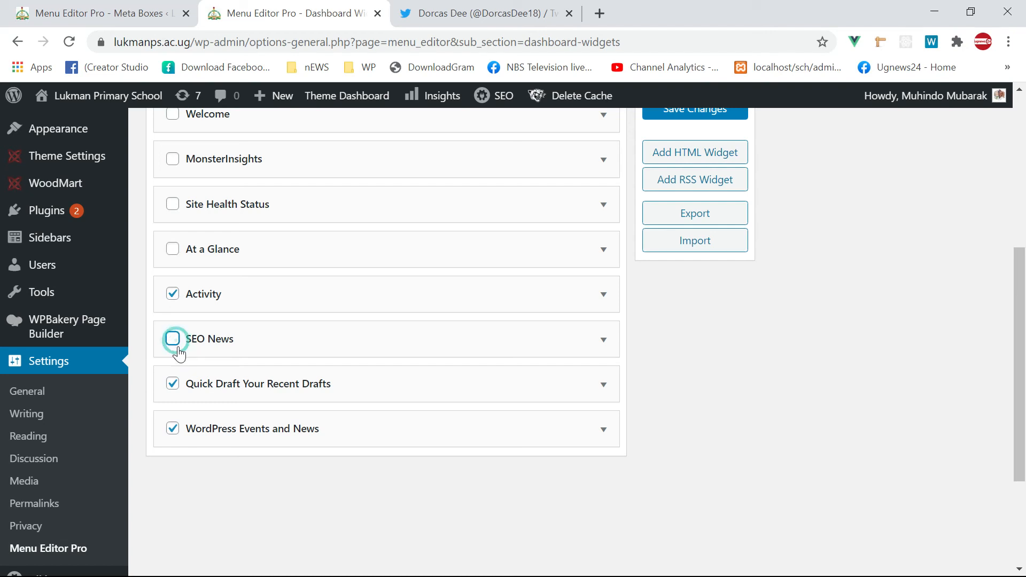
{"action": "left_click", "coordinate": [173, 385]}
{"action": "left_click", "coordinate": [172, 429]}
- Save the Editor dashboard widget settings and reload the Editor's dashboard in Opera
{"action": "scroll", "coordinate": [655, 413], "scroll_direction": "up", "scroll_amount": 6}
{"action": "scroll", "coordinate": [802, 396], "scroll_direction": "down", "scroll_amount": 3}
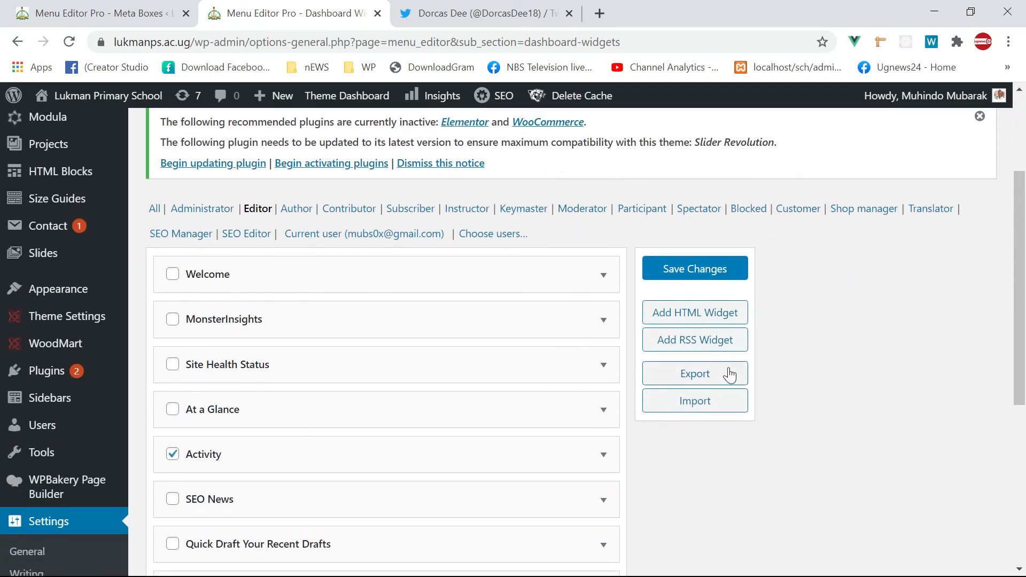
{"action": "left_click", "coordinate": [709, 278]}
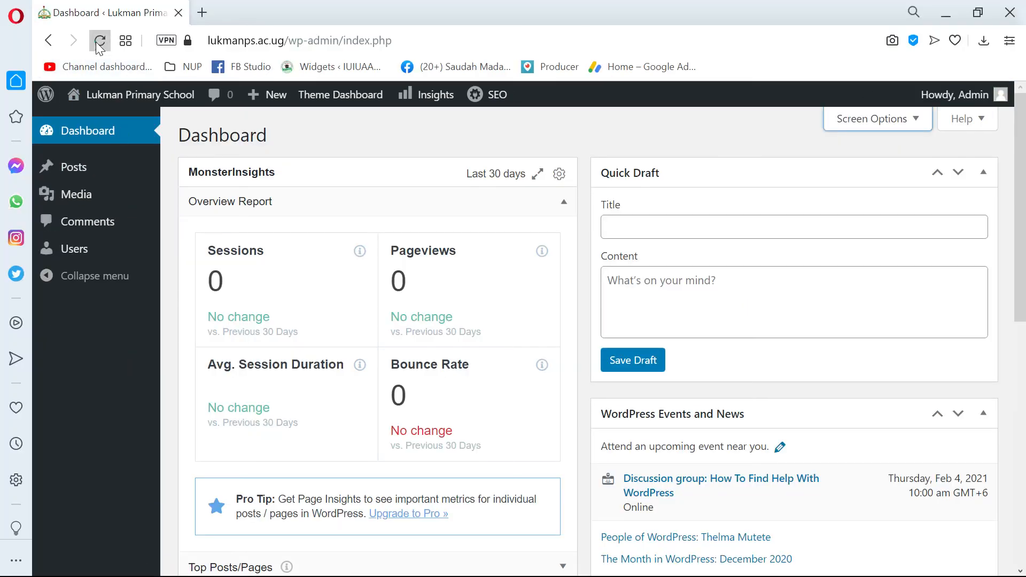
{"action": "left_click", "coordinate": [99, 41]}
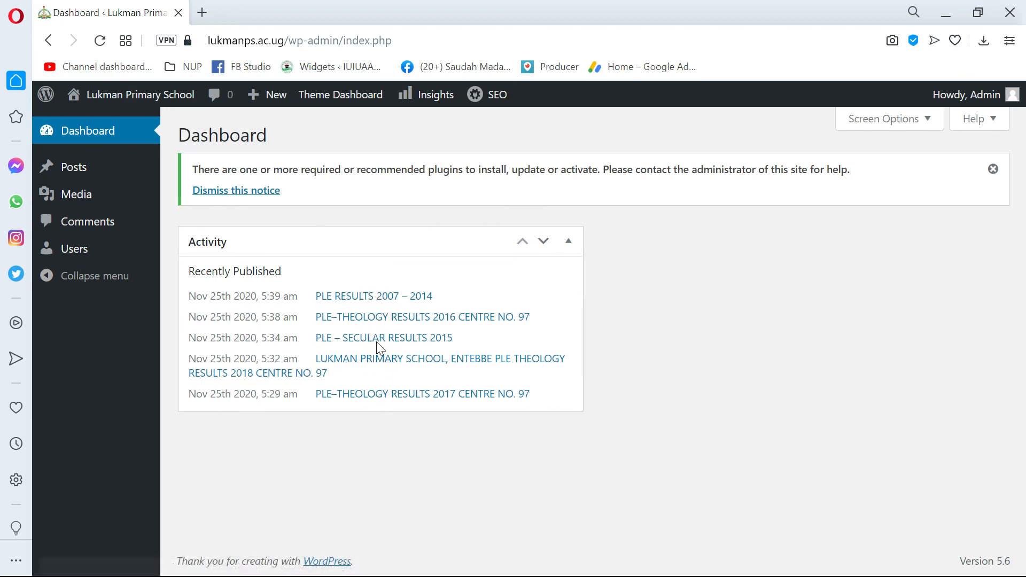
- Dismiss the plugin recommendation notice and reload the Editor's dashboard to confirm only Activity remains
{"action": "left_click", "coordinate": [236, 191]}
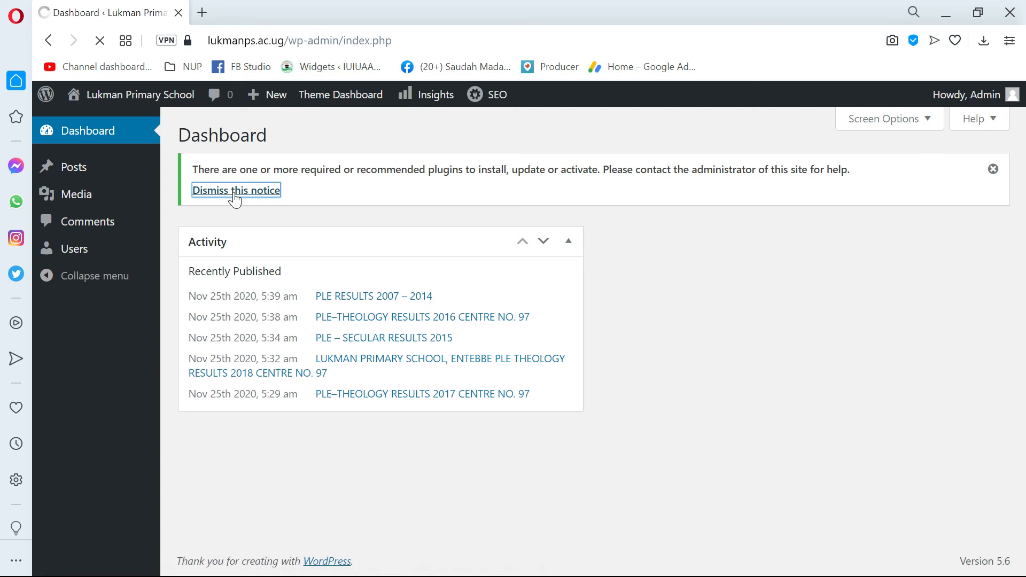
{"action": "left_click", "coordinate": [102, 39]}
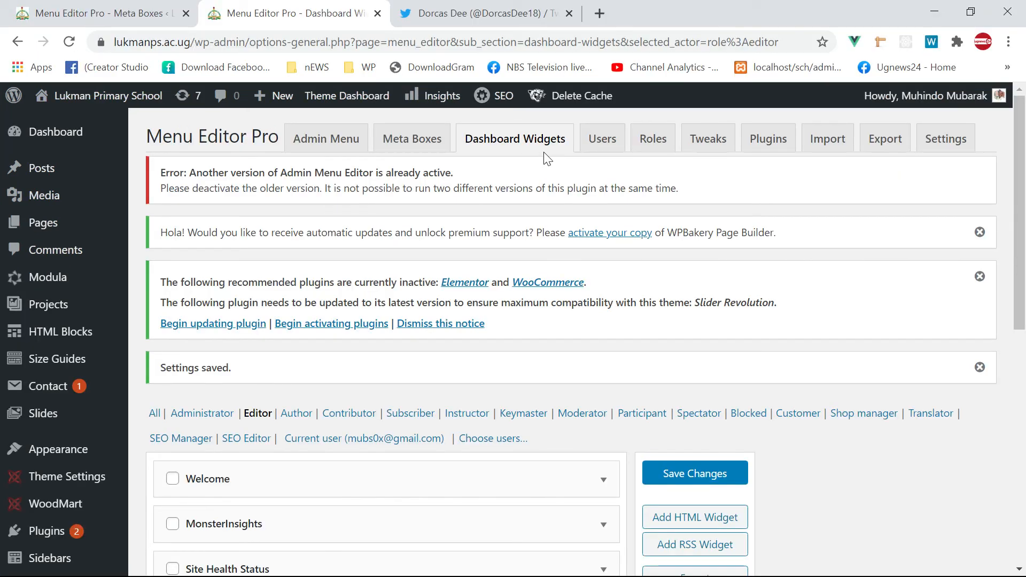
{"action": "scroll", "coordinate": [574, 261], "scroll_direction": "down", "scroll_amount": 4}
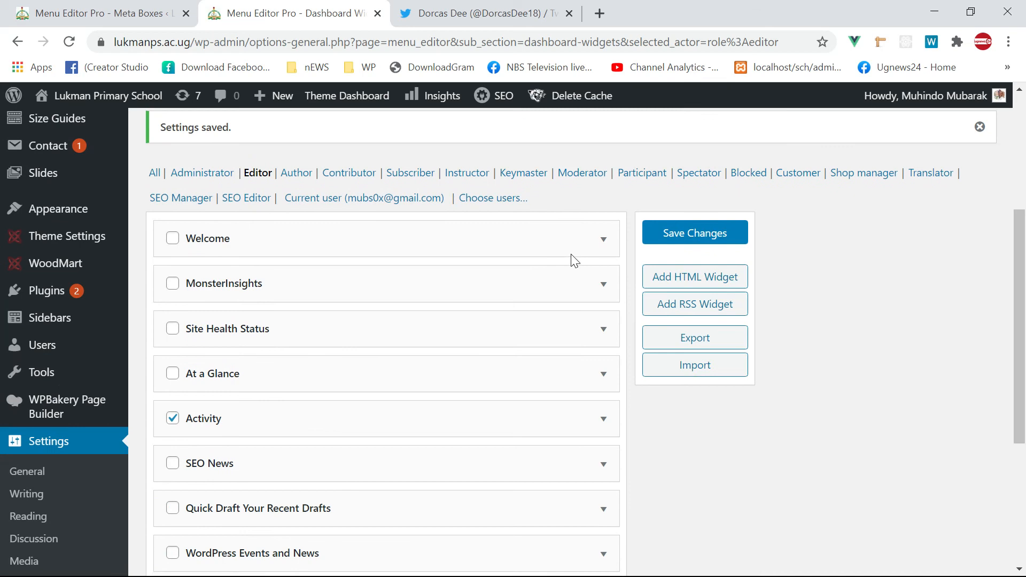
- Return to the Editor's dashboard in Opera and open the school's public website
{"action": "scroll", "coordinate": [414, 249], "scroll_direction": "up", "scroll_amount": 4}
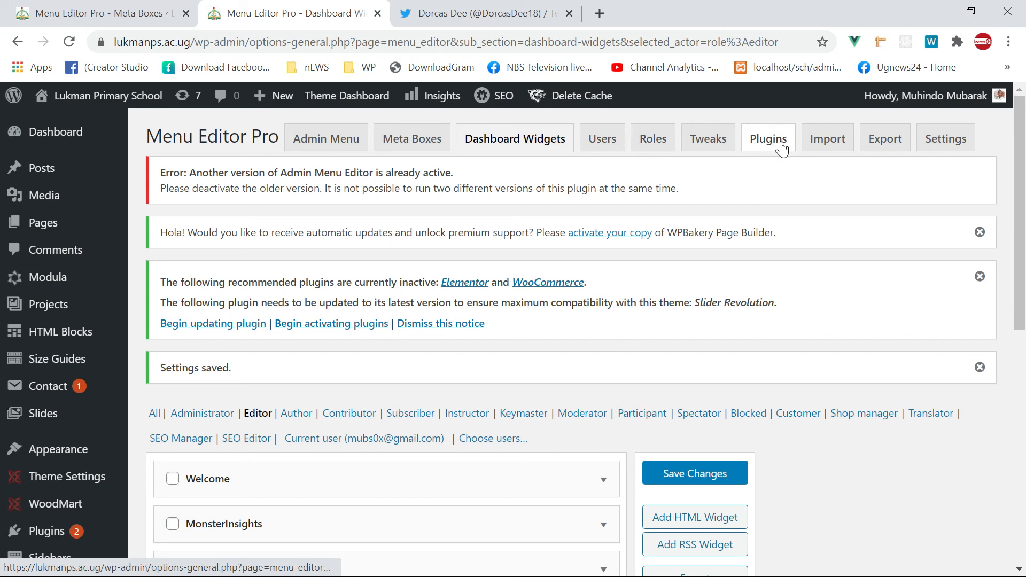
{"action": "key", "text": "alt+Tab"}
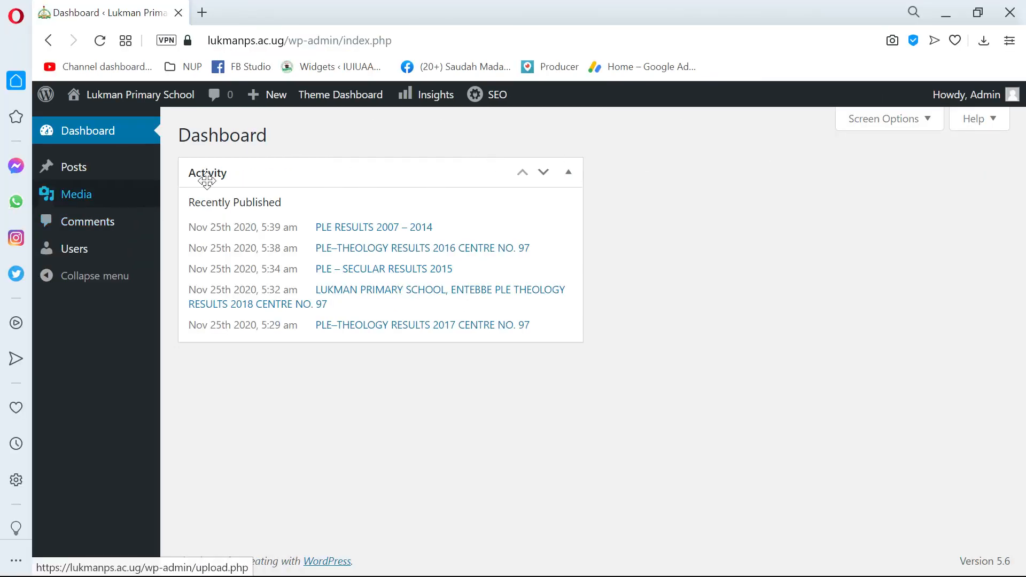
{"action": "left_click", "coordinate": [134, 97]}
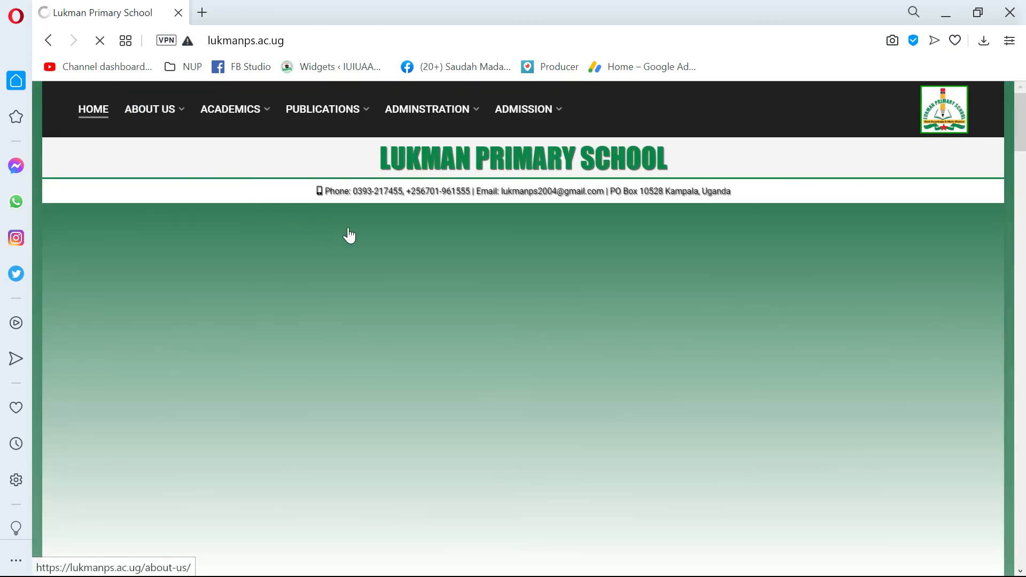
- Browse up and down the Lukman Primary School public homepage
{"action": "scroll", "coordinate": [266, 223], "scroll_direction": "down", "scroll_amount": 5}
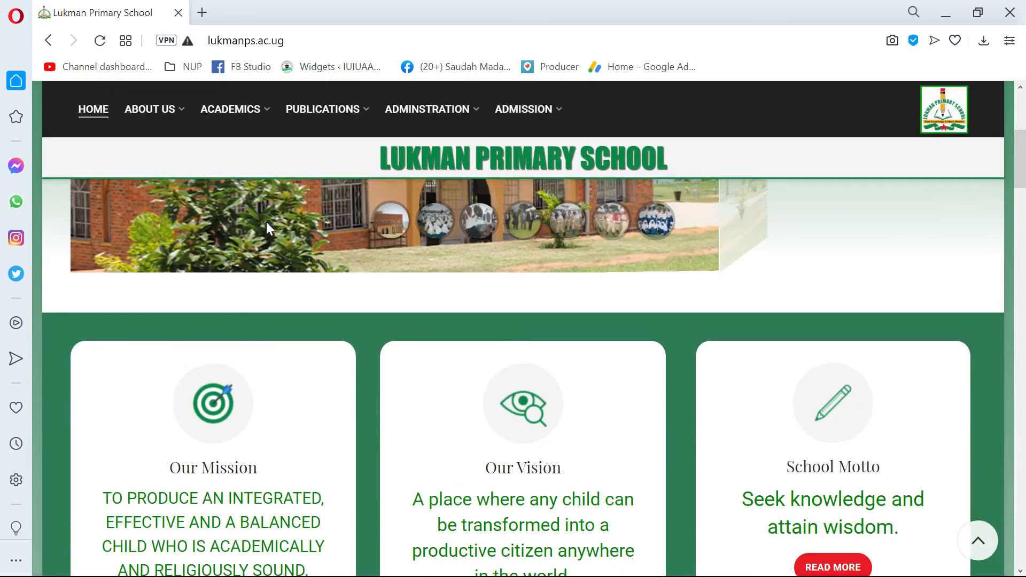
{"action": "scroll", "coordinate": [266, 222], "scroll_direction": "up", "scroll_amount": 5}
{"action": "scroll", "coordinate": [230, 213], "scroll_direction": "down", "scroll_amount": 7}
{"action": "scroll", "coordinate": [229, 215], "scroll_direction": "down", "scroll_amount": 10}
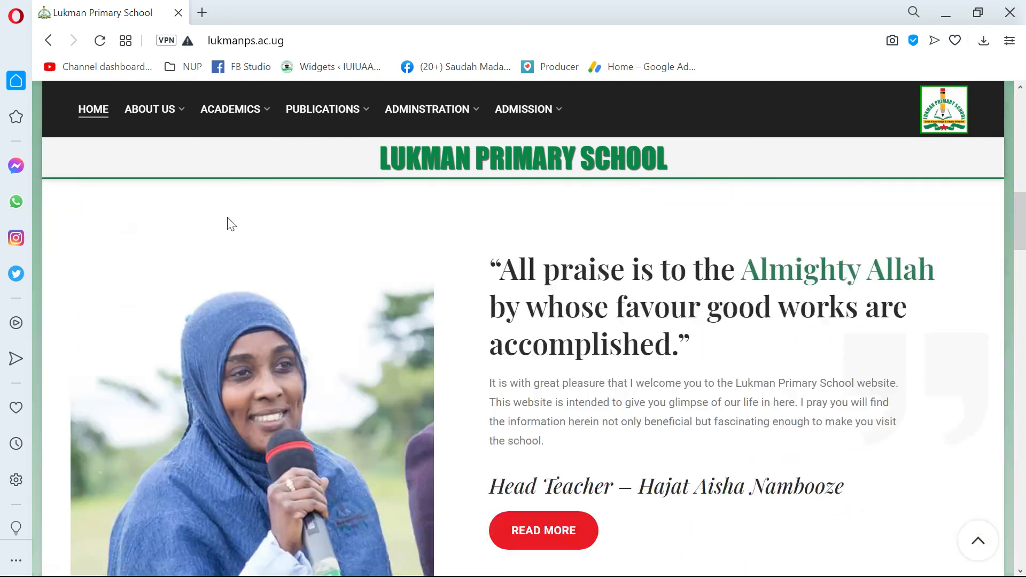
{"action": "scroll", "coordinate": [223, 217], "scroll_direction": "up", "scroll_amount": 1}
{"action": "scroll", "coordinate": [217, 219], "scroll_direction": "down", "scroll_amount": 6}
{"action": "scroll", "coordinate": [217, 219], "scroll_direction": "down", "scroll_amount": 12}
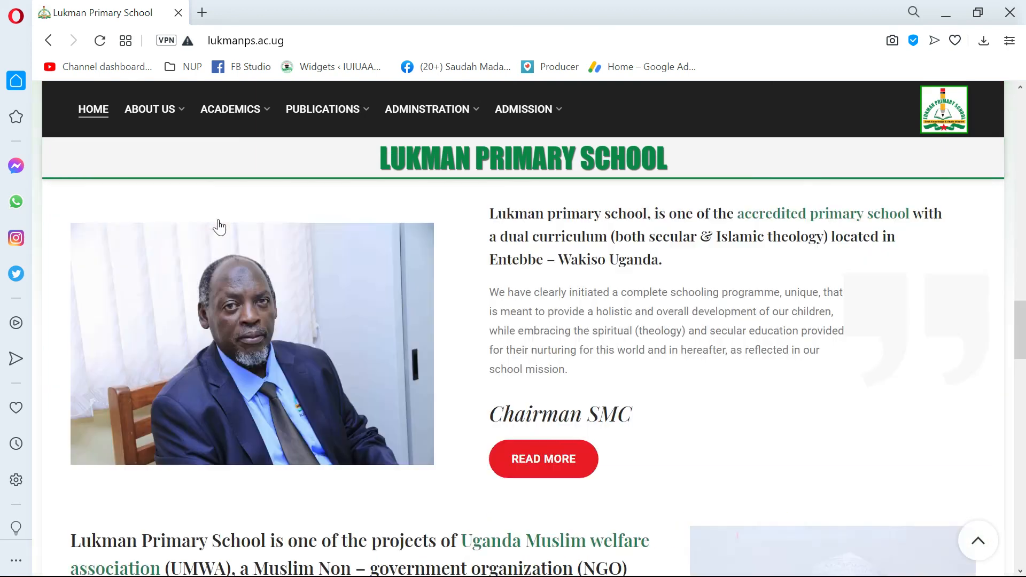
{"action": "scroll", "coordinate": [271, 106], "scroll_direction": "up", "scroll_amount": 9}
- Go to lukmanps.ac.ug/wp-admin using the address bar's suggestion
{"action": "left_click", "coordinate": [360, 37]}
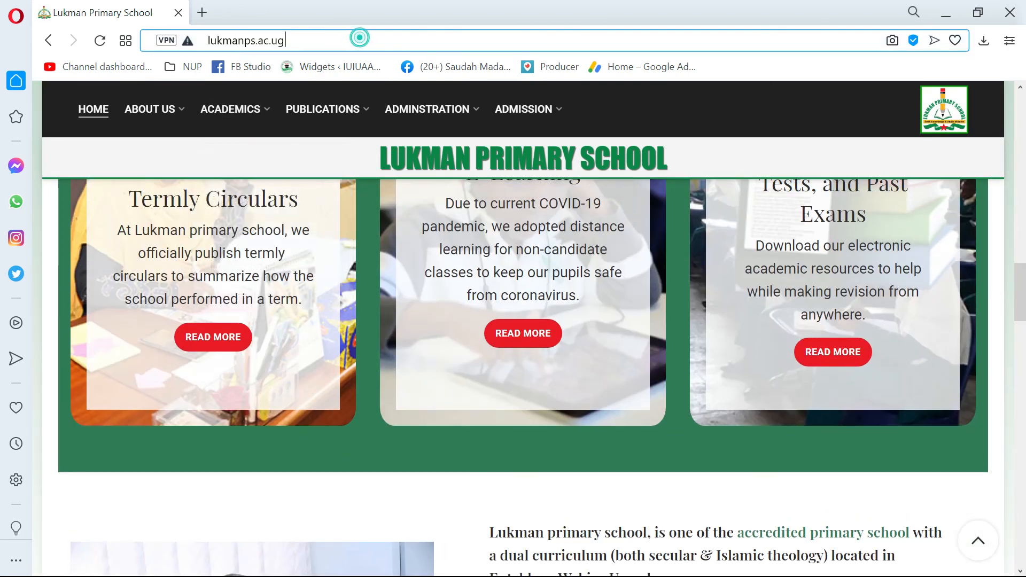
{"action": "type", "text": "/wp"}
{"action": "key", "text": "Right"}
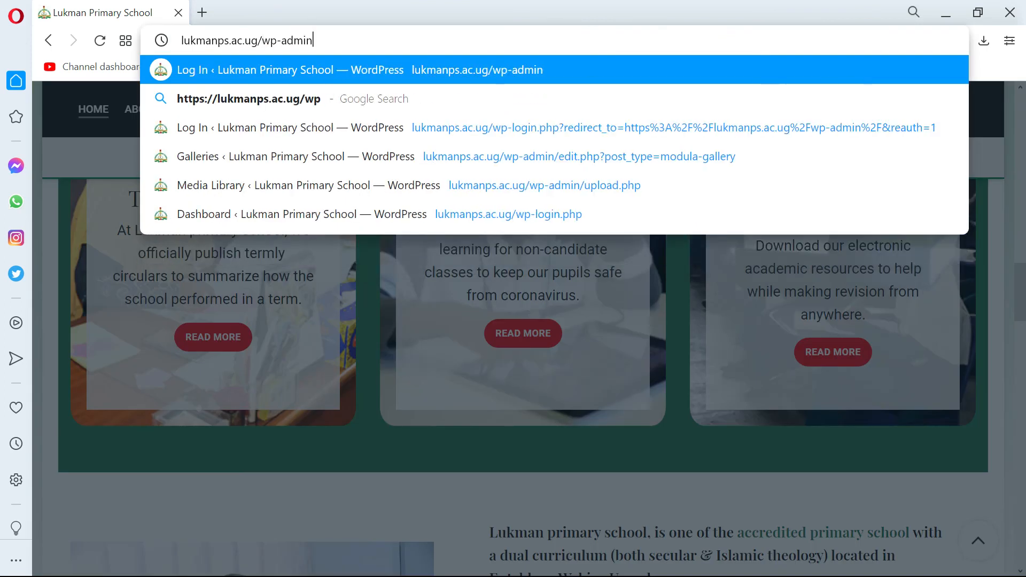
{"action": "key", "text": "Return"}
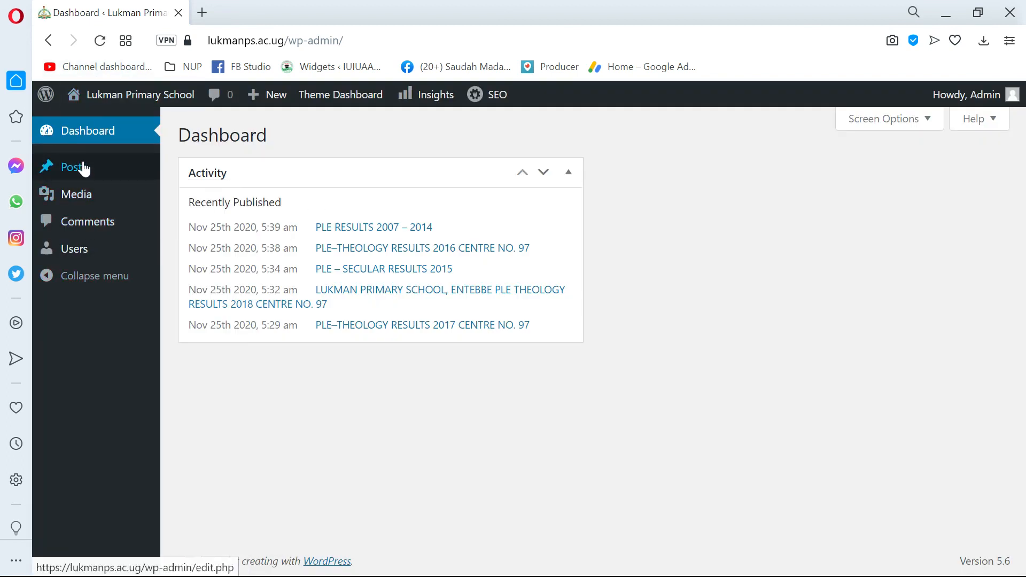
- Check the Posts, Media and Users submenus in the Editor's trimmed admin menu
{"action": "mouse_move", "coordinate": [96, 170]}
{"action": "mouse_move", "coordinate": [115, 192]}
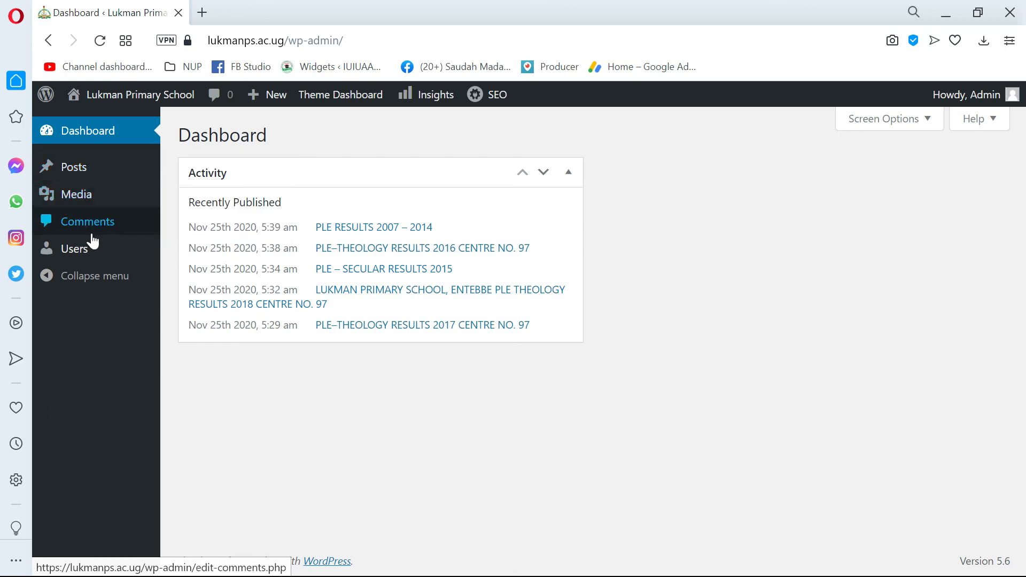
{"action": "mouse_move", "coordinate": [129, 264]}
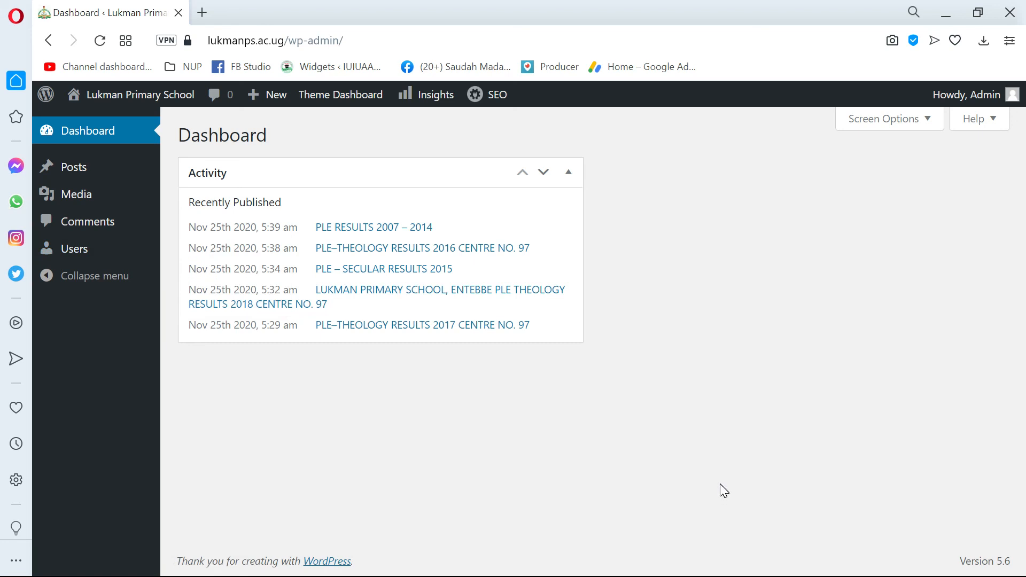
- Open the Windows Start menu and hidden tray icons, dismiss them, then reopen Start
{"action": "key", "text": "super"}
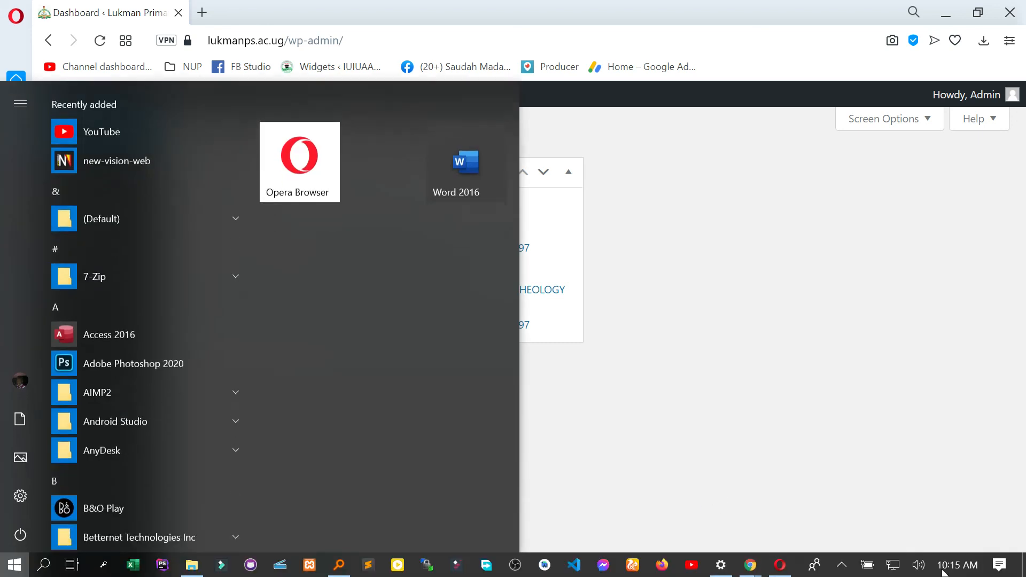
{"action": "left_click", "coordinate": [841, 569]}
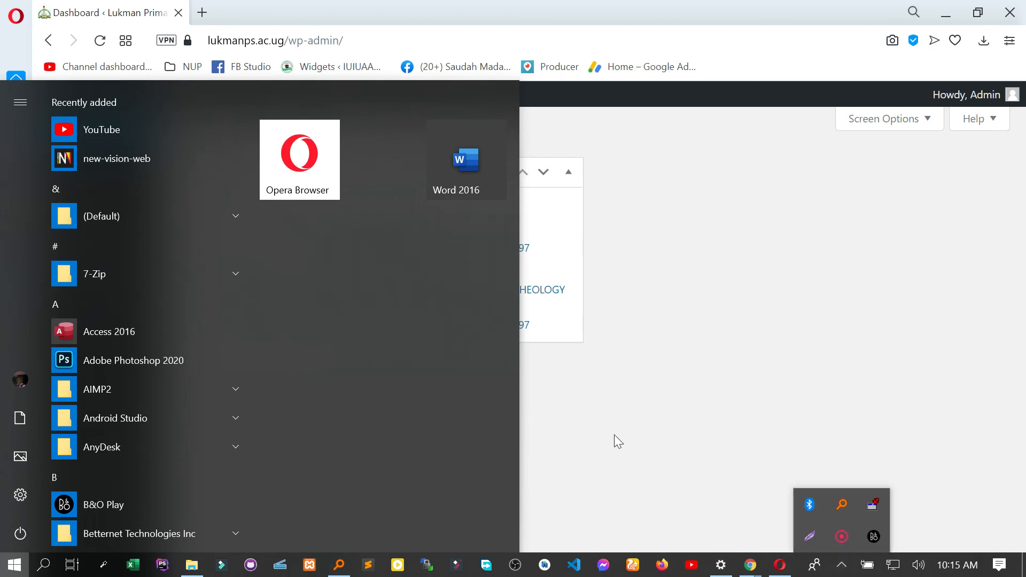
{"action": "left_click", "coordinate": [689, 393]}
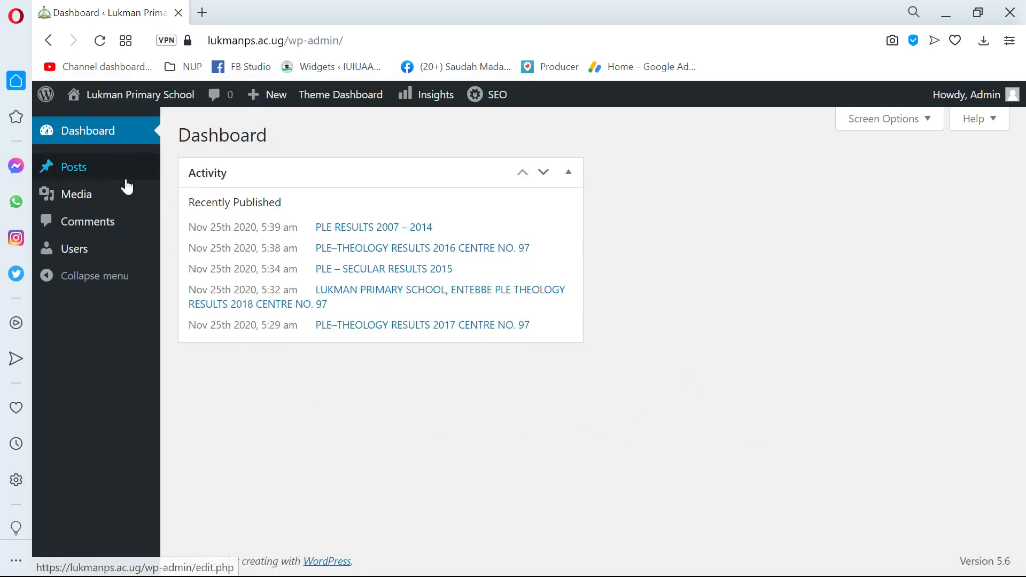
{"action": "mouse_move", "coordinate": [160, 109]}
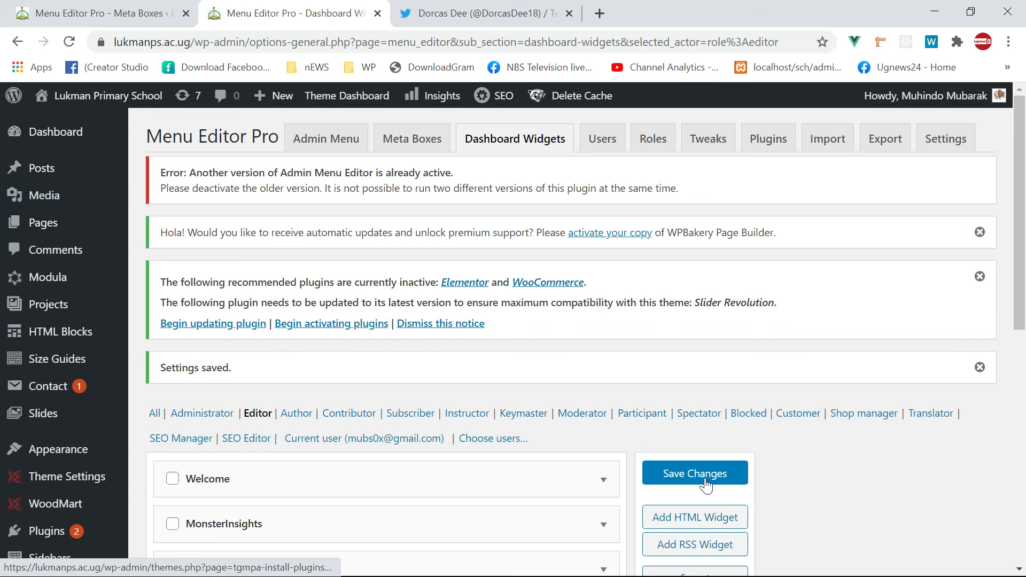
{"action": "key", "text": "super"}
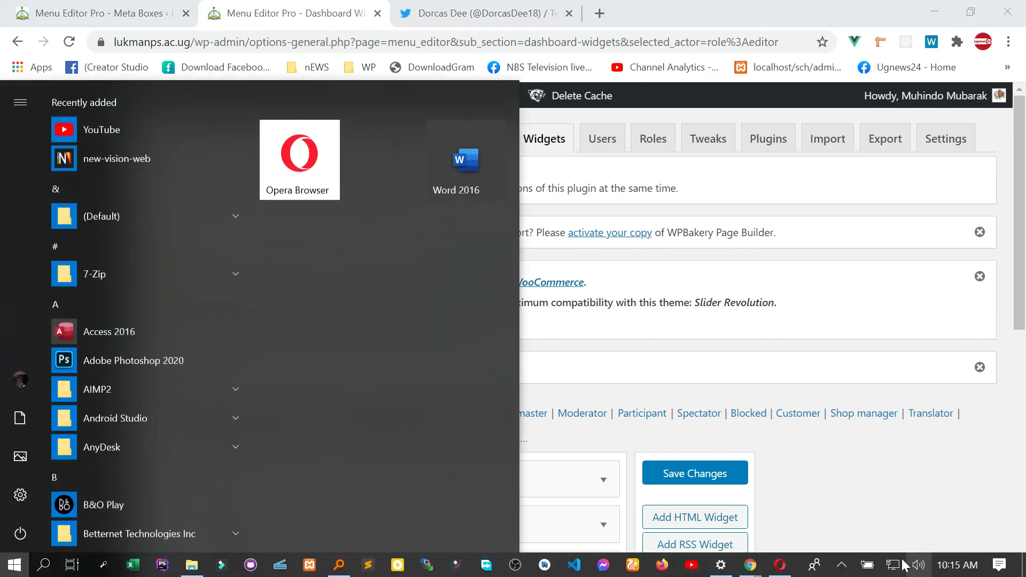